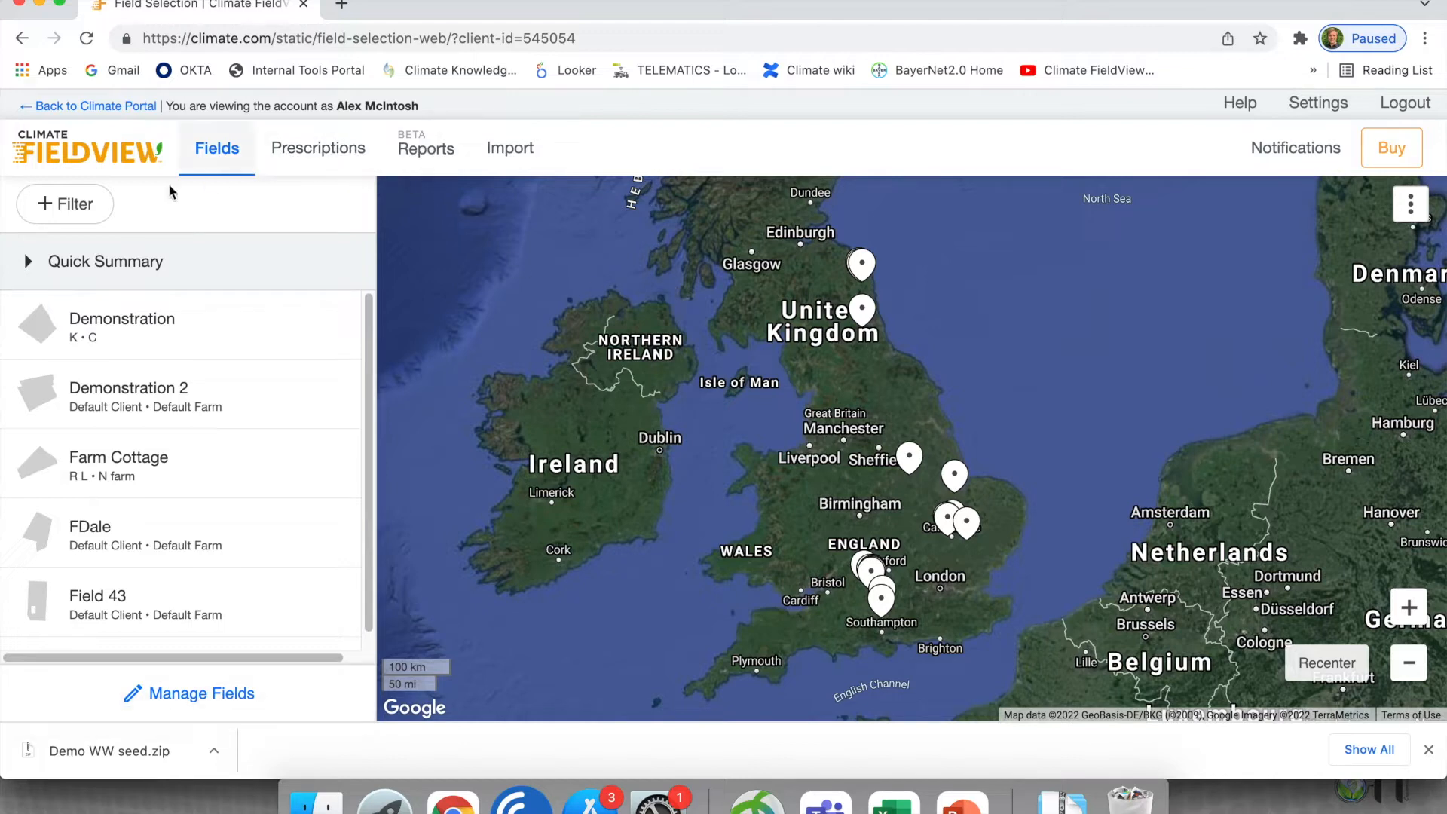
- Open the Demonstration field and display its 2022 season field health image dated Jan 14, 2022
left_click(133, 335)
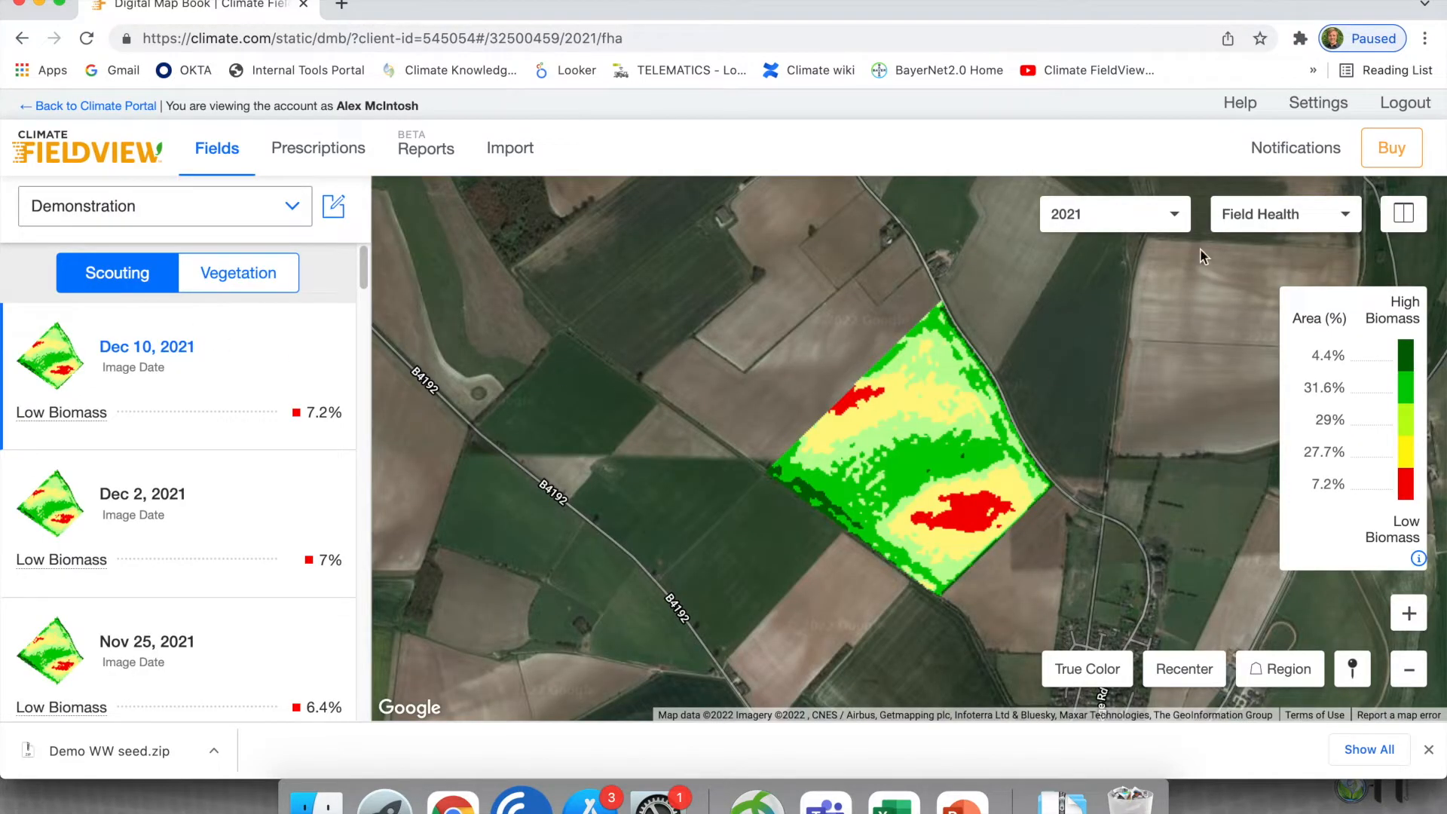
left_click(1158, 226)
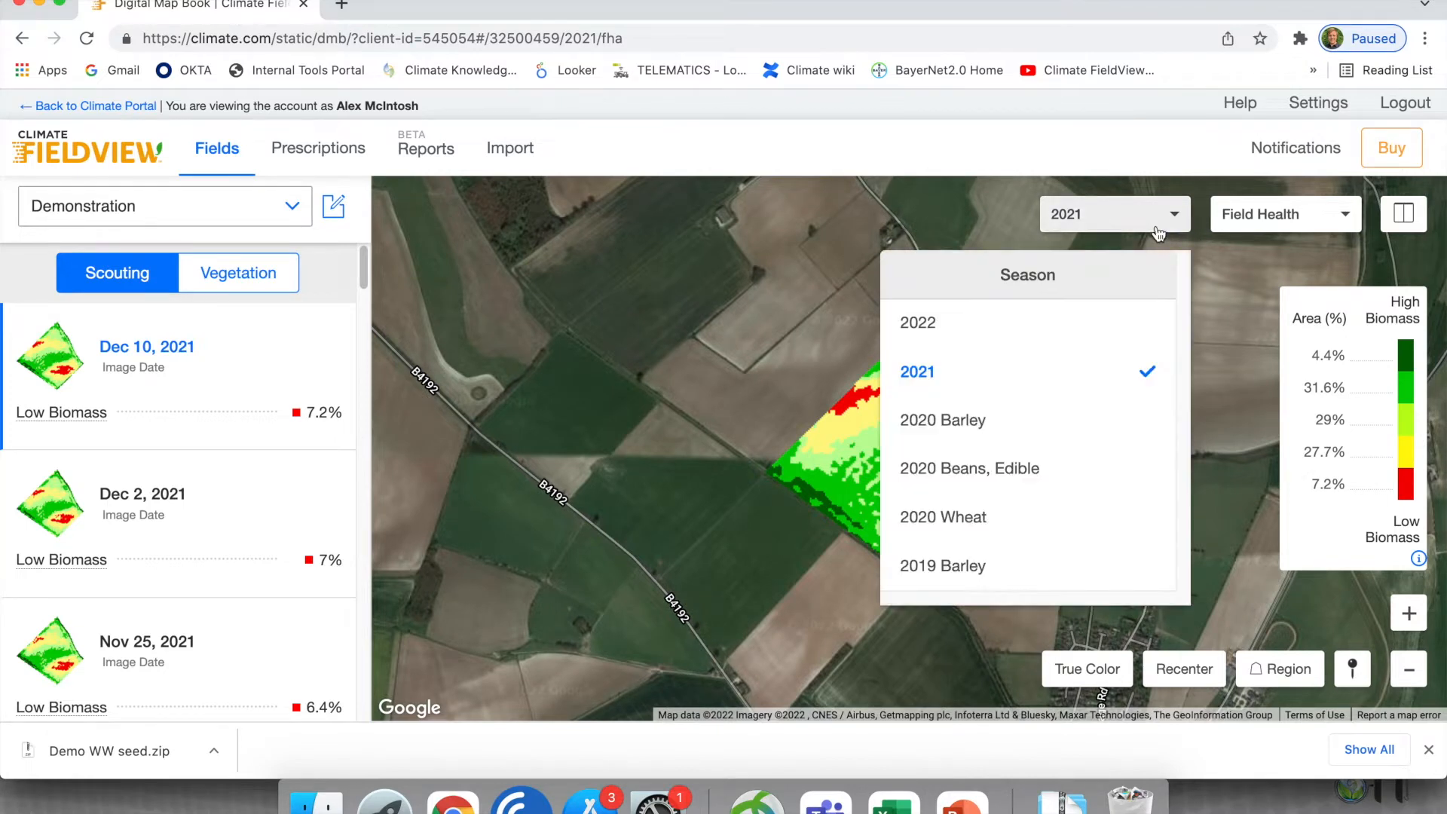
left_click(943, 323)
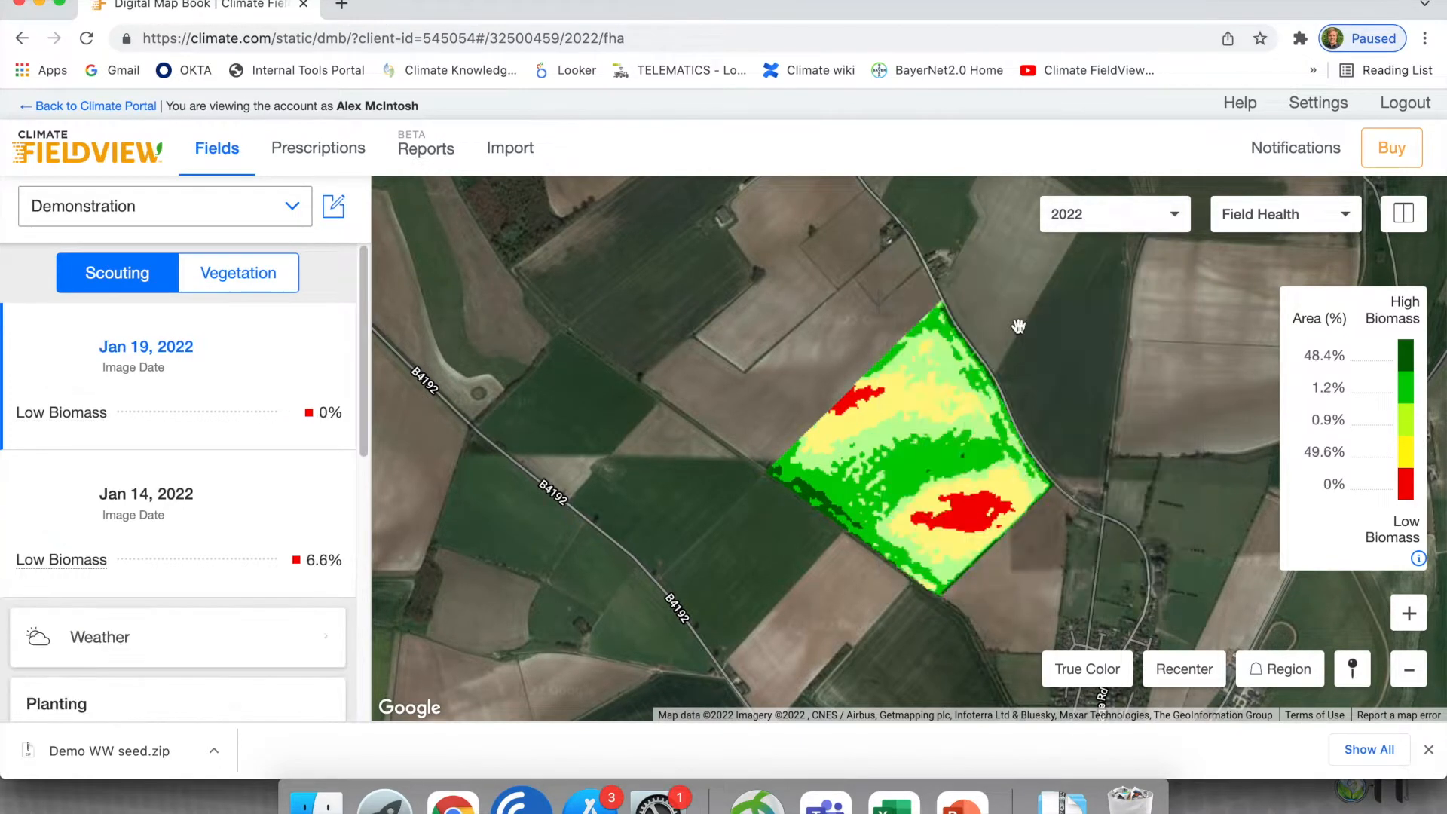
left_click(185, 521)
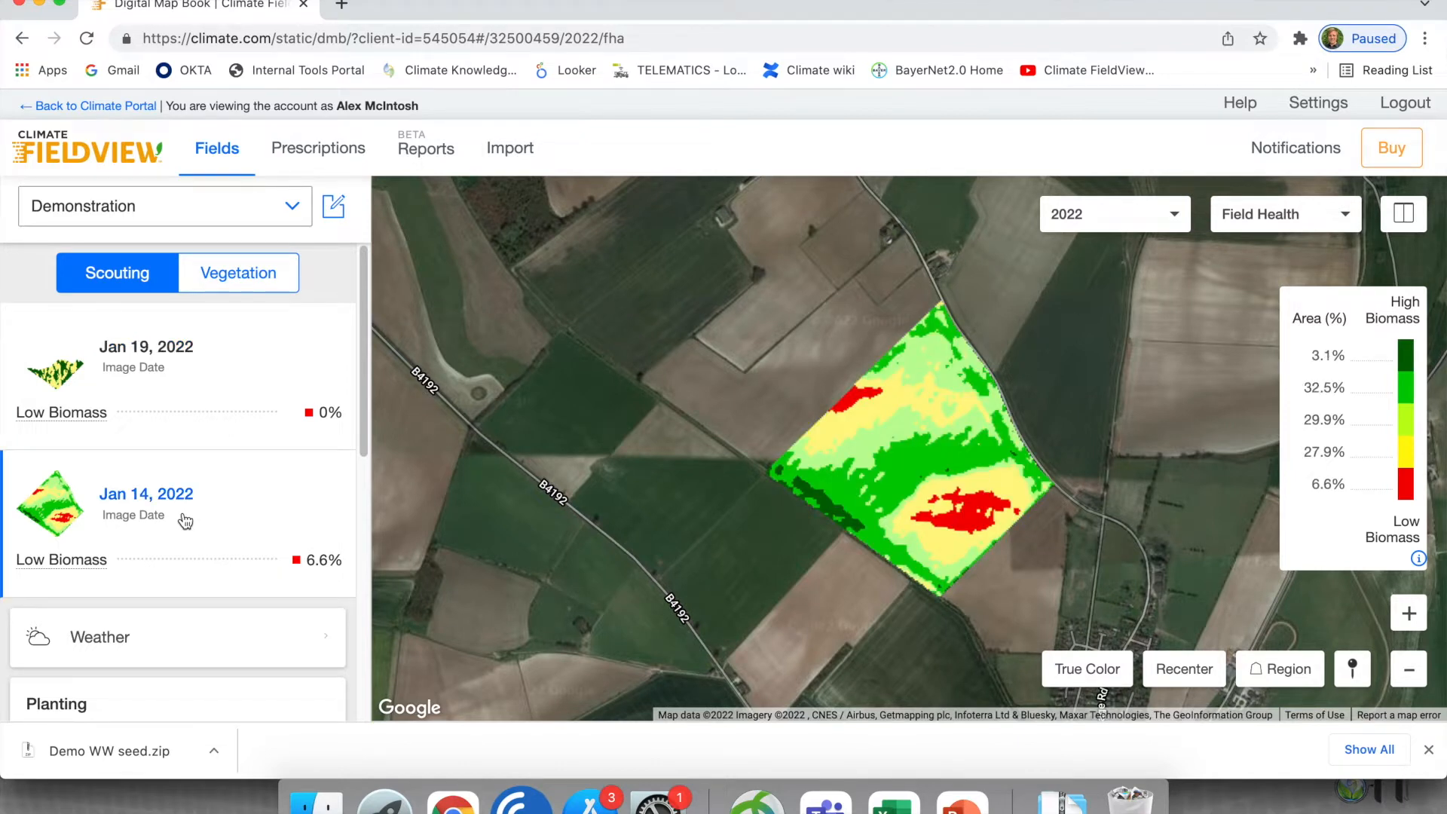
- Create a new prescription for the Demonstration field and start it as a Manual Fertility Prescription
left_click(312, 151)
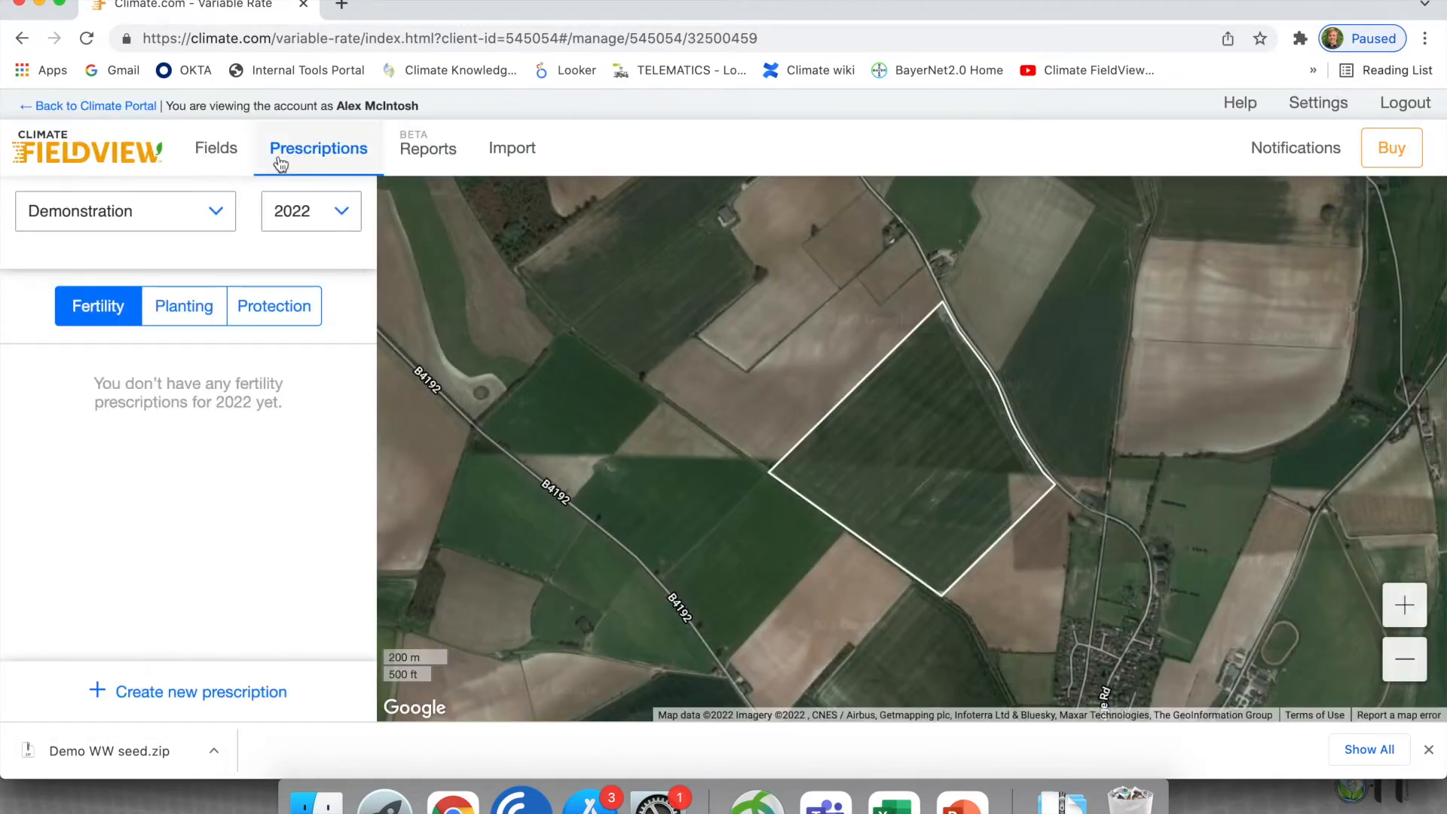
left_click(164, 690)
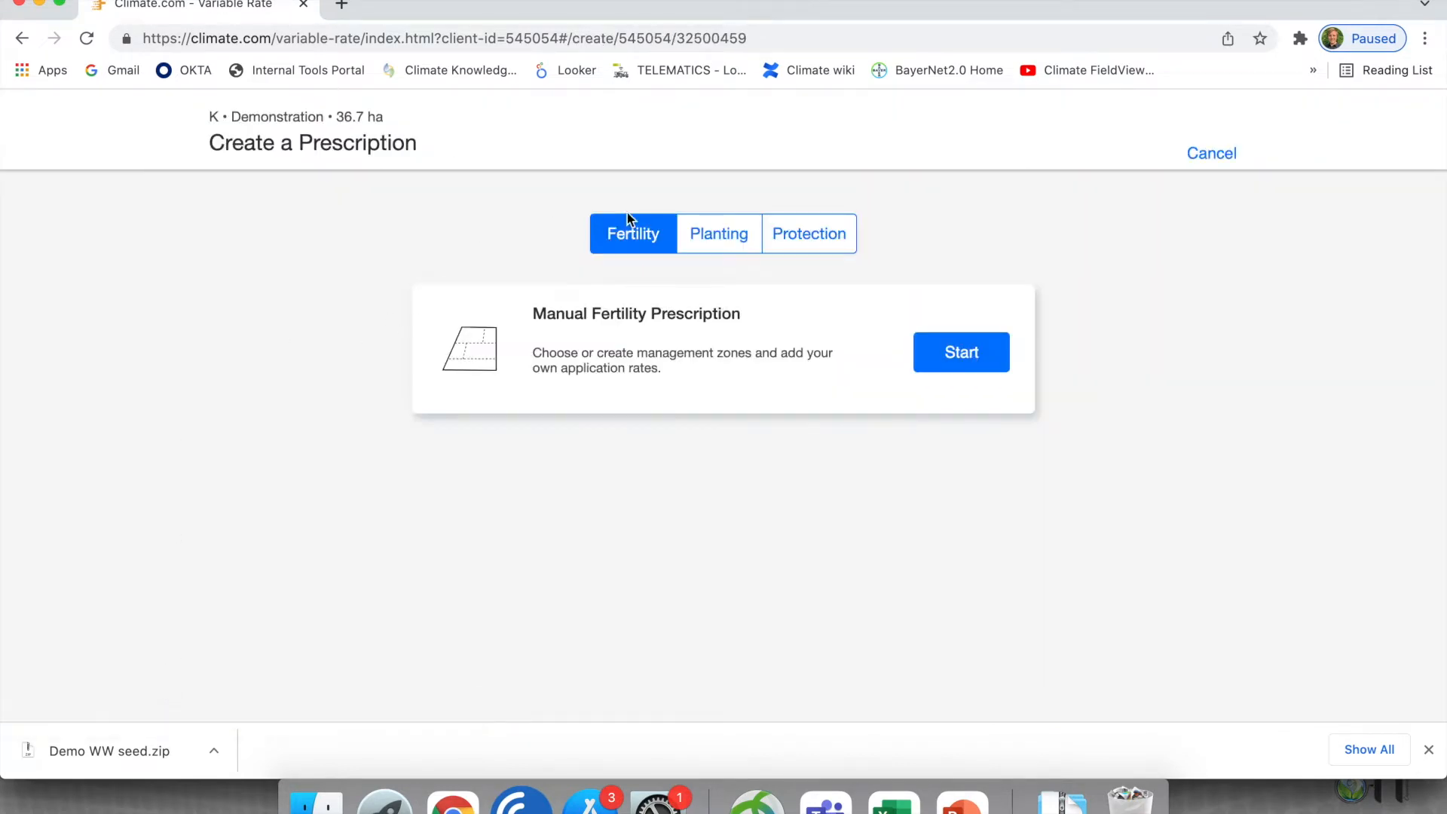
left_click(745, 248)
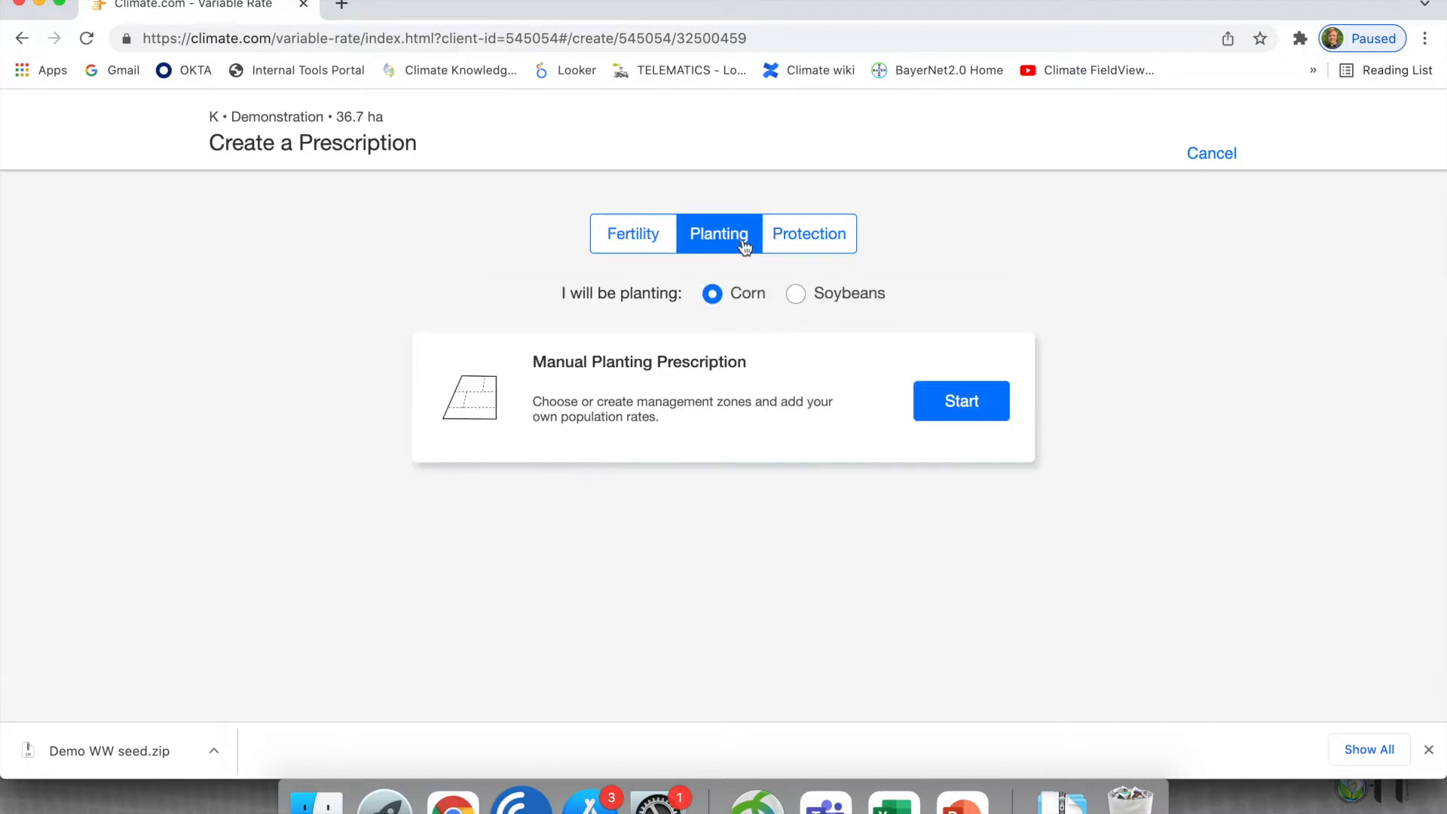
left_click(799, 247)
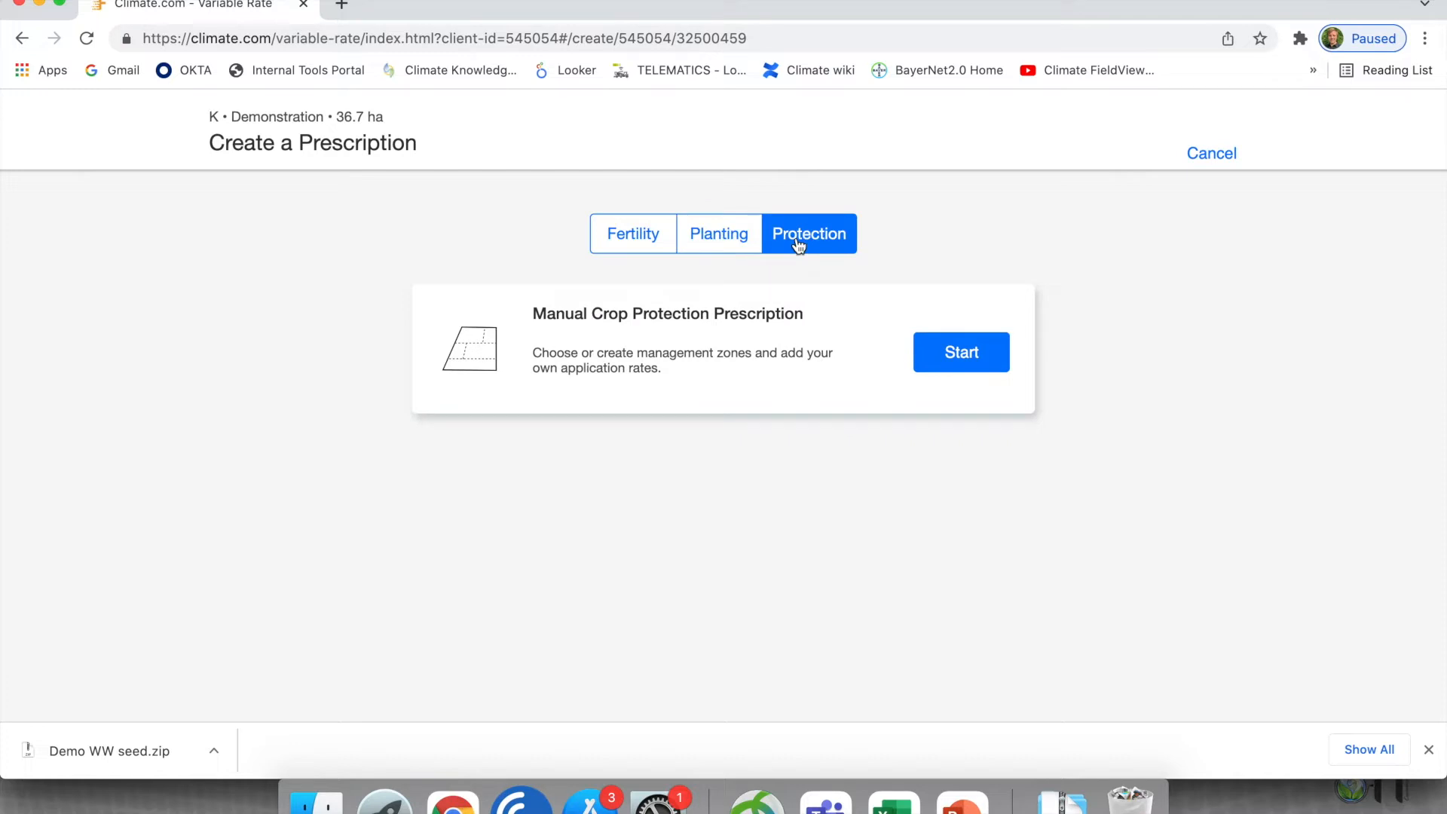
left_click(719, 236)
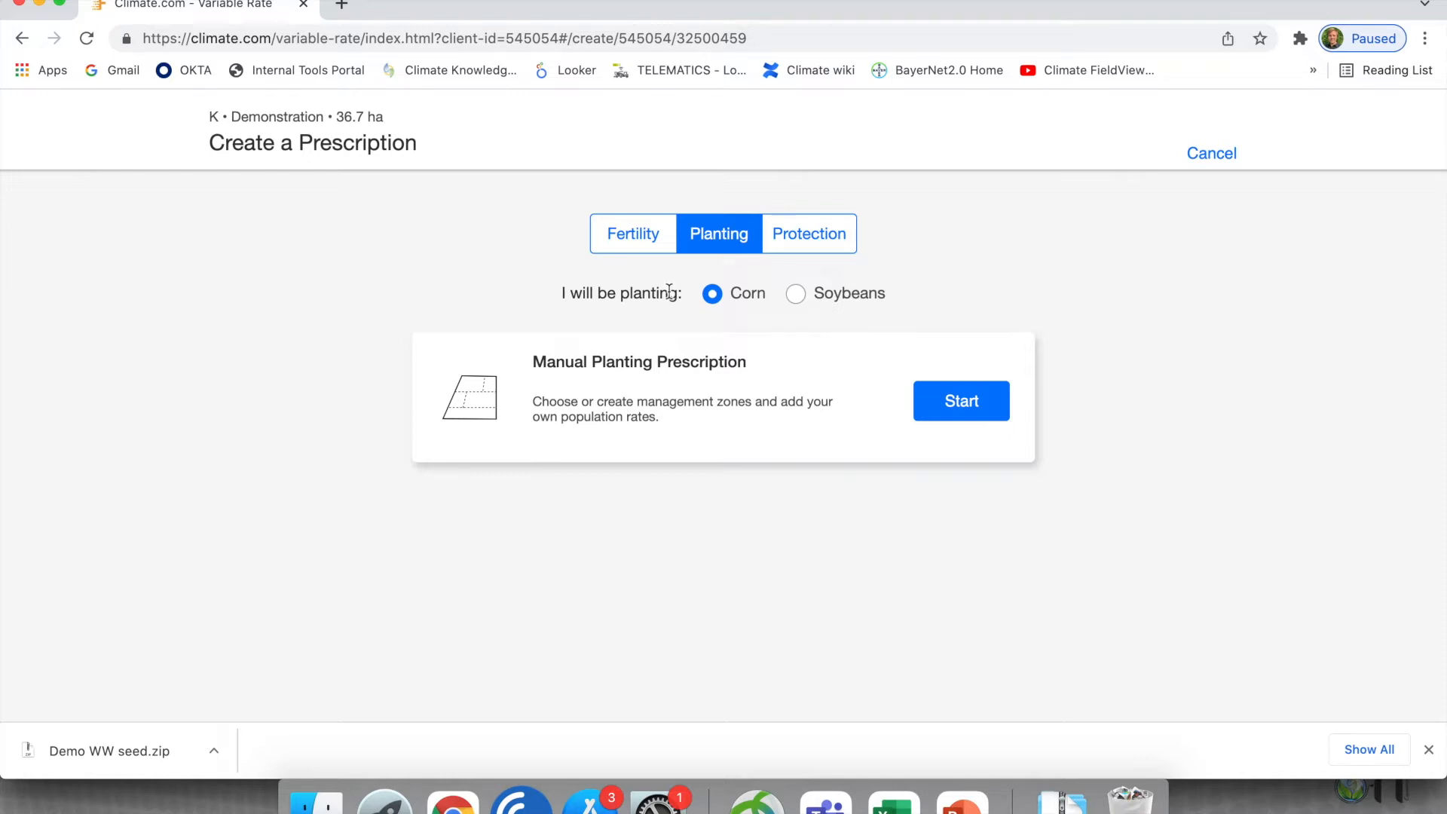
left_click(636, 246)
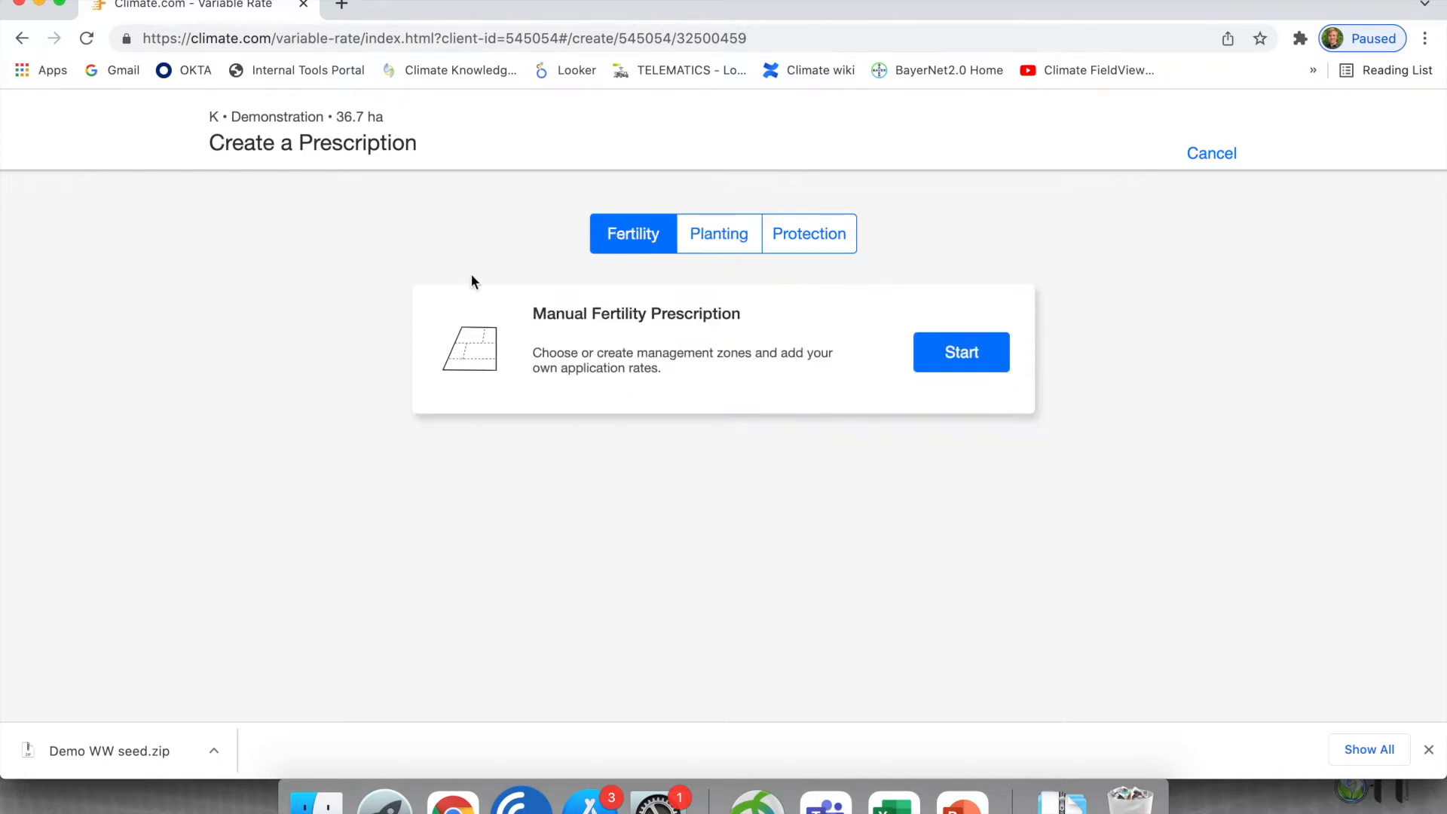
left_click(959, 356)
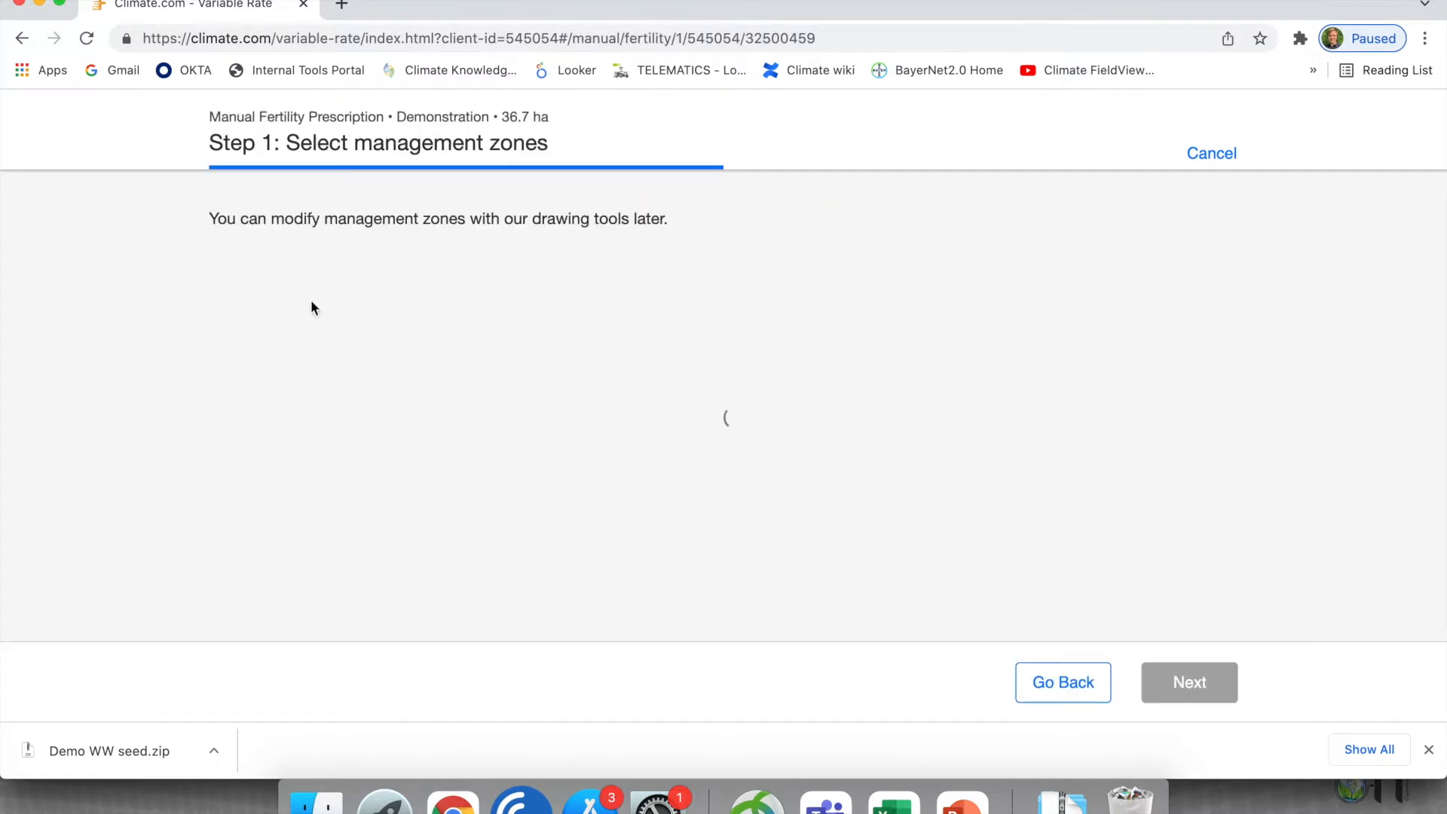
- Generate the management zones from the In Season Scouting map layer, season 2022, image date Jan 14, 2022
scroll(355, 325, "down", 1)
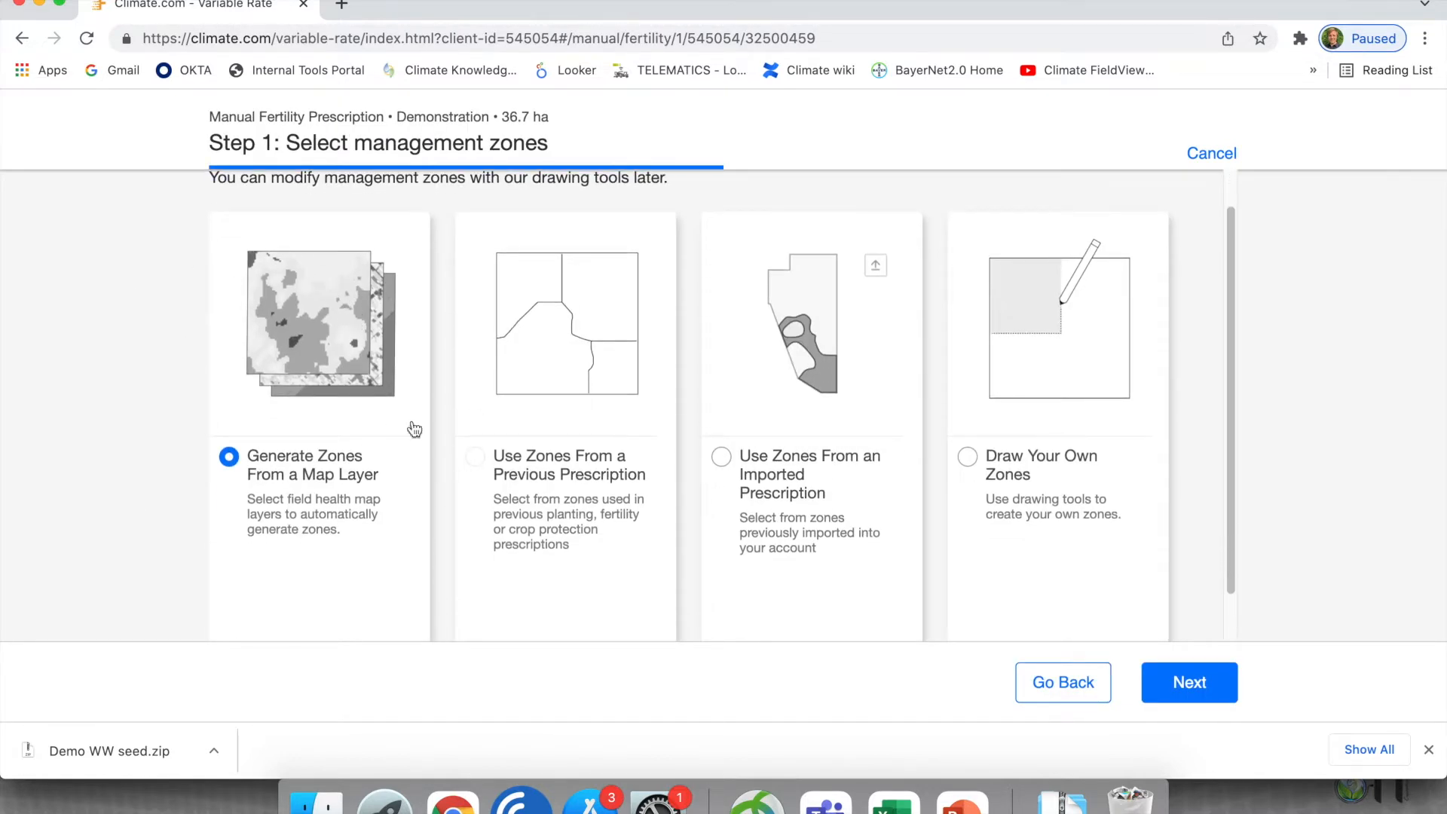
left_click(1190, 684)
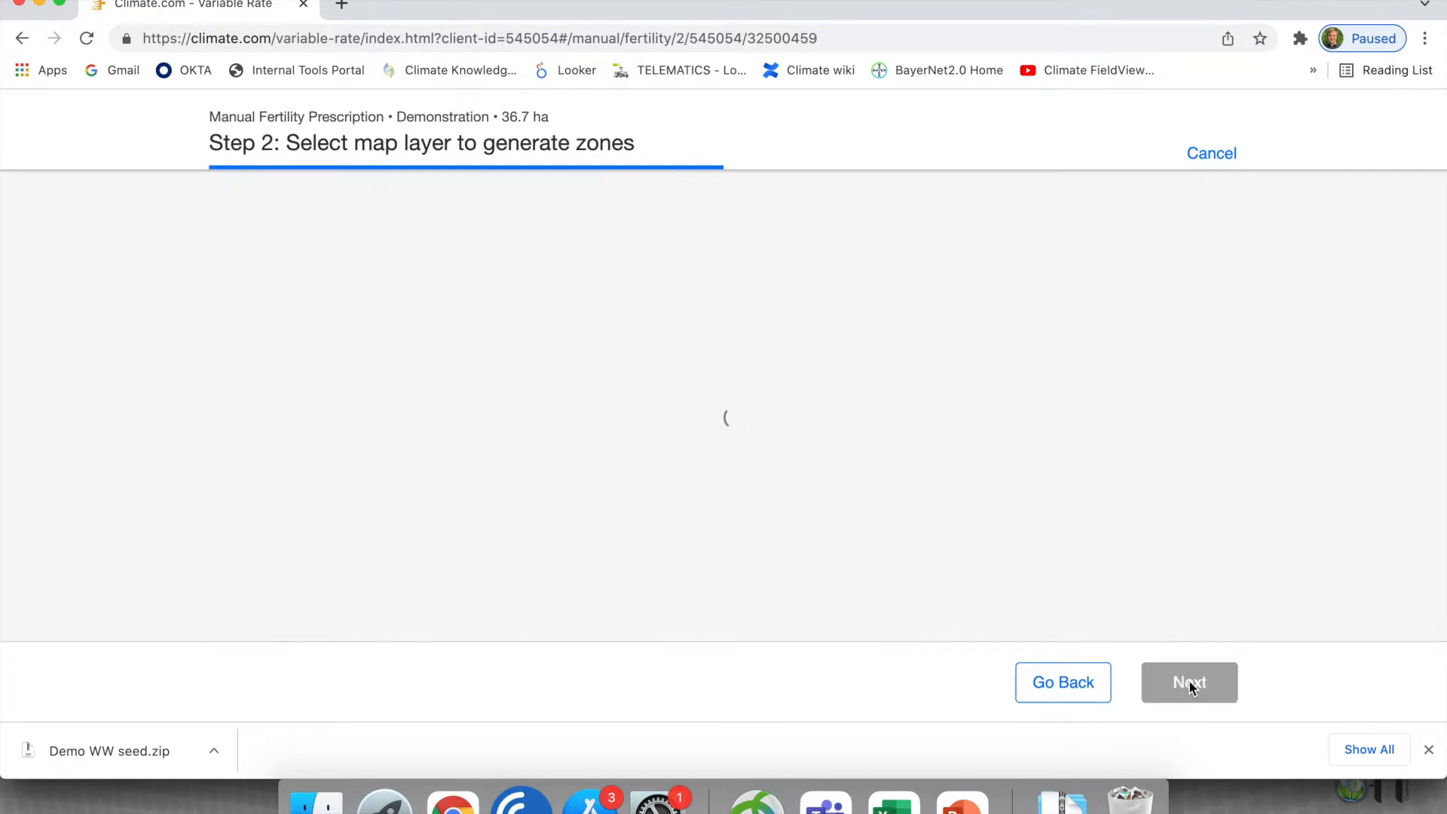
left_click(346, 351)
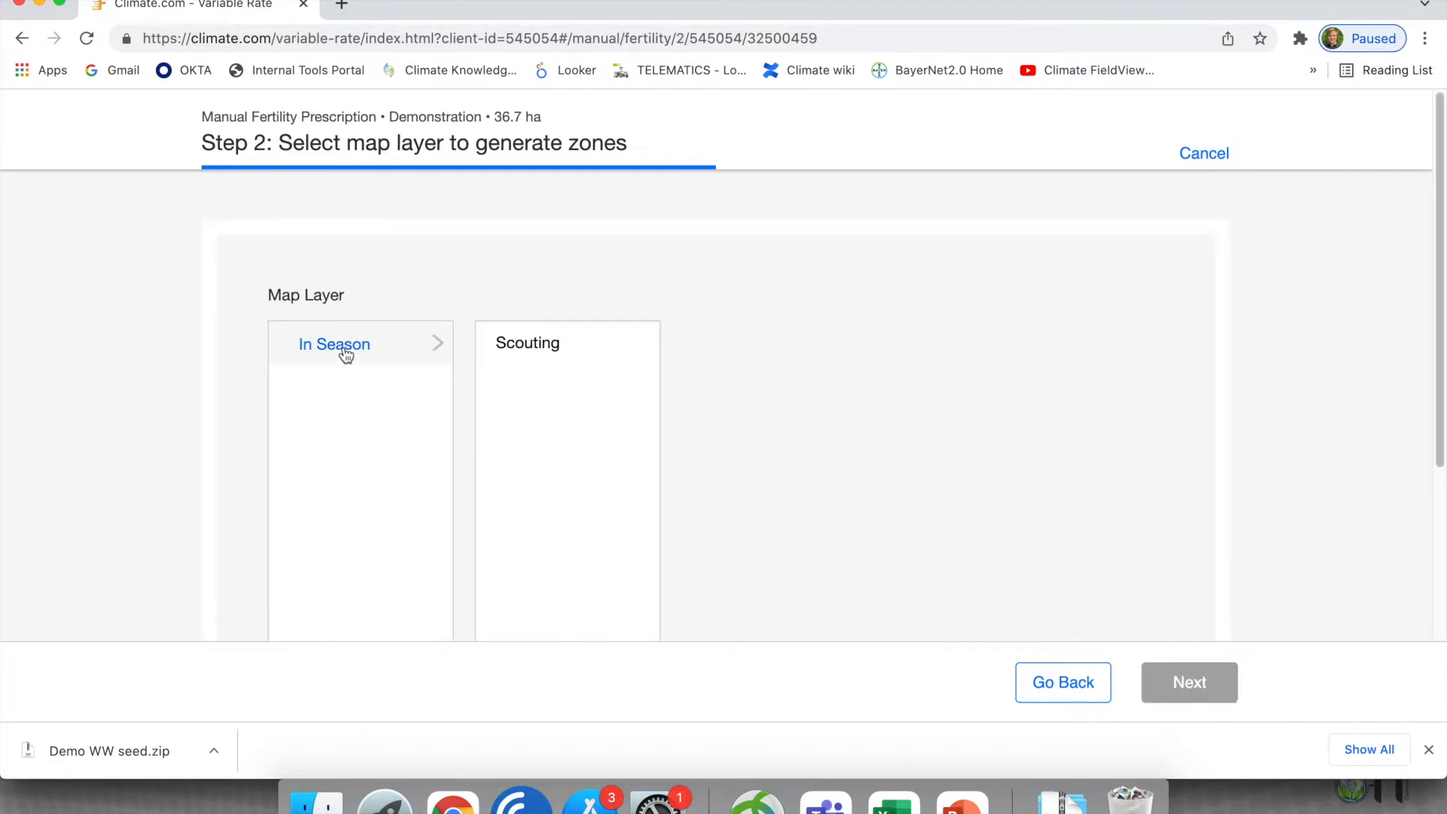
left_click(591, 355)
left_click(1034, 377)
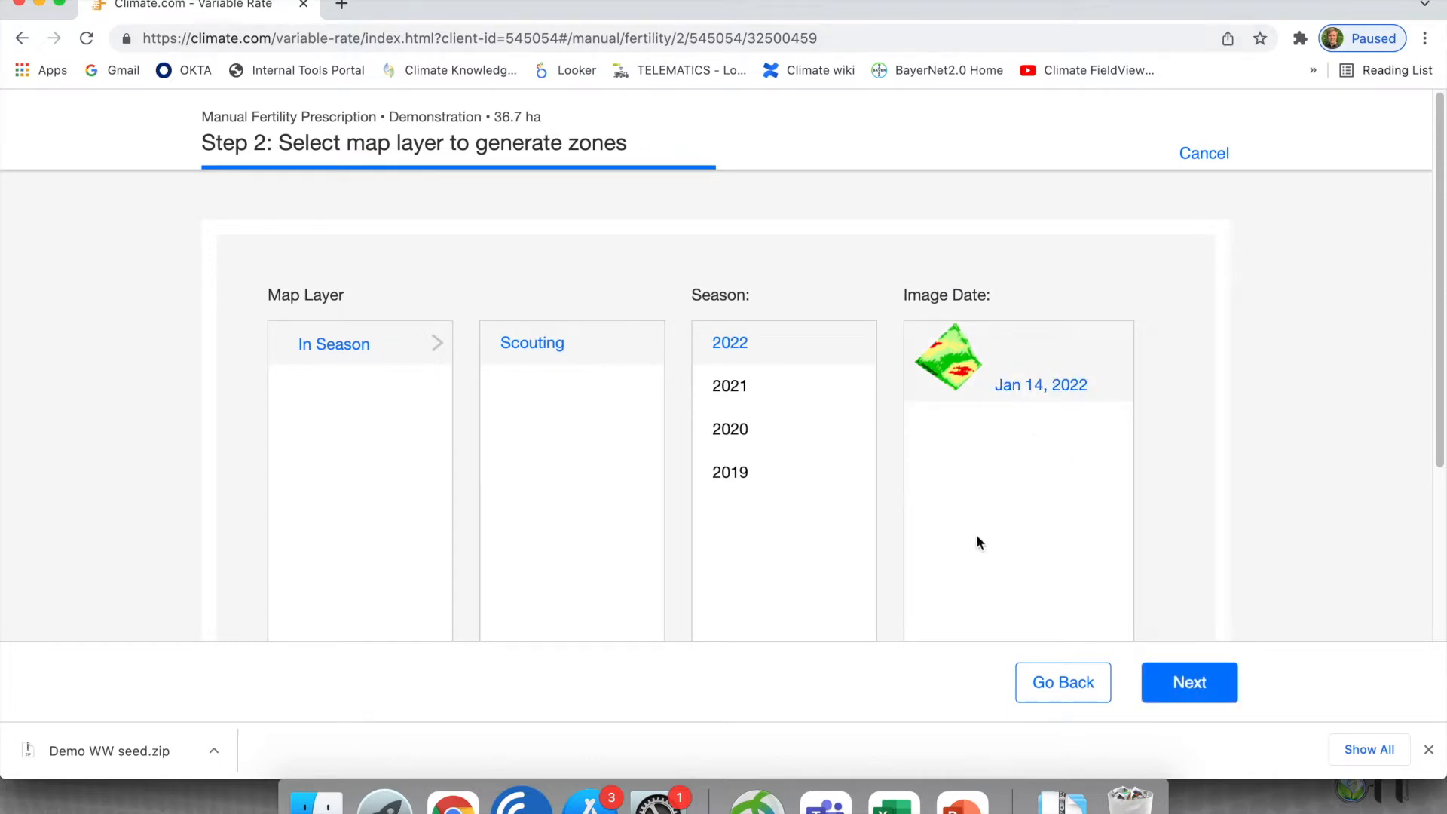
left_click(1202, 690)
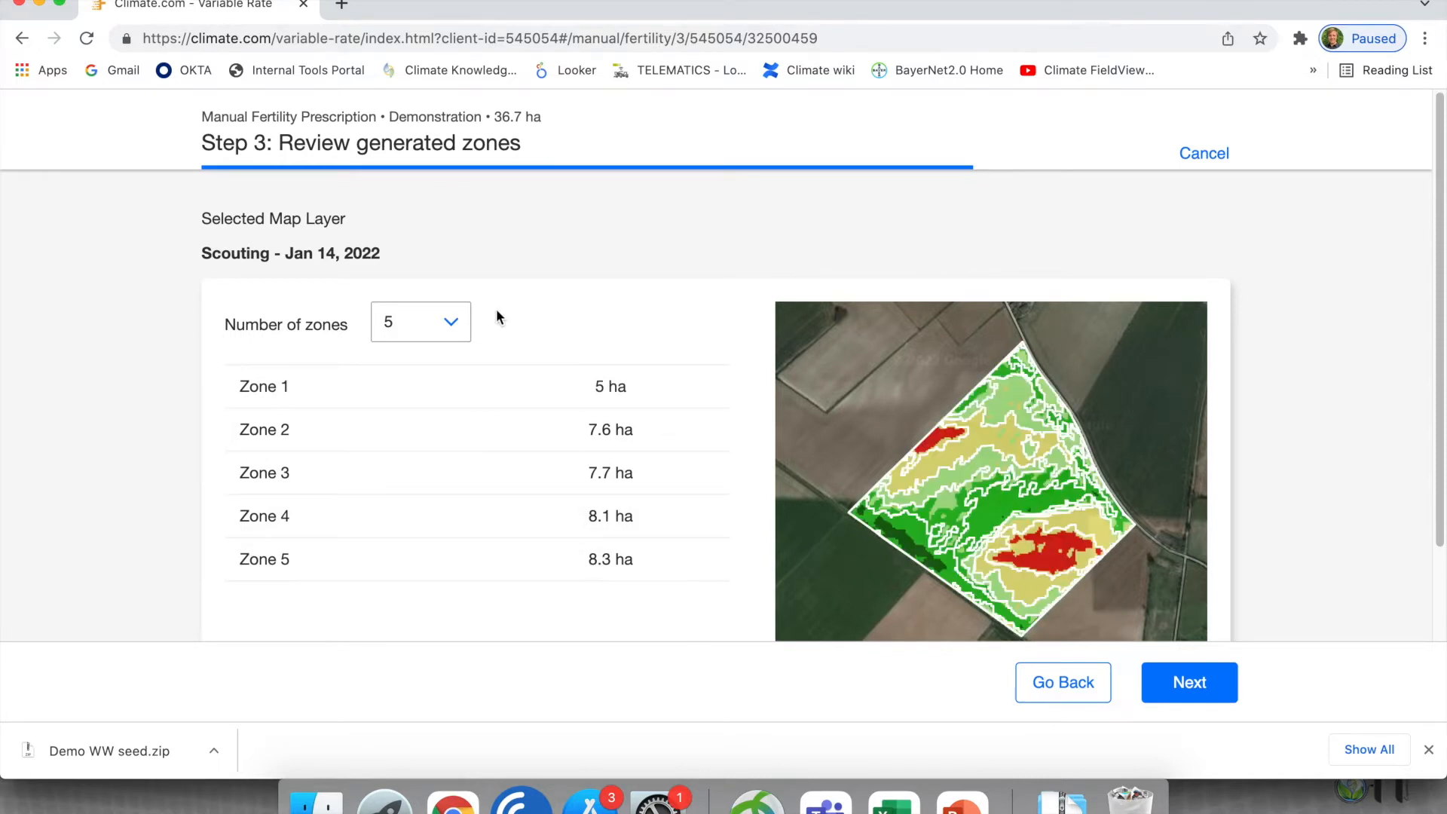
- Set the number of generated zones to 4 and continue to the application details
left_click(412, 329)
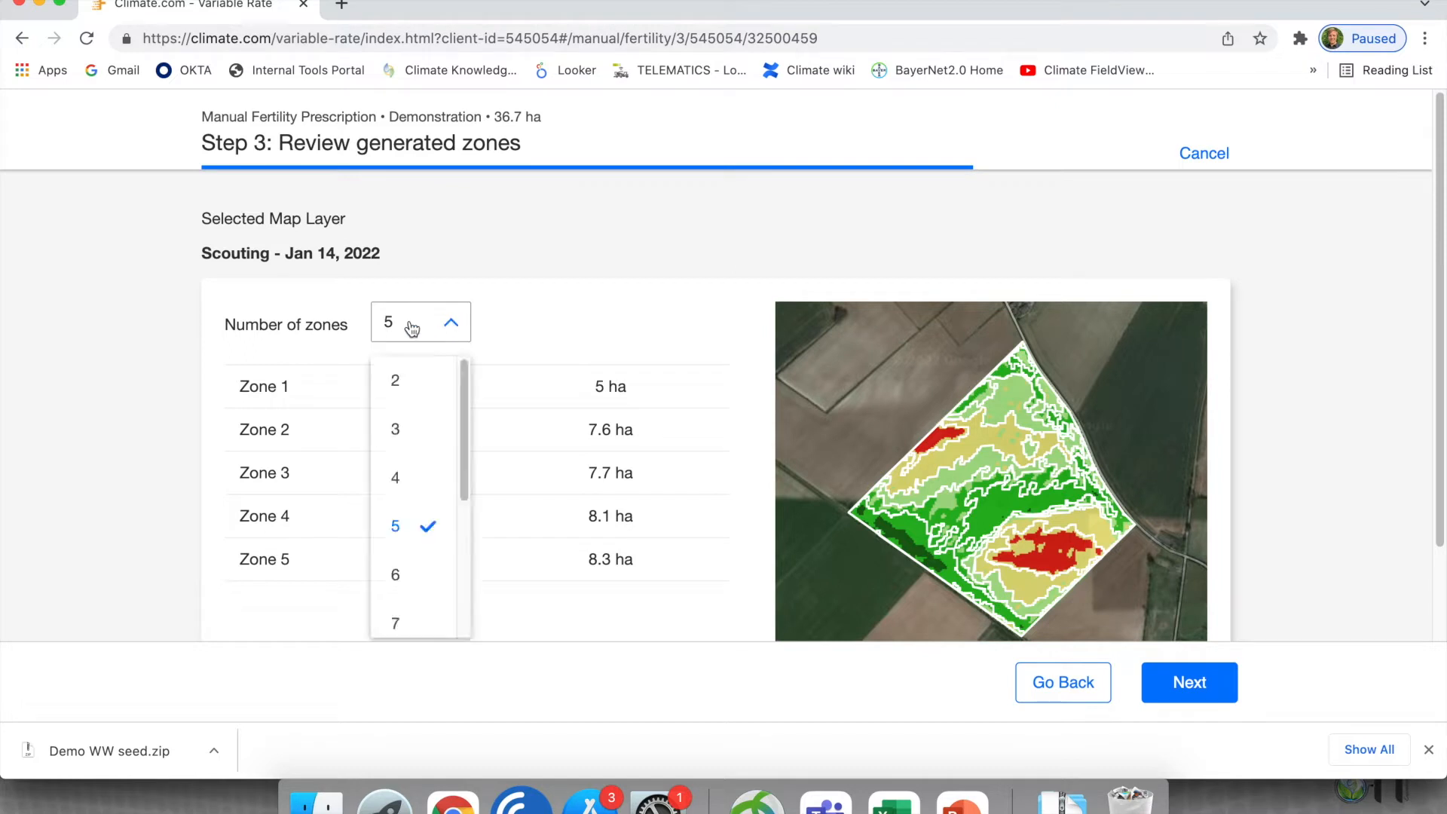
left_click(396, 483)
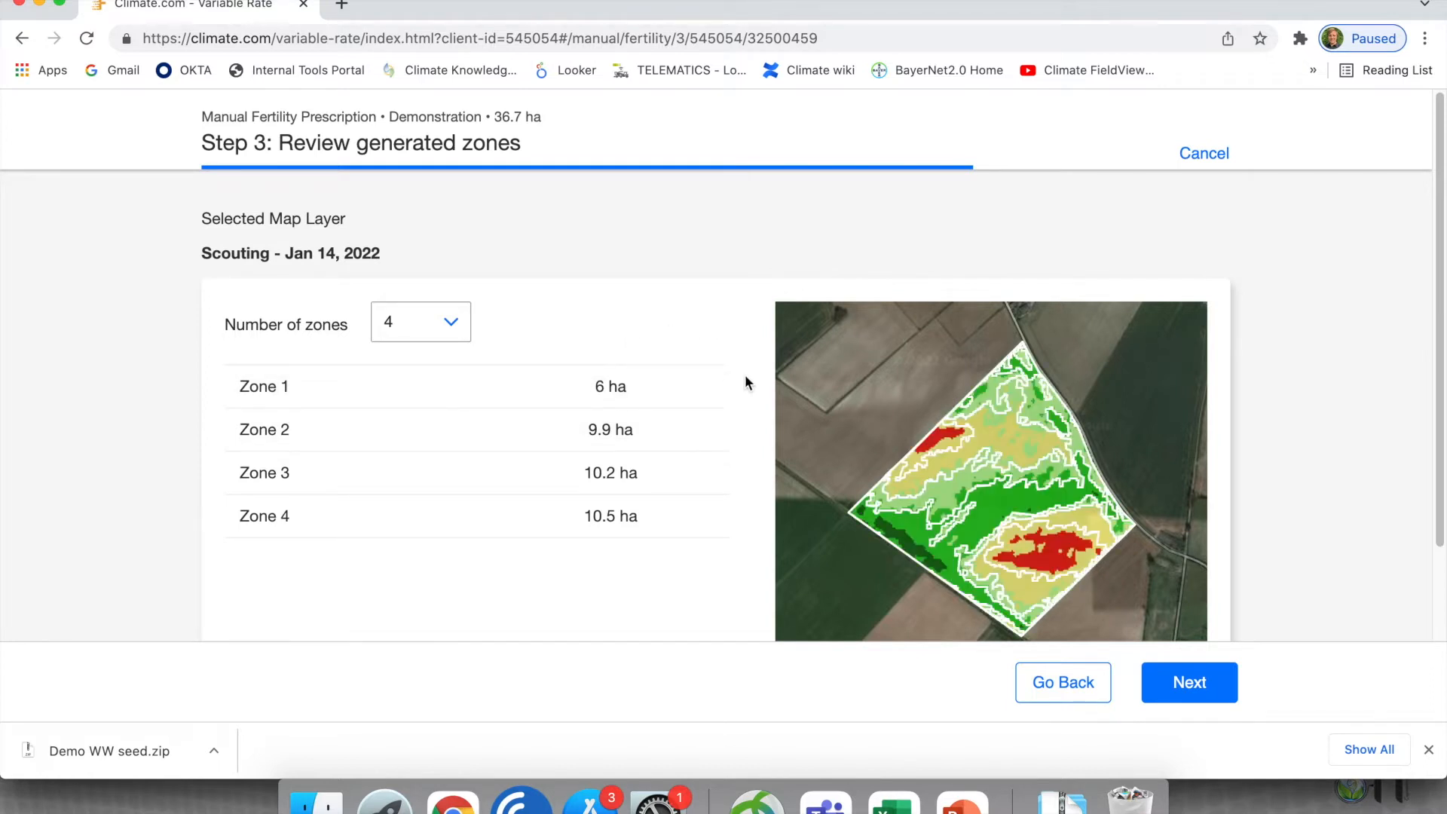
left_click(1225, 686)
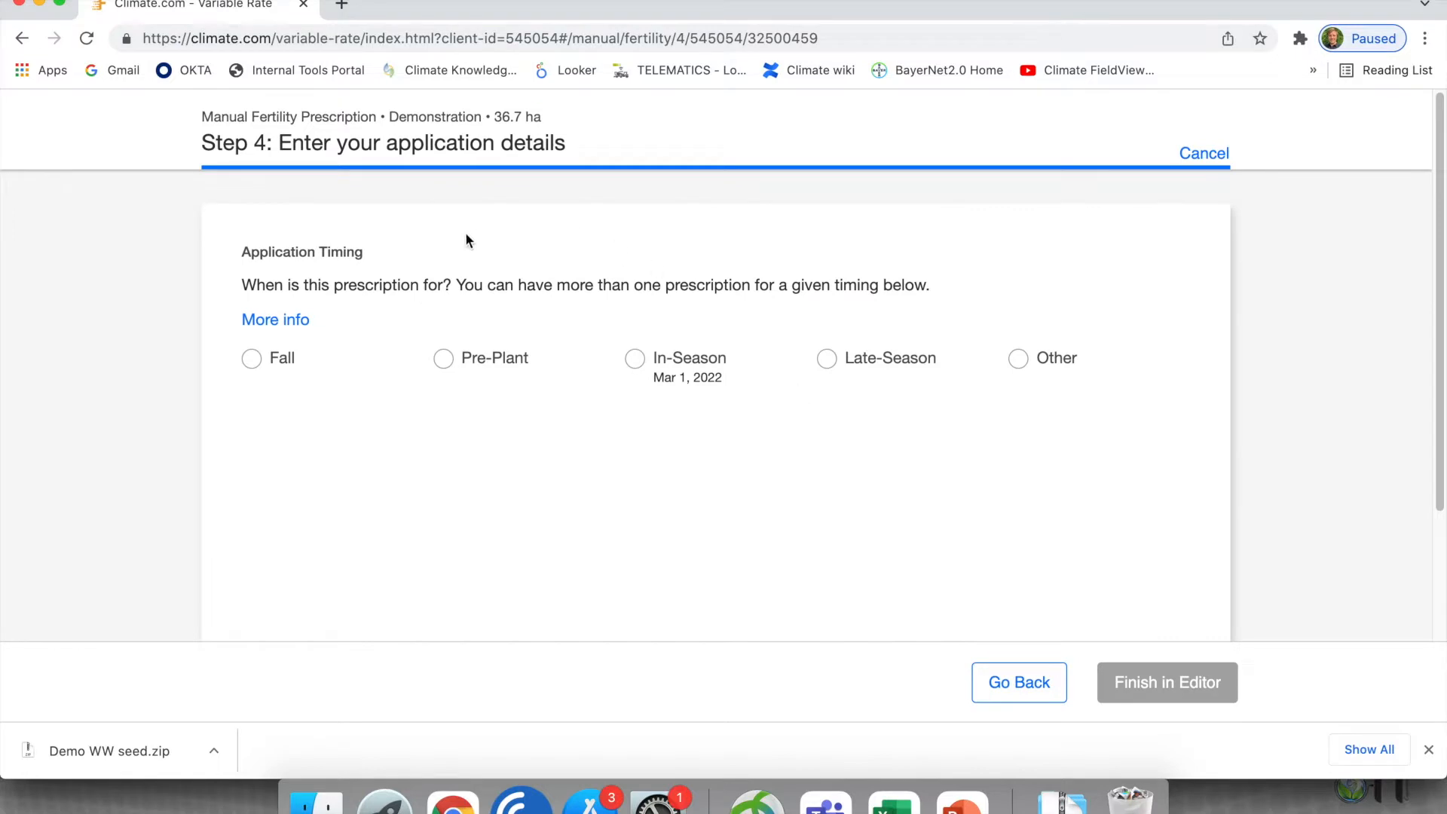
- Set the application timing to In-Season and the fertilizer type to Phosphorus
left_click(636, 359)
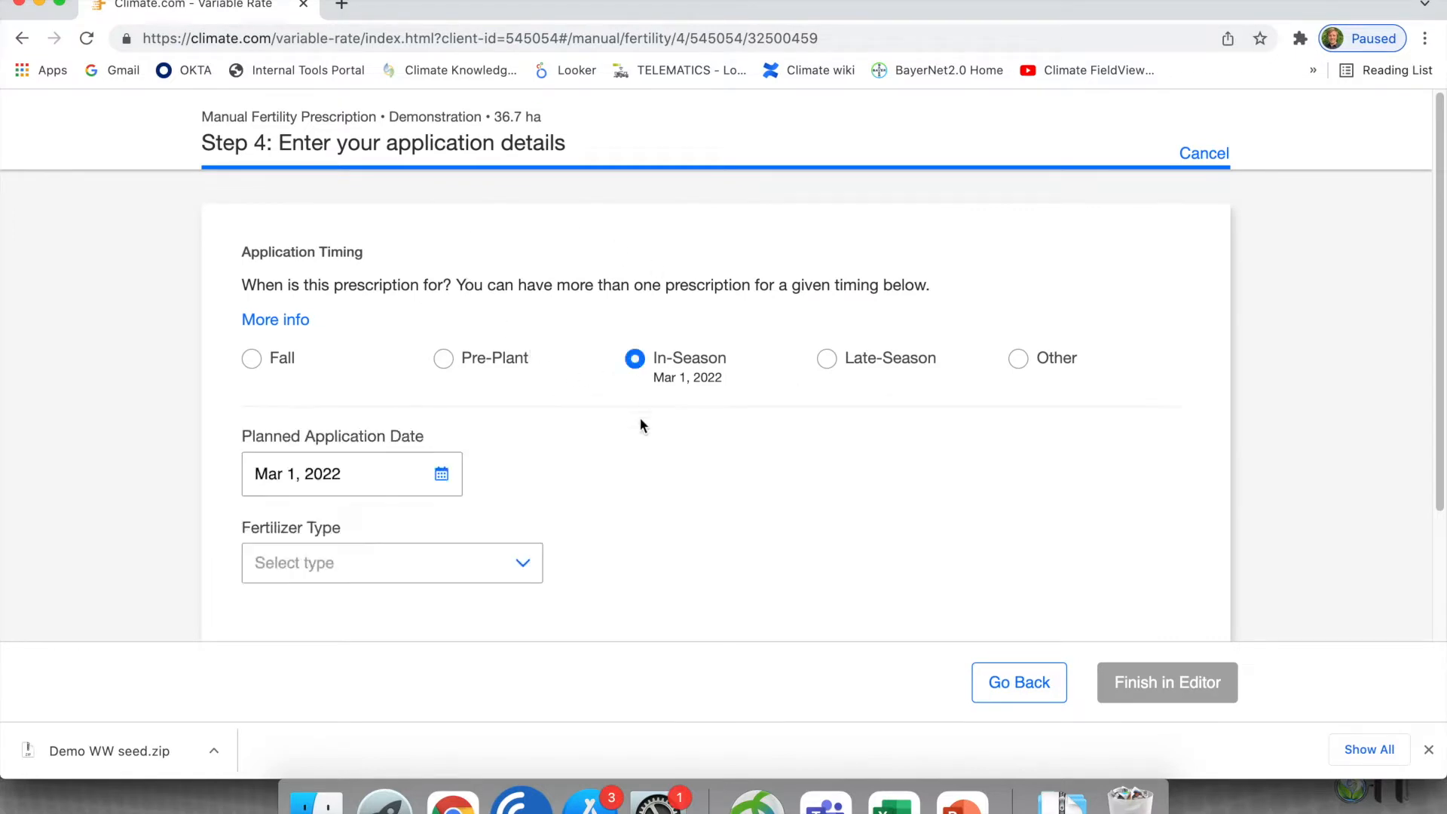
scroll(341, 399, "down", 4)
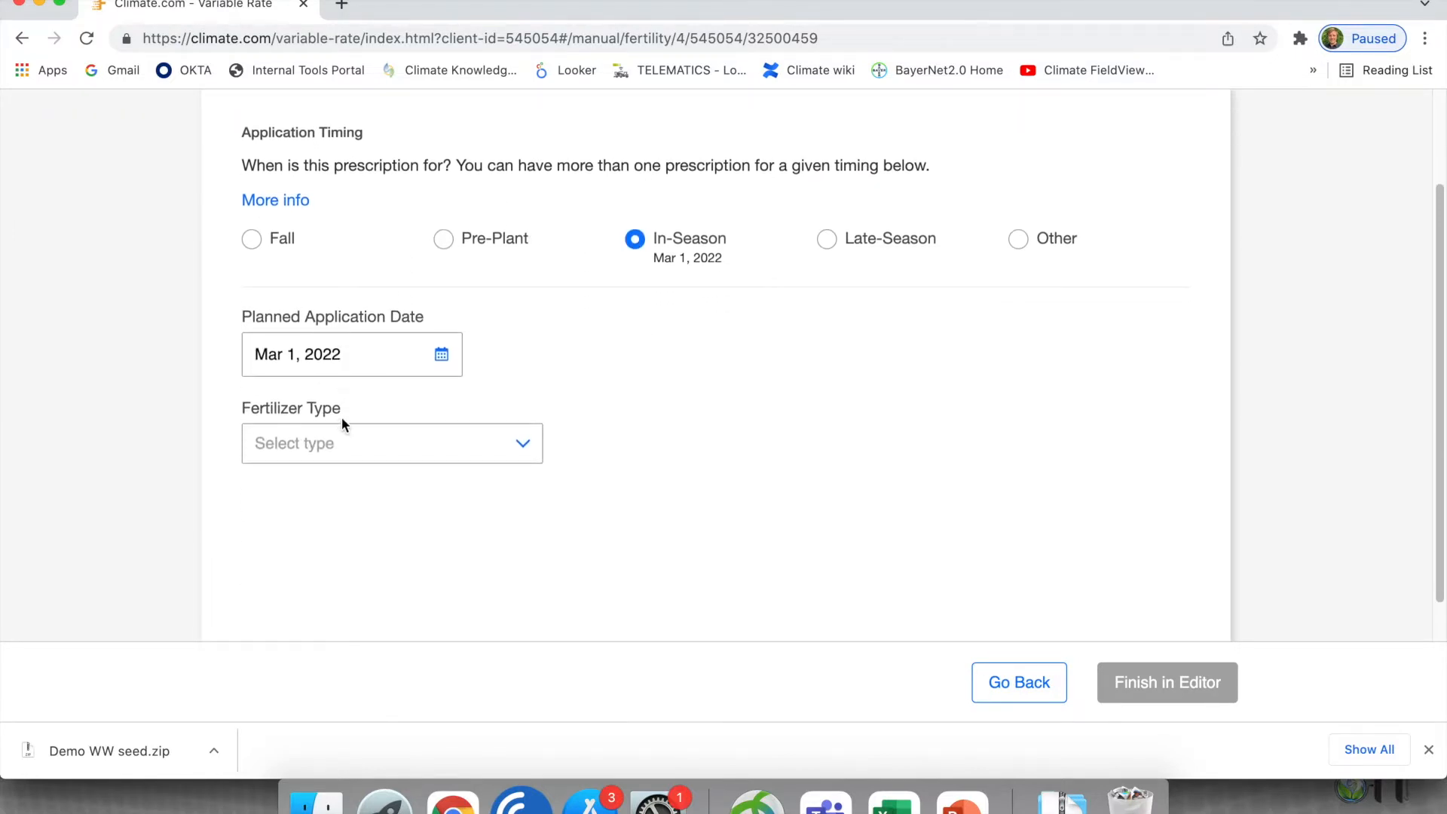
left_click(513, 409)
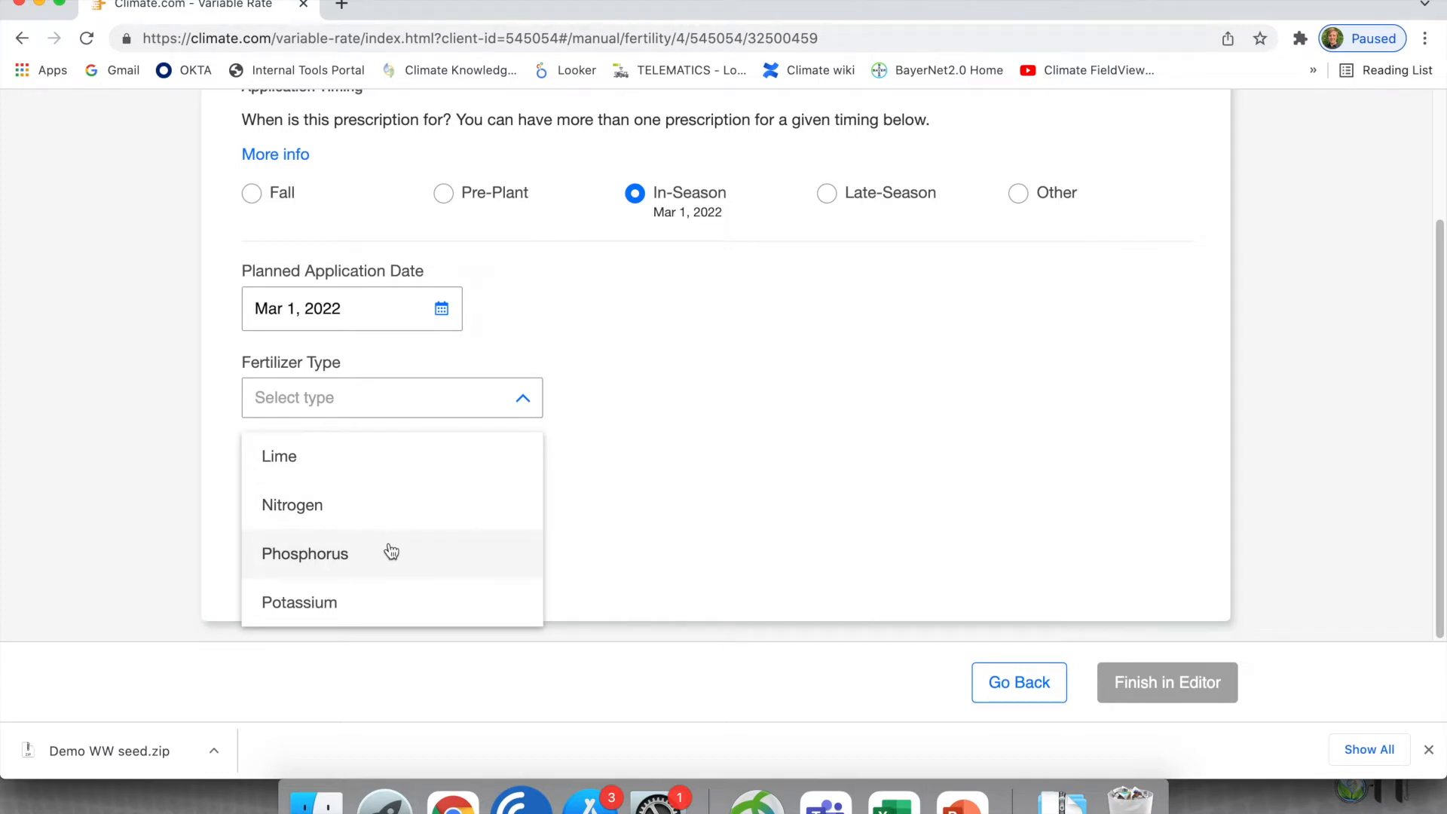
left_click(346, 561)
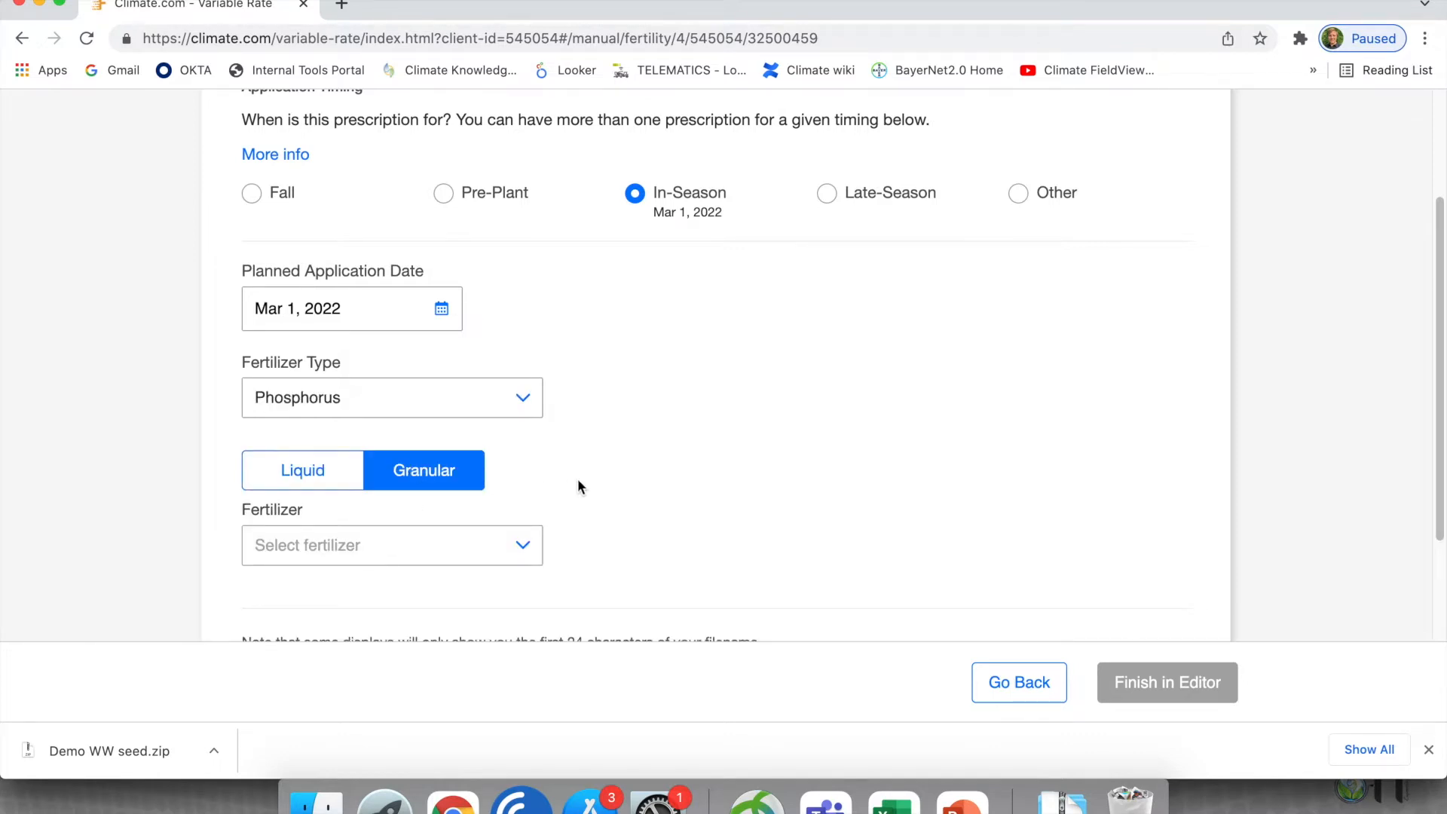
- Enter "Winter barley" as a custom granular fertilizer for the prescription
scroll(577, 479, "down", 1)
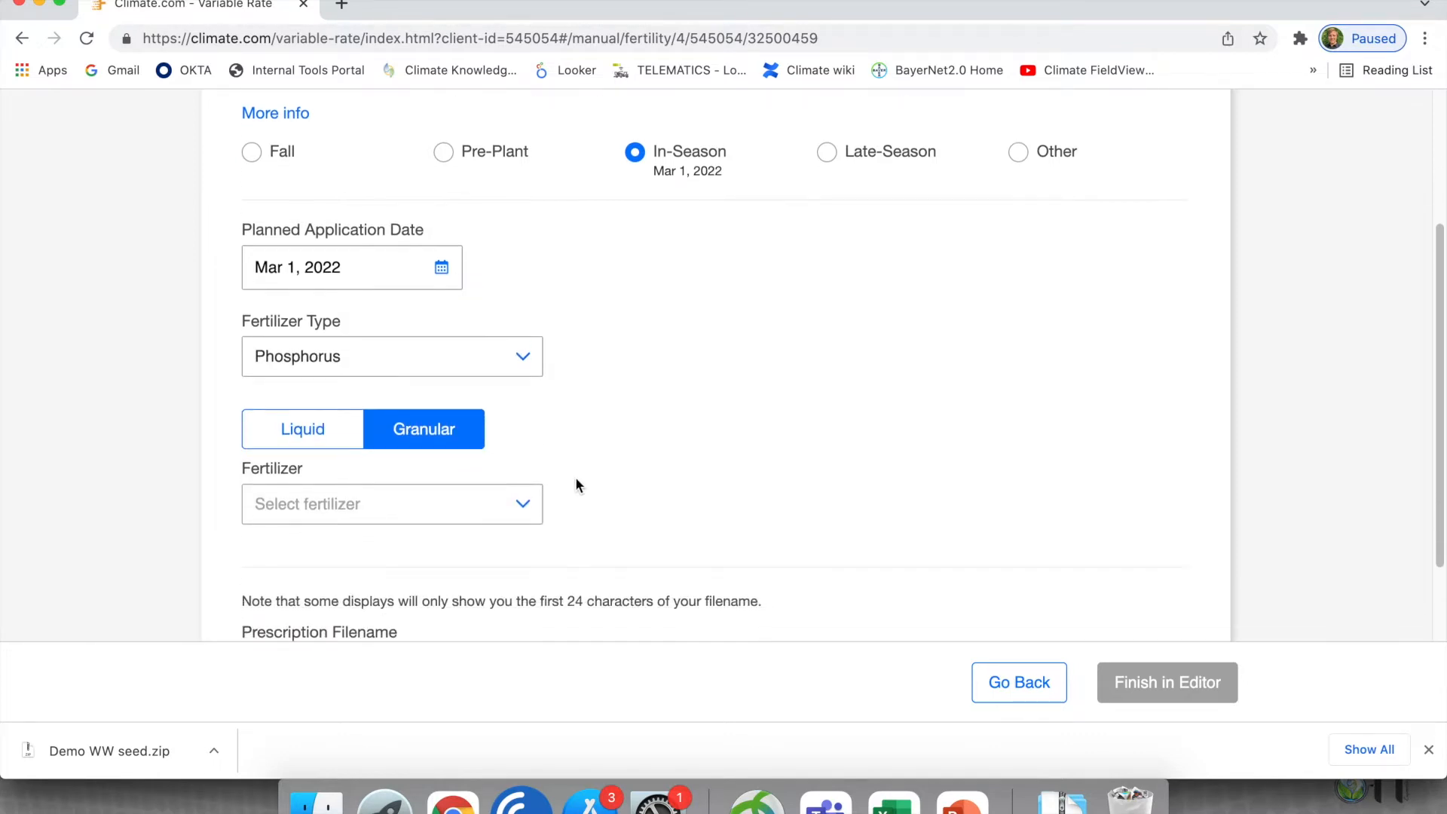
left_click(507, 505)
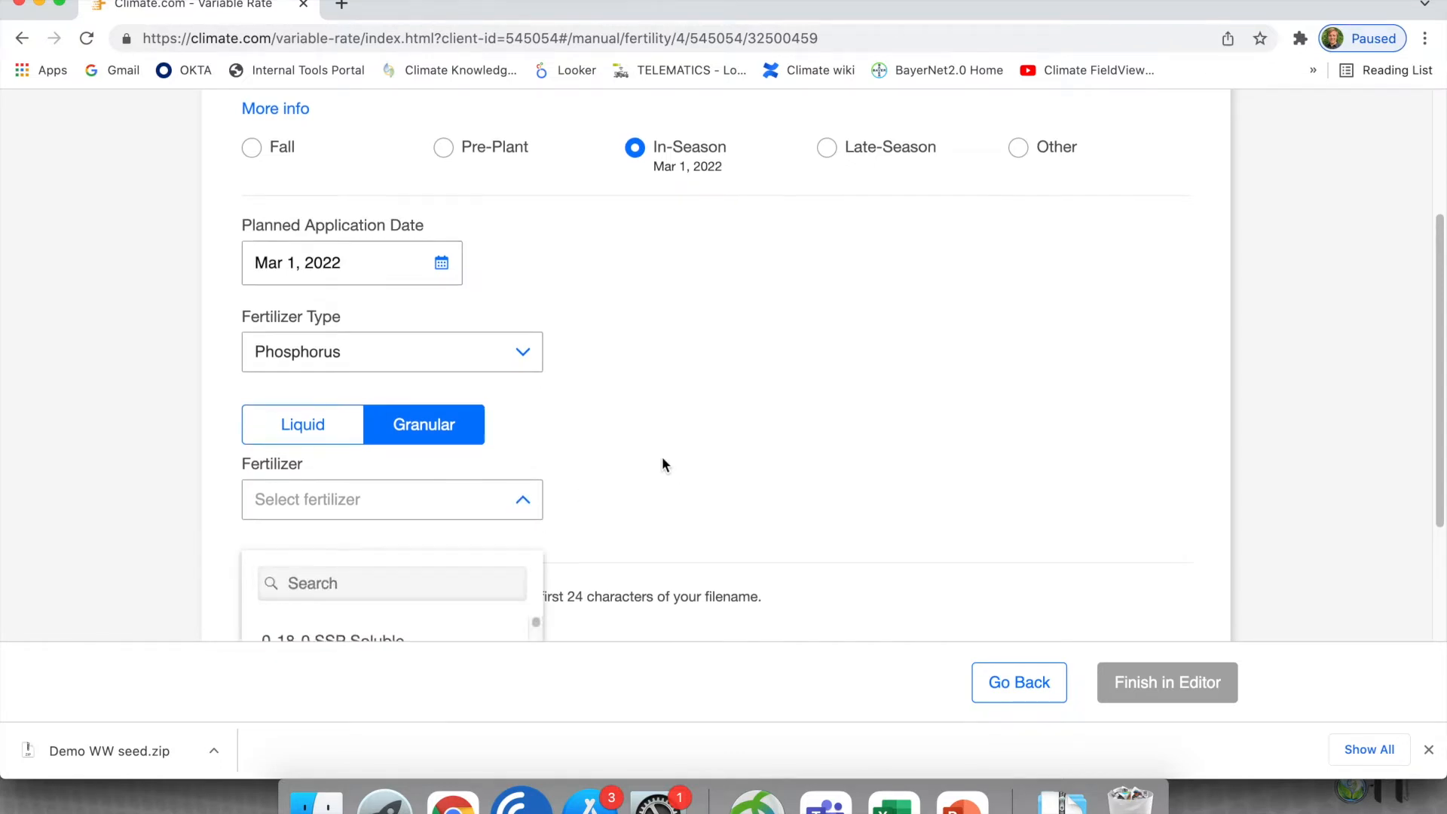
scroll(662, 460, "down", 3)
type("Winter")
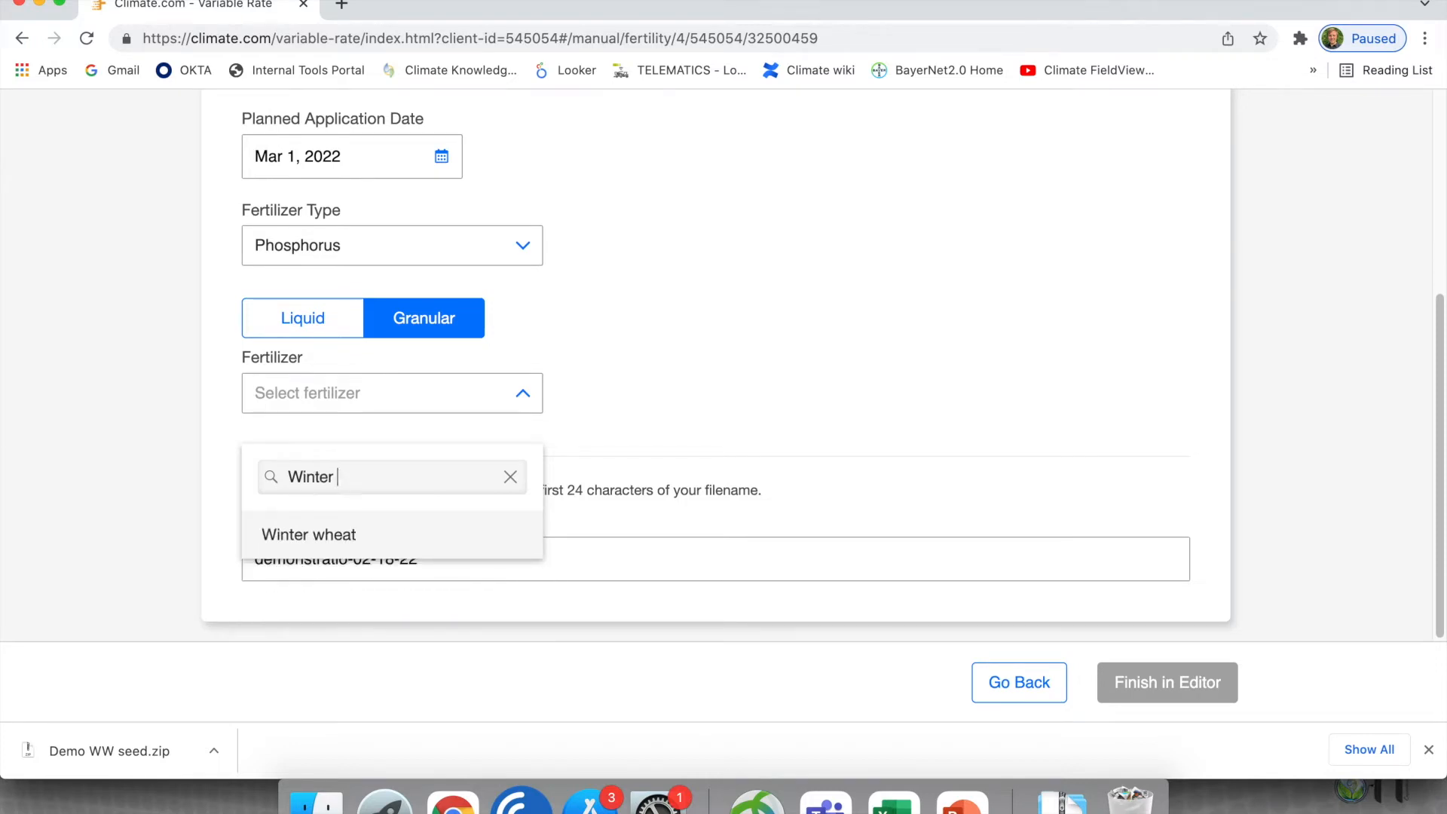
type(" barlet")
key("BackSpace")
type("y")
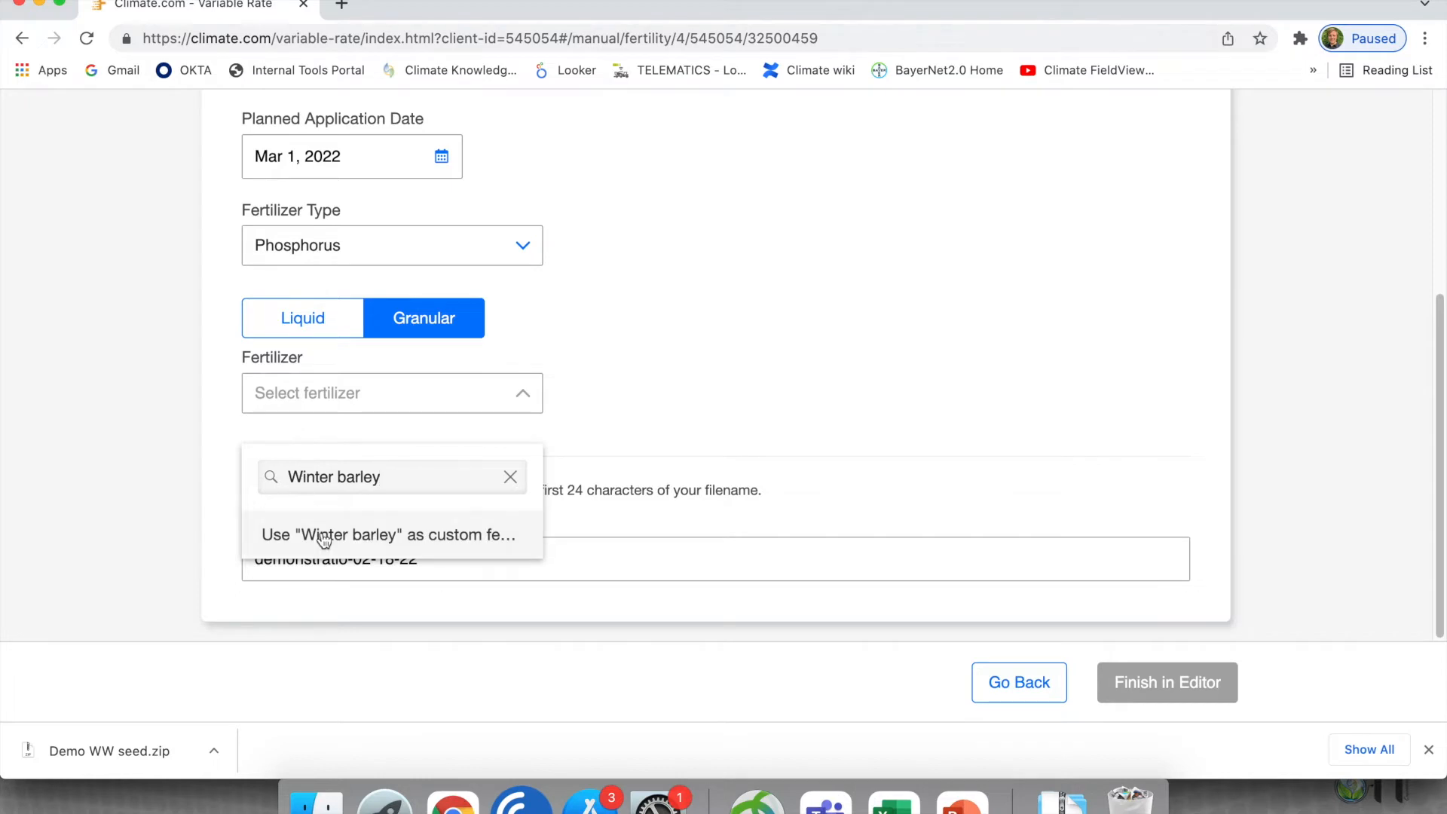
left_click(402, 536)
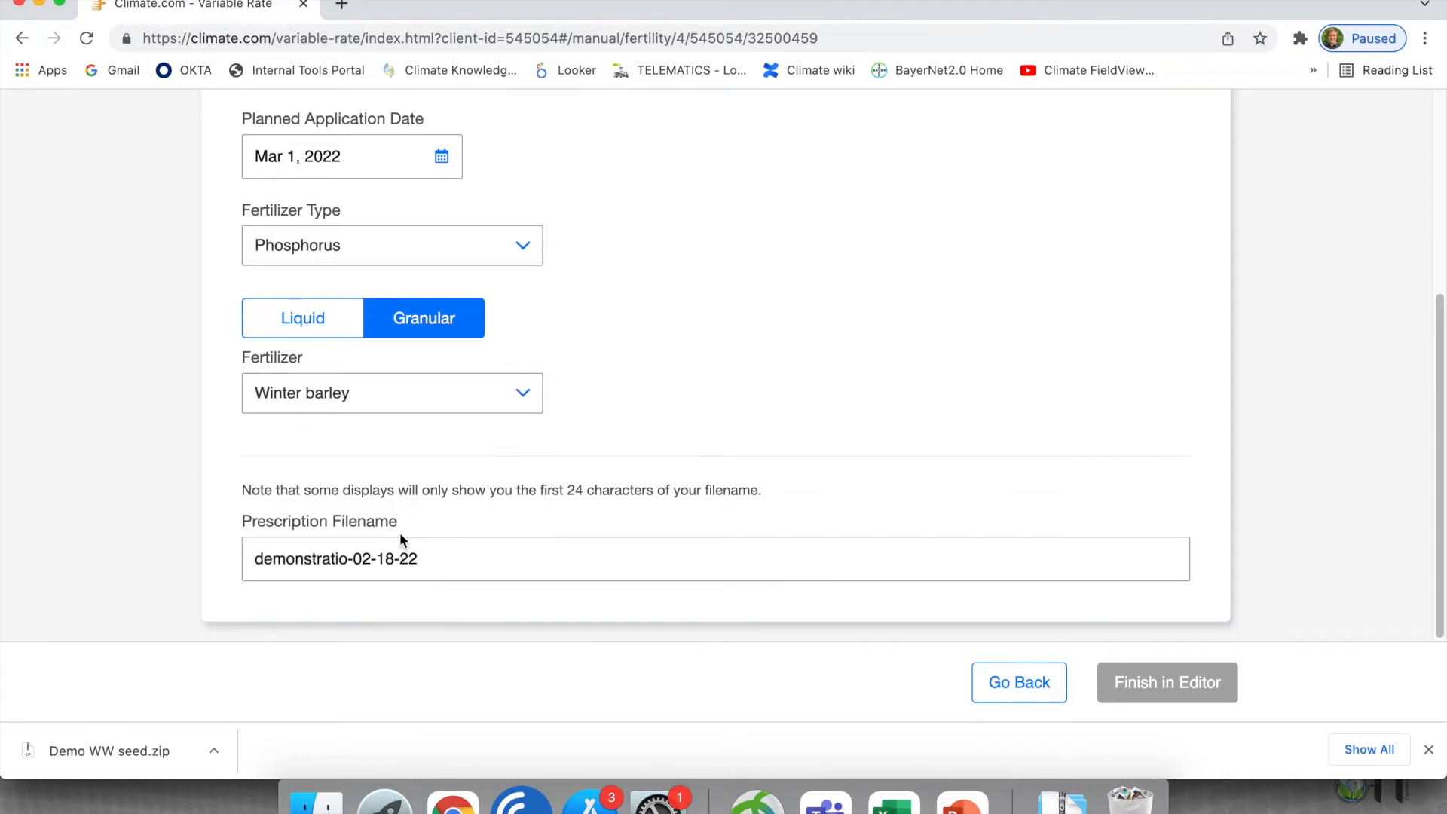
- Name the prescription file "Demo WB seed" and open the prescription in the editor
triple_click(324, 564)
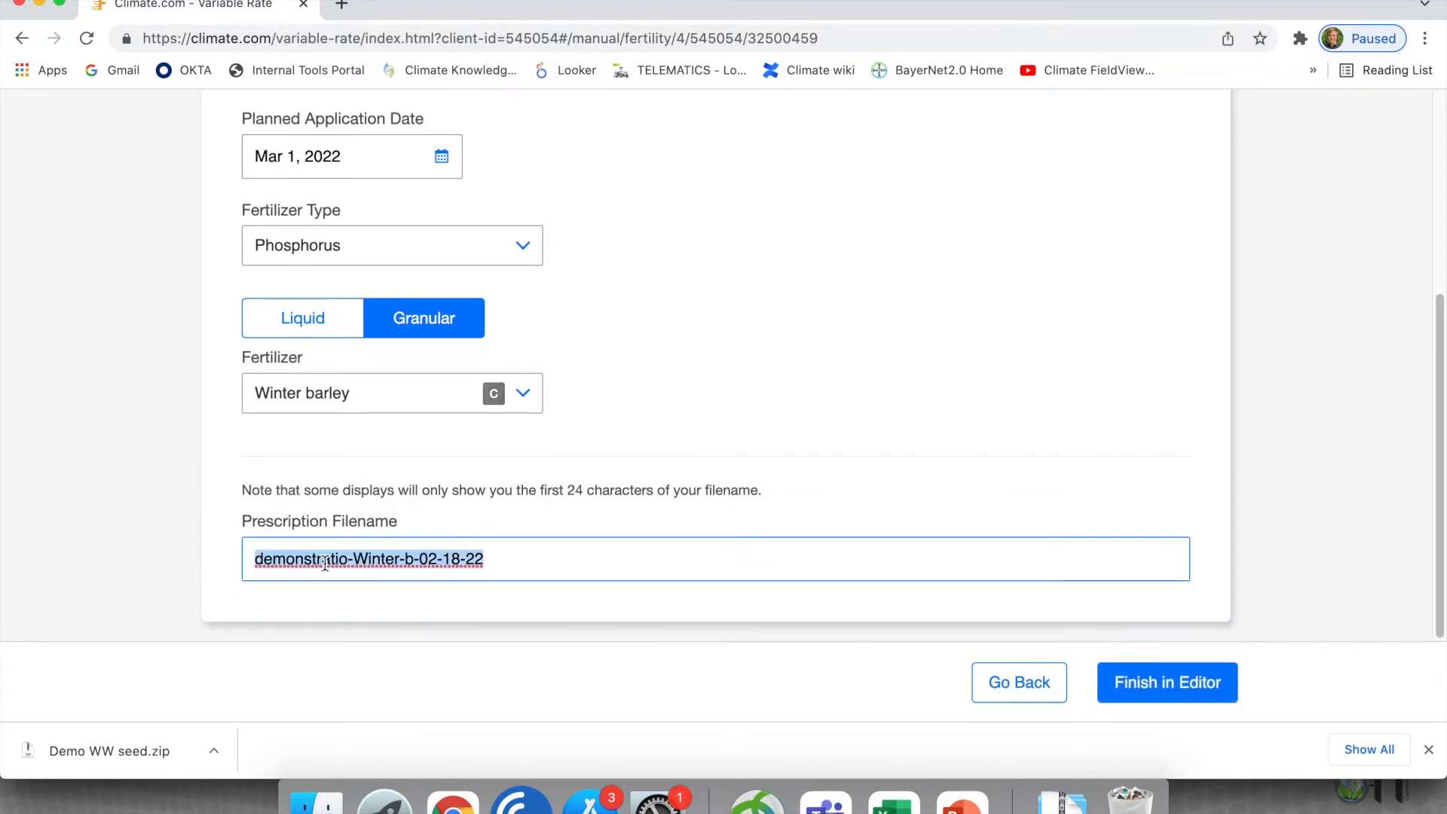
type("Demo")
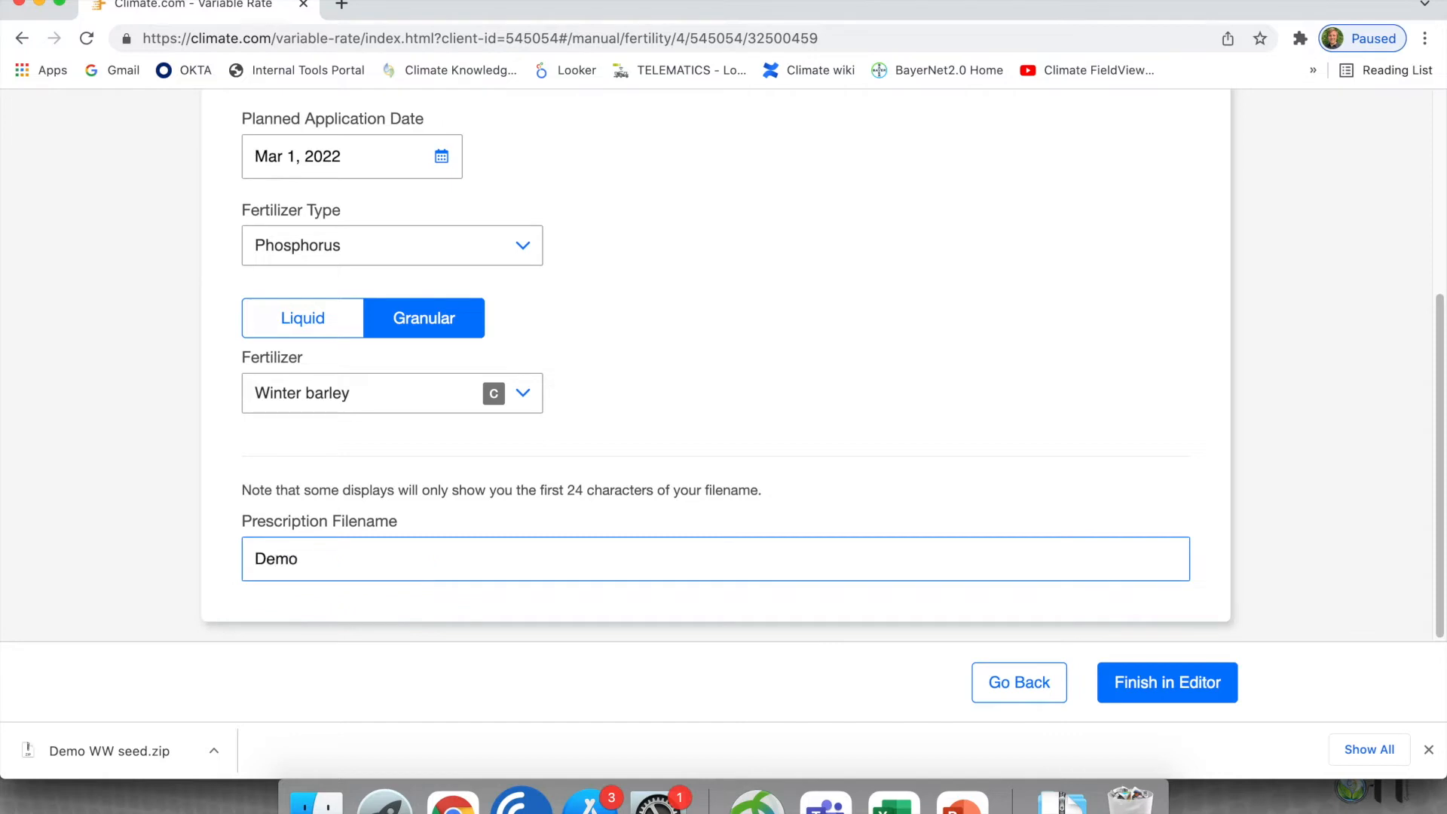
type(" WB seed")
left_click(1182, 688)
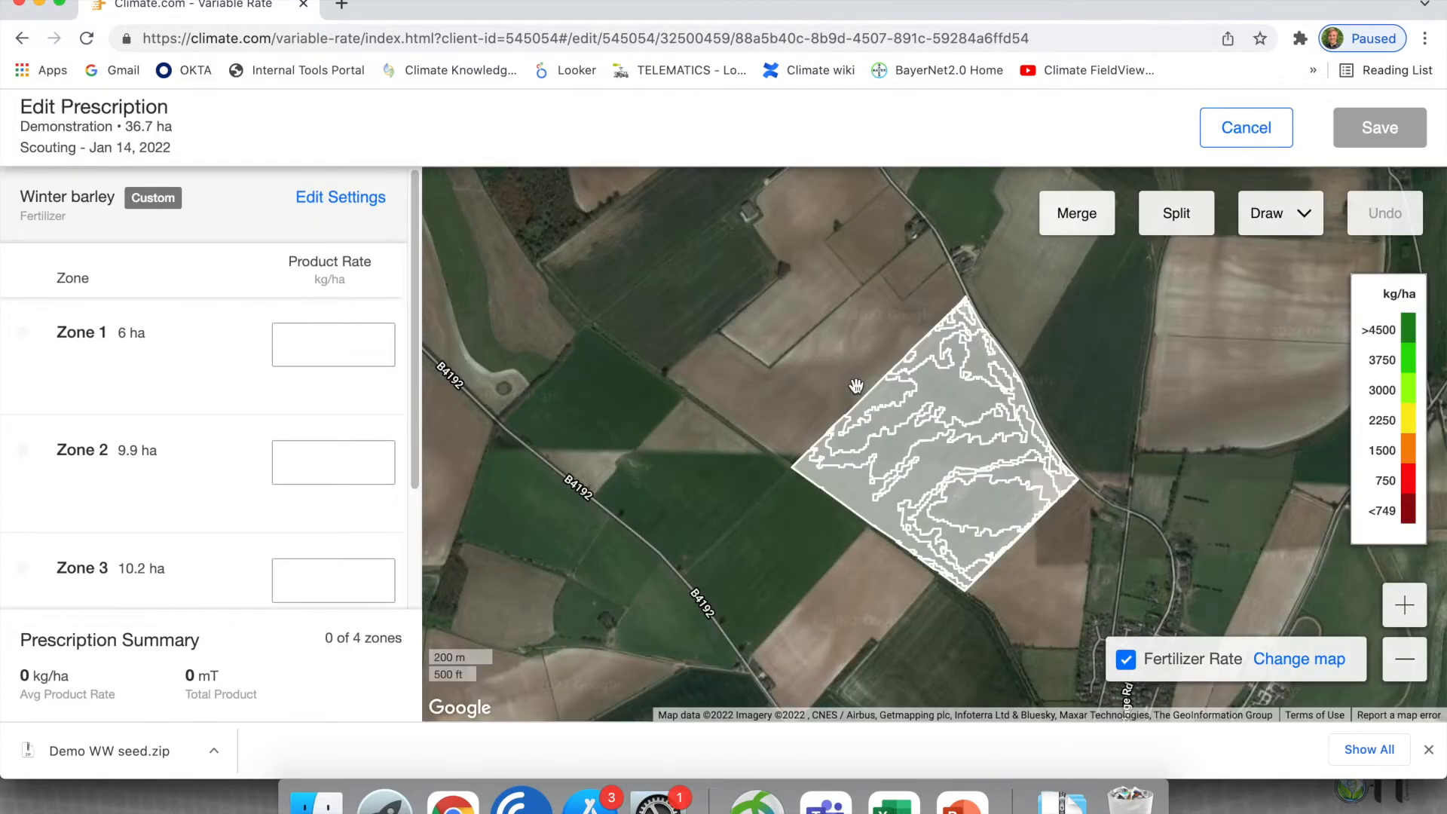
- Highlight Zone 1, Zone 2 and Zone 3 in turn to check where each lies in the field
left_click(146, 370)
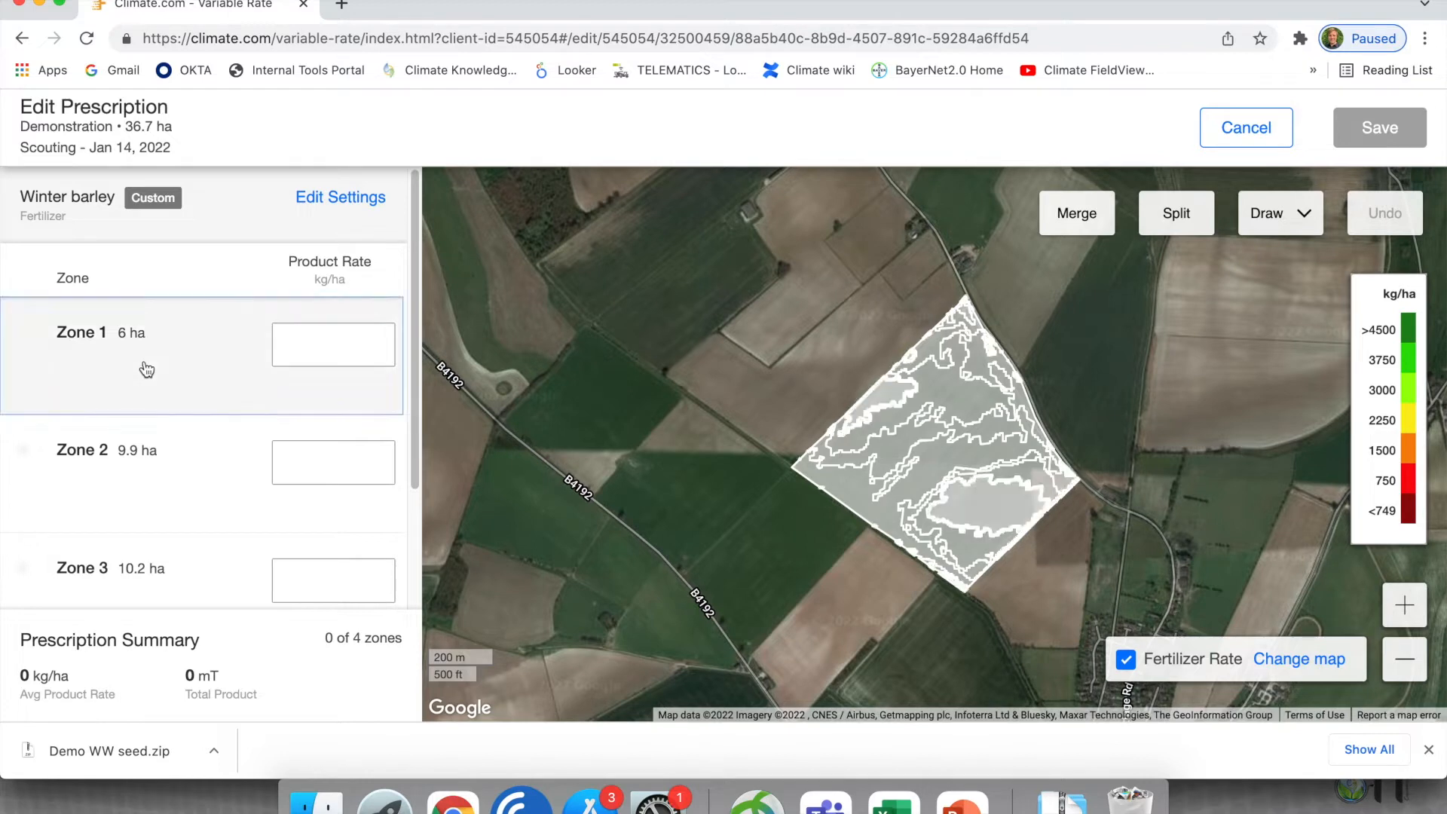
left_click(121, 471)
left_click(147, 584)
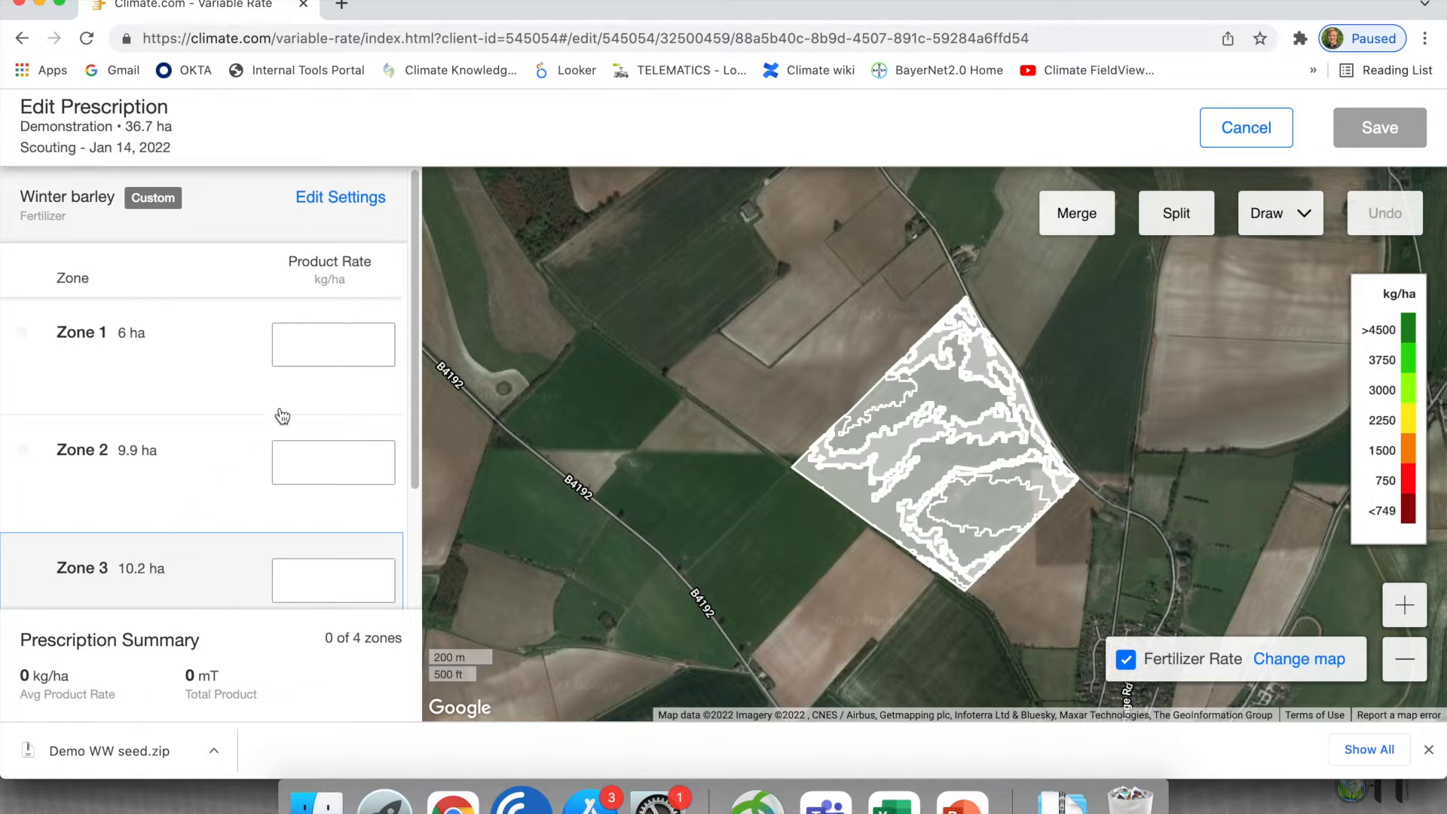
- Display the In Season scouting map from Jan 14, 2022 underneath the prescription zones
left_click(1280, 666)
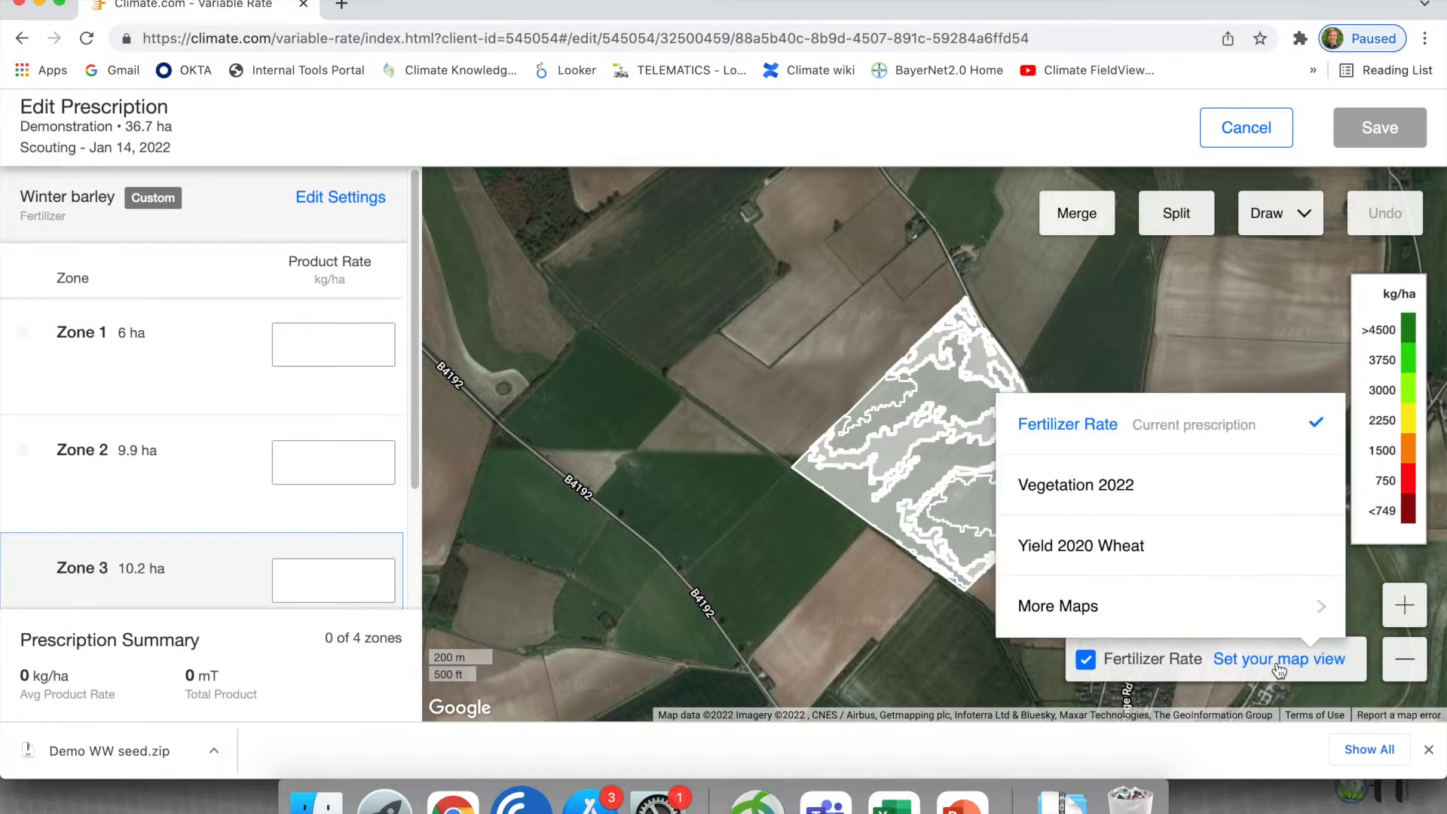
left_click(1039, 608)
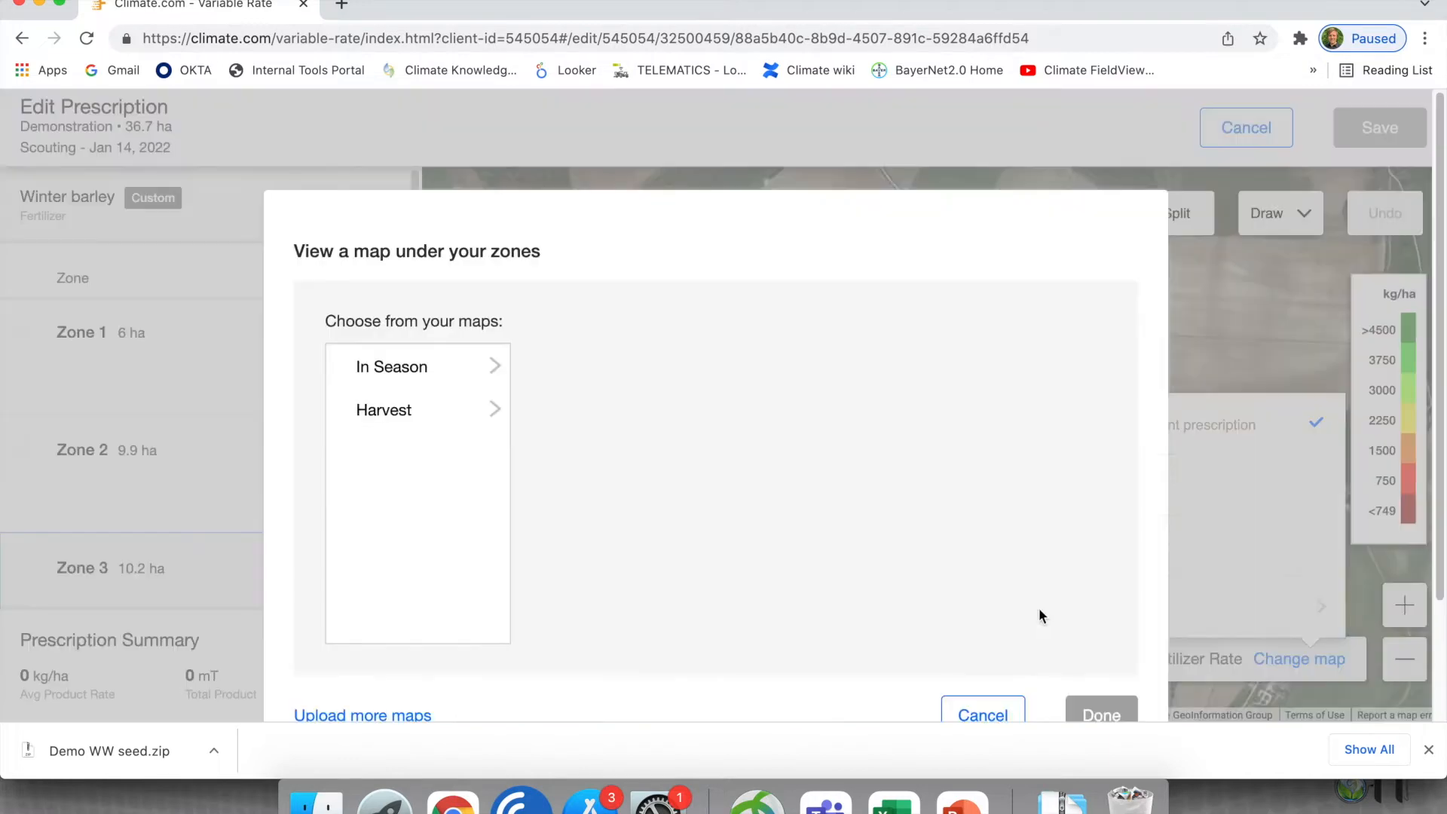
left_click(458, 373)
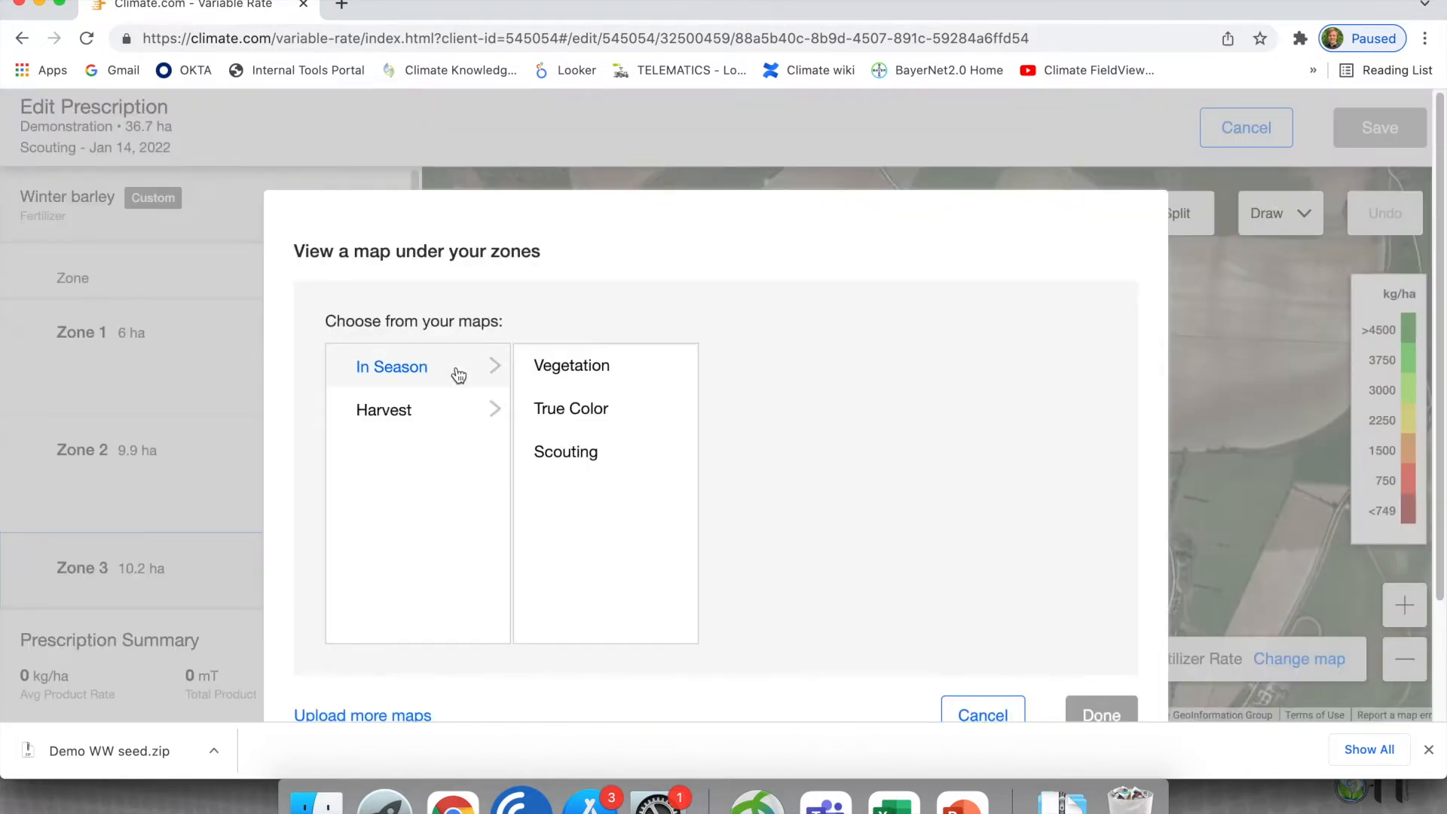
left_click(589, 456)
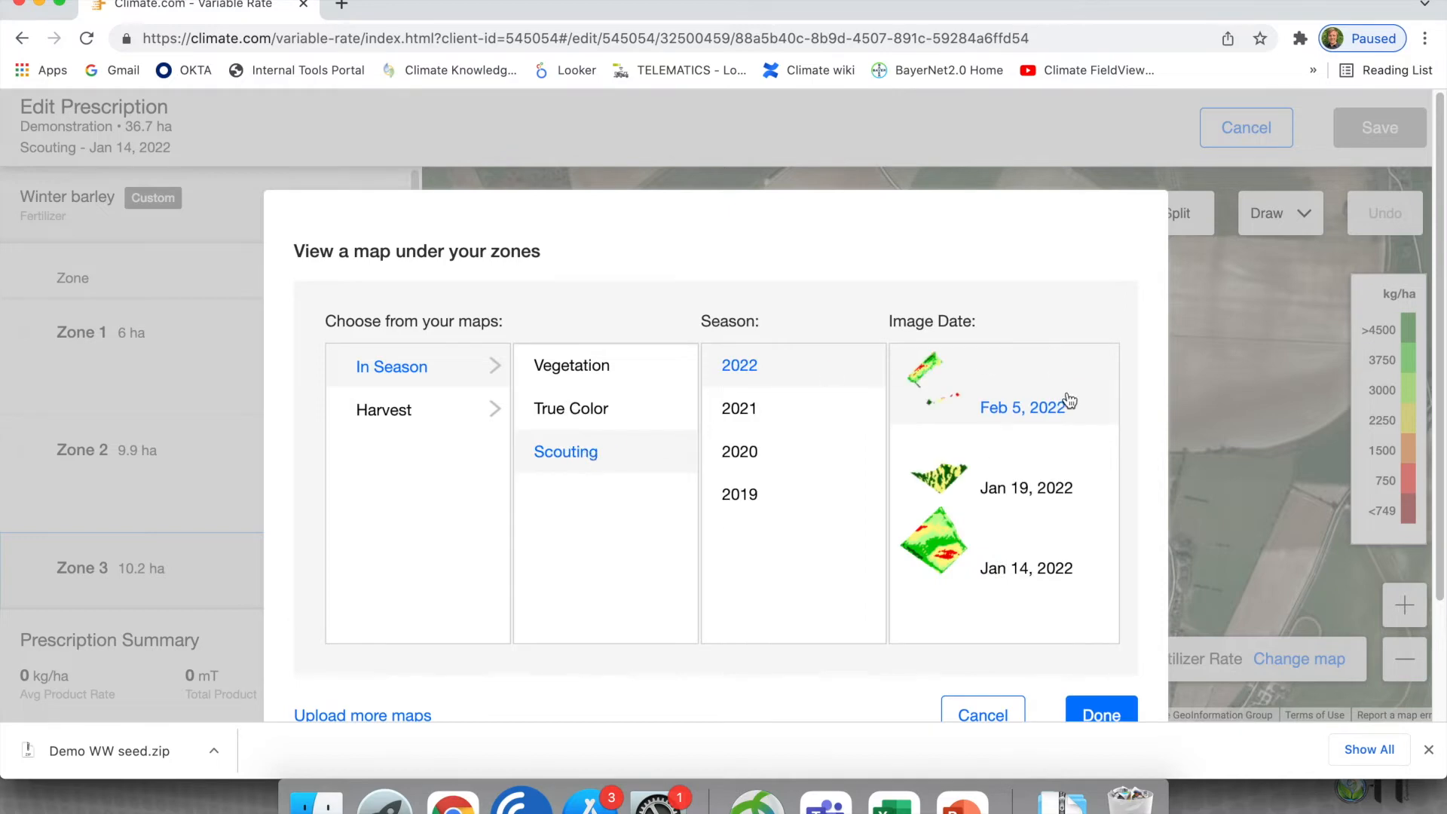
left_click(992, 567)
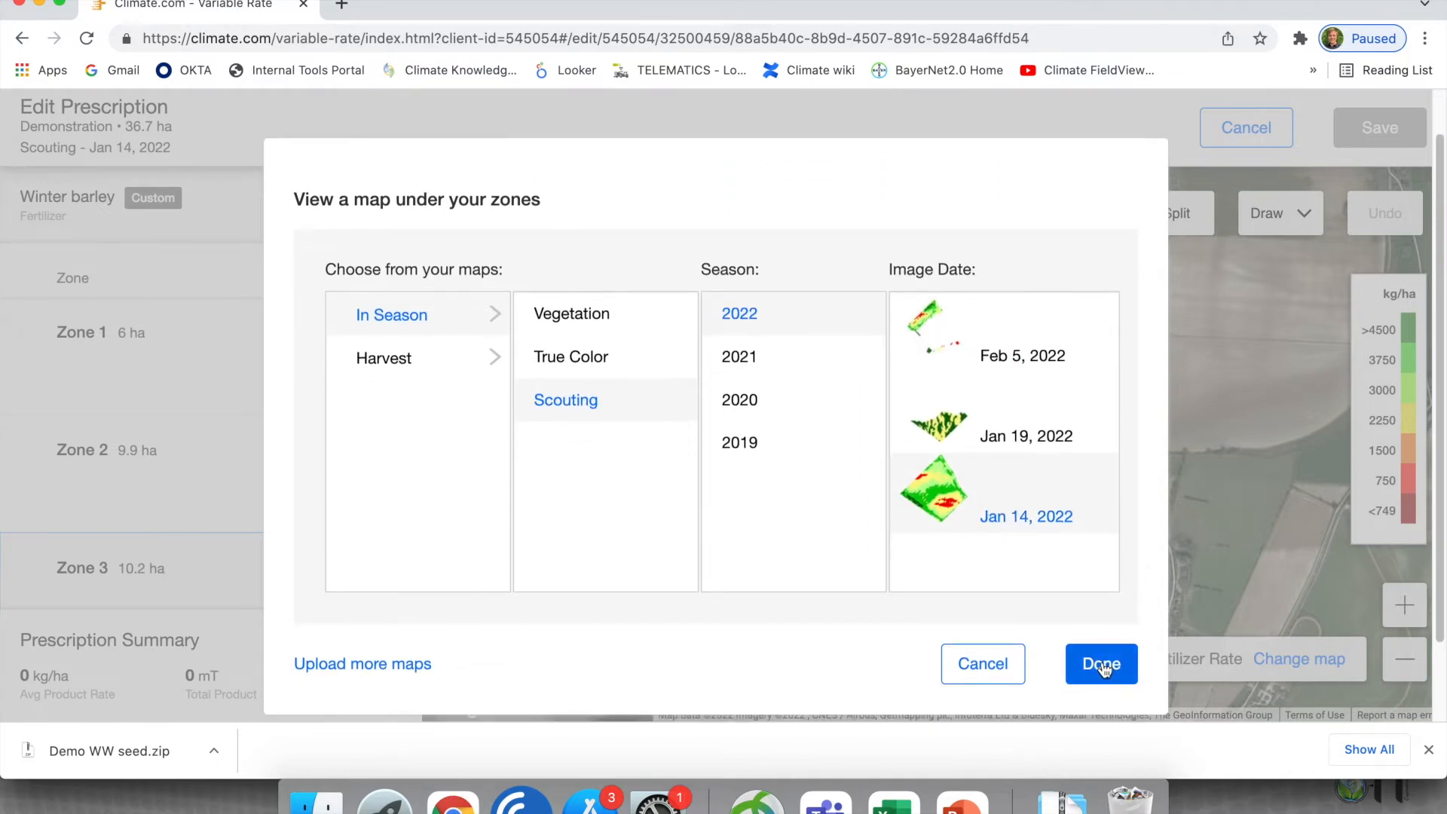
left_click(1102, 666)
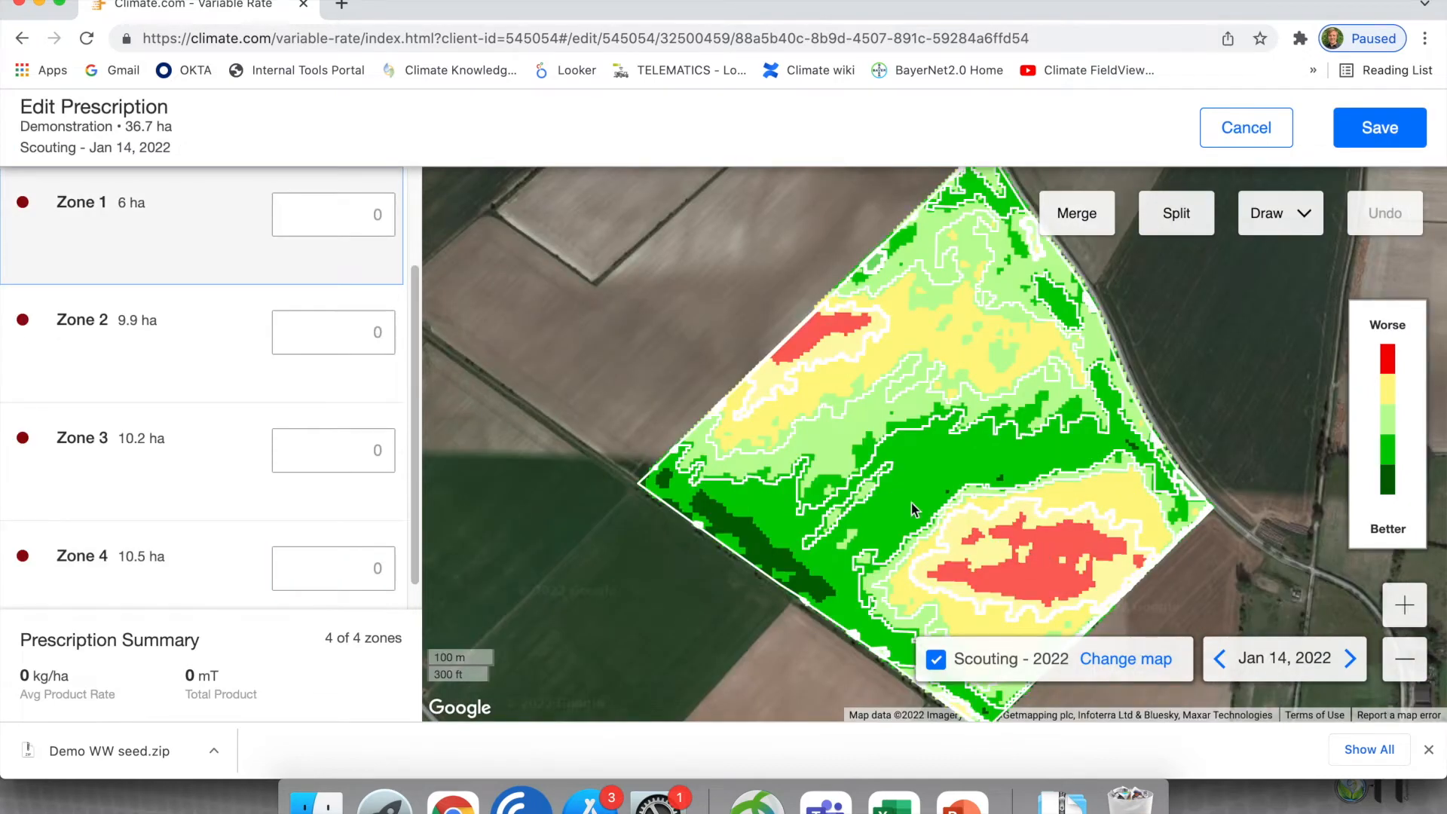
- Set the product rates to 120 kg/ha for Zone 1, 100 for Zone 4, 80 for Zone 3 and 60 for Zone 2
left_click(360, 226)
type("120")
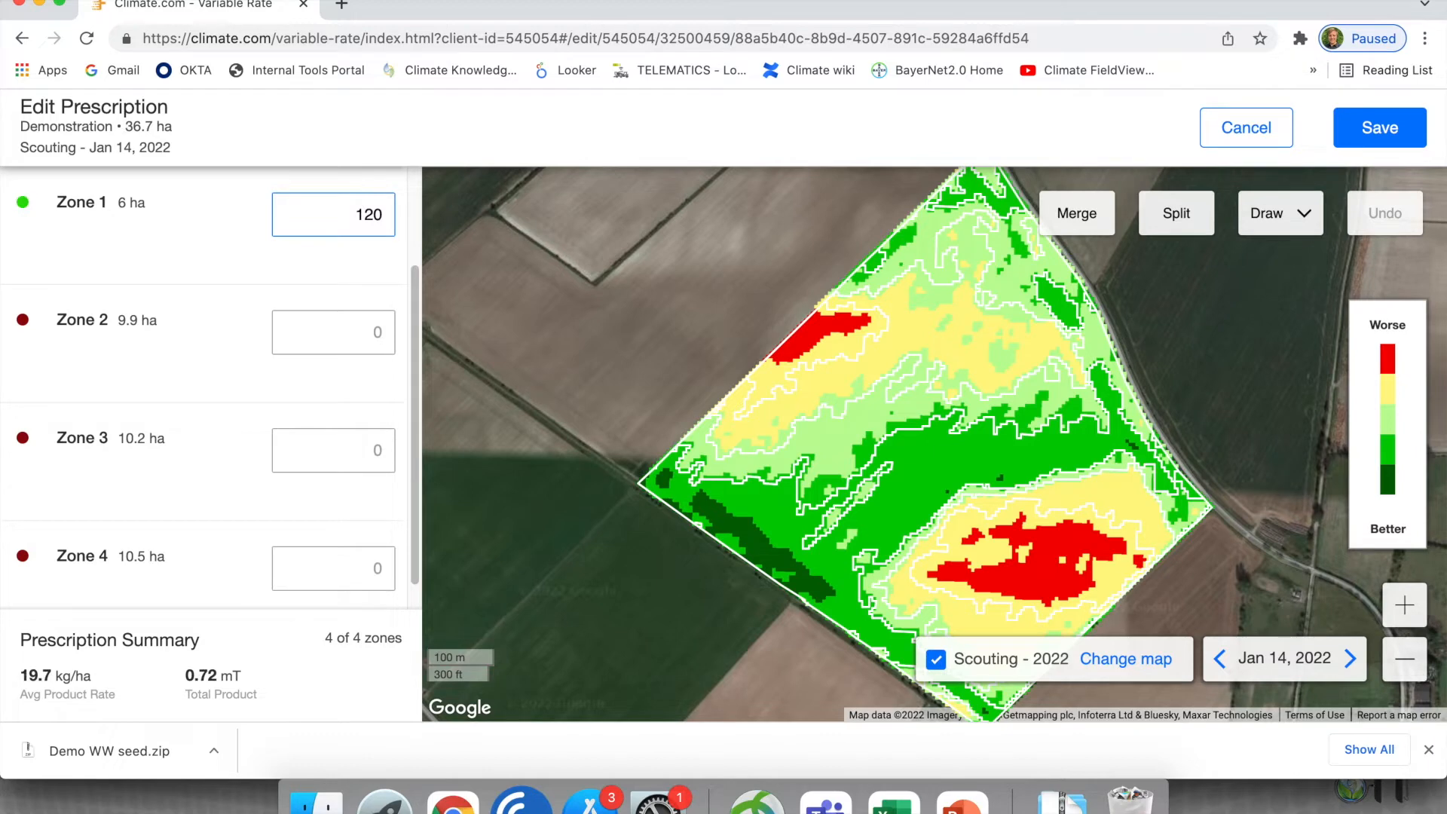
left_click(355, 536)
type("100")
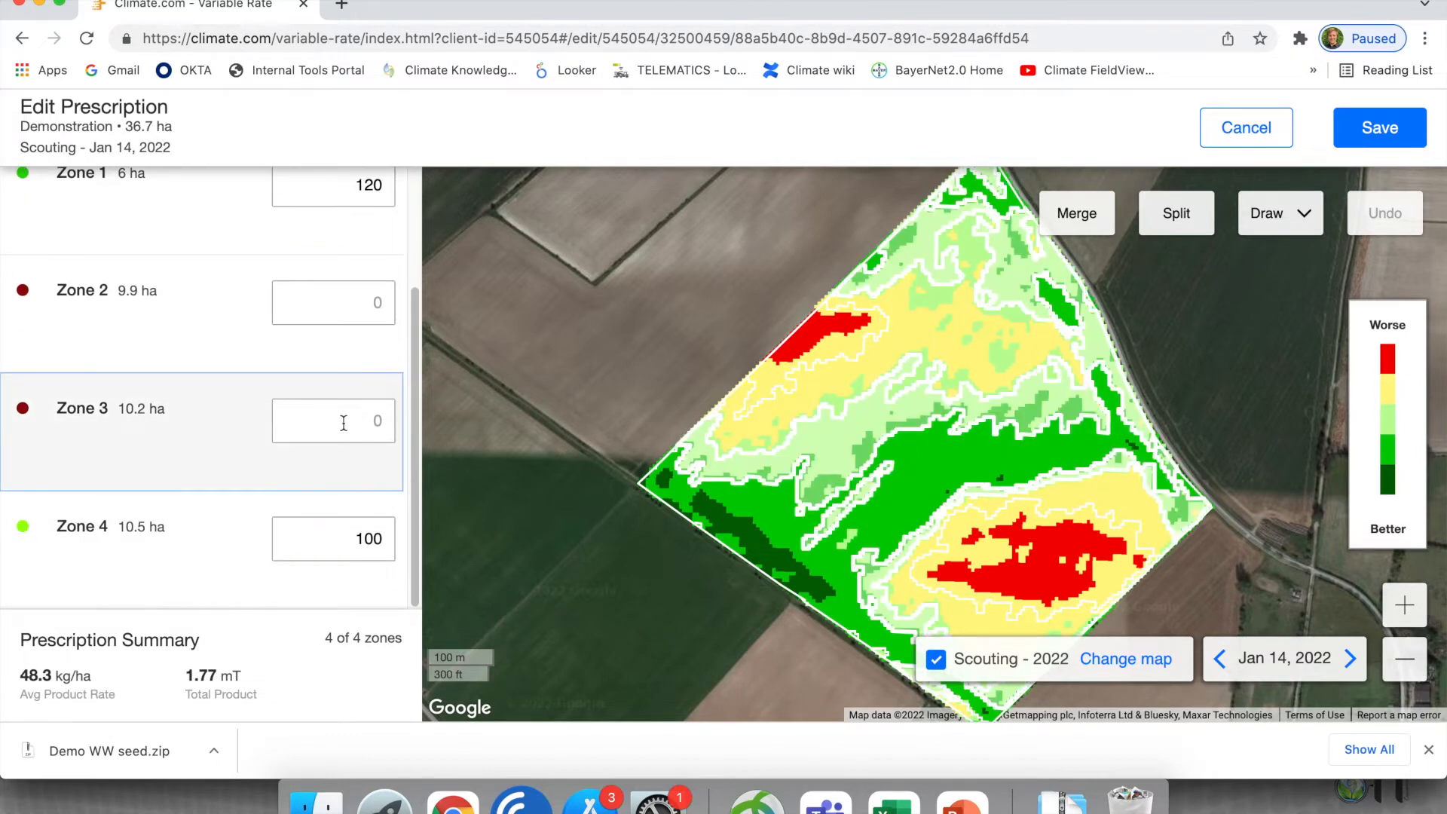
left_click(344, 422)
type("80")
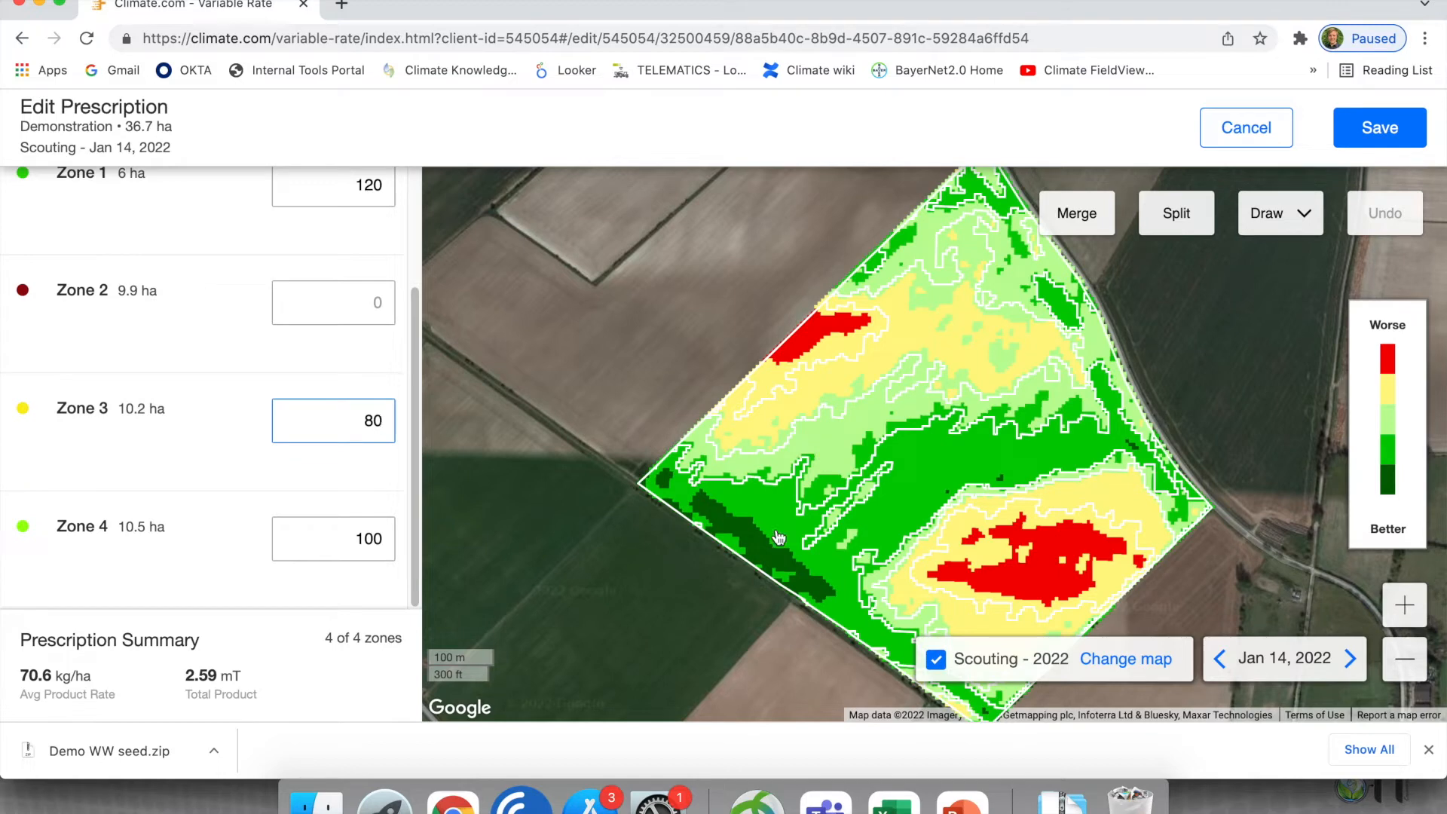
left_click(362, 301)
type("60")
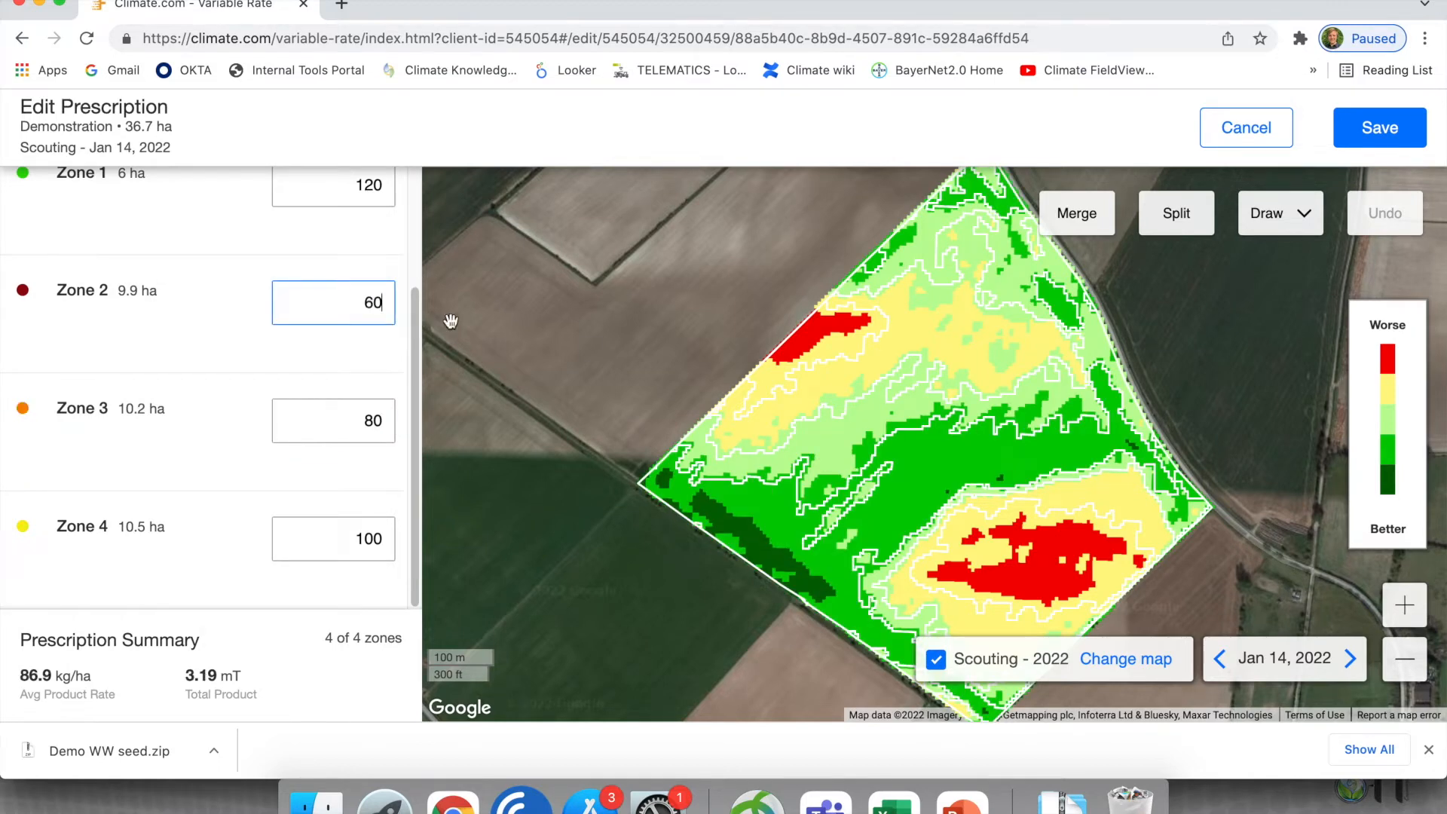
- Switch the map view back to the current prescription's Fertilizer Rate
scroll(381, 346, "up", 3)
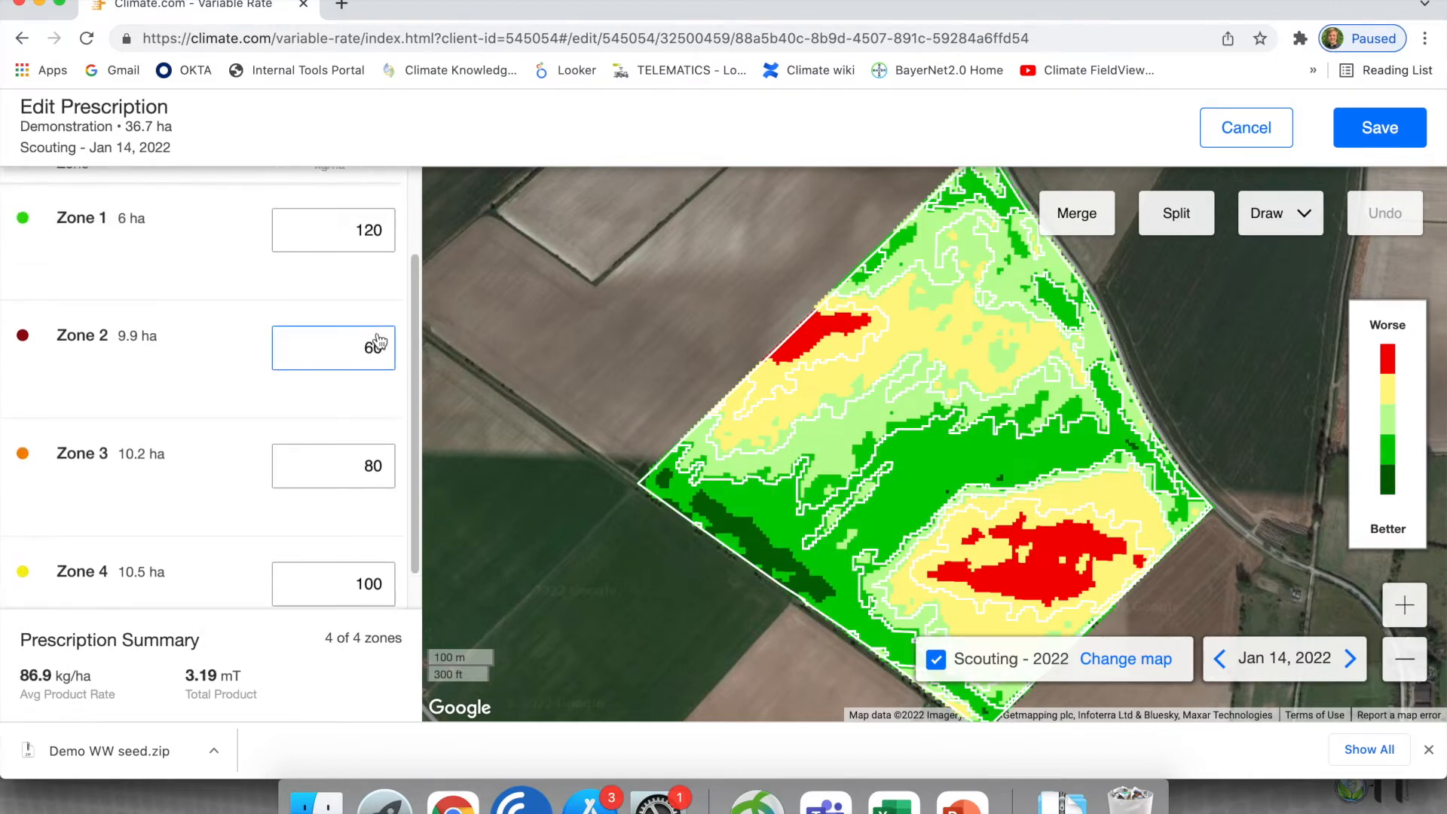
left_click(1136, 663)
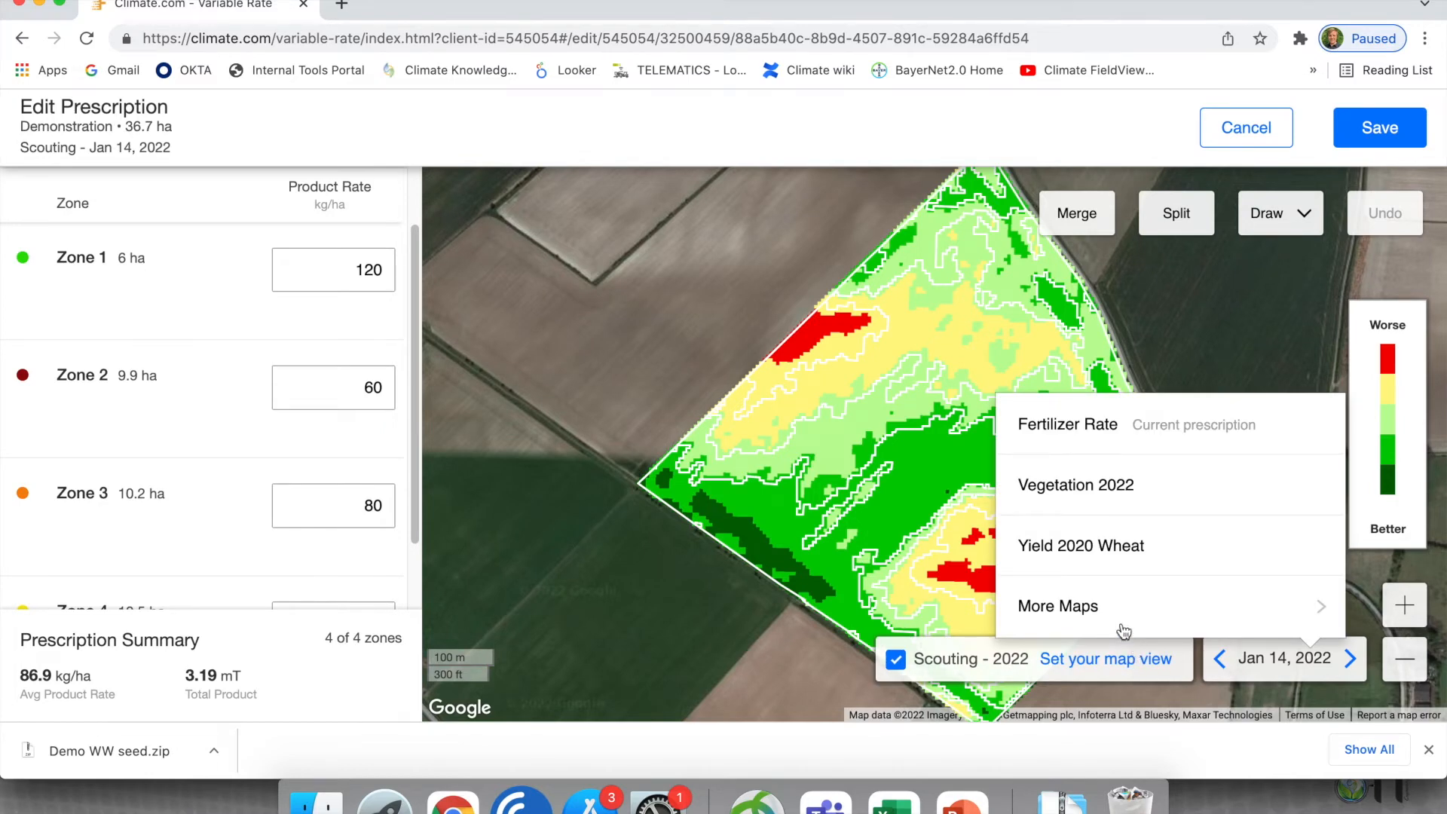
left_click(1090, 436)
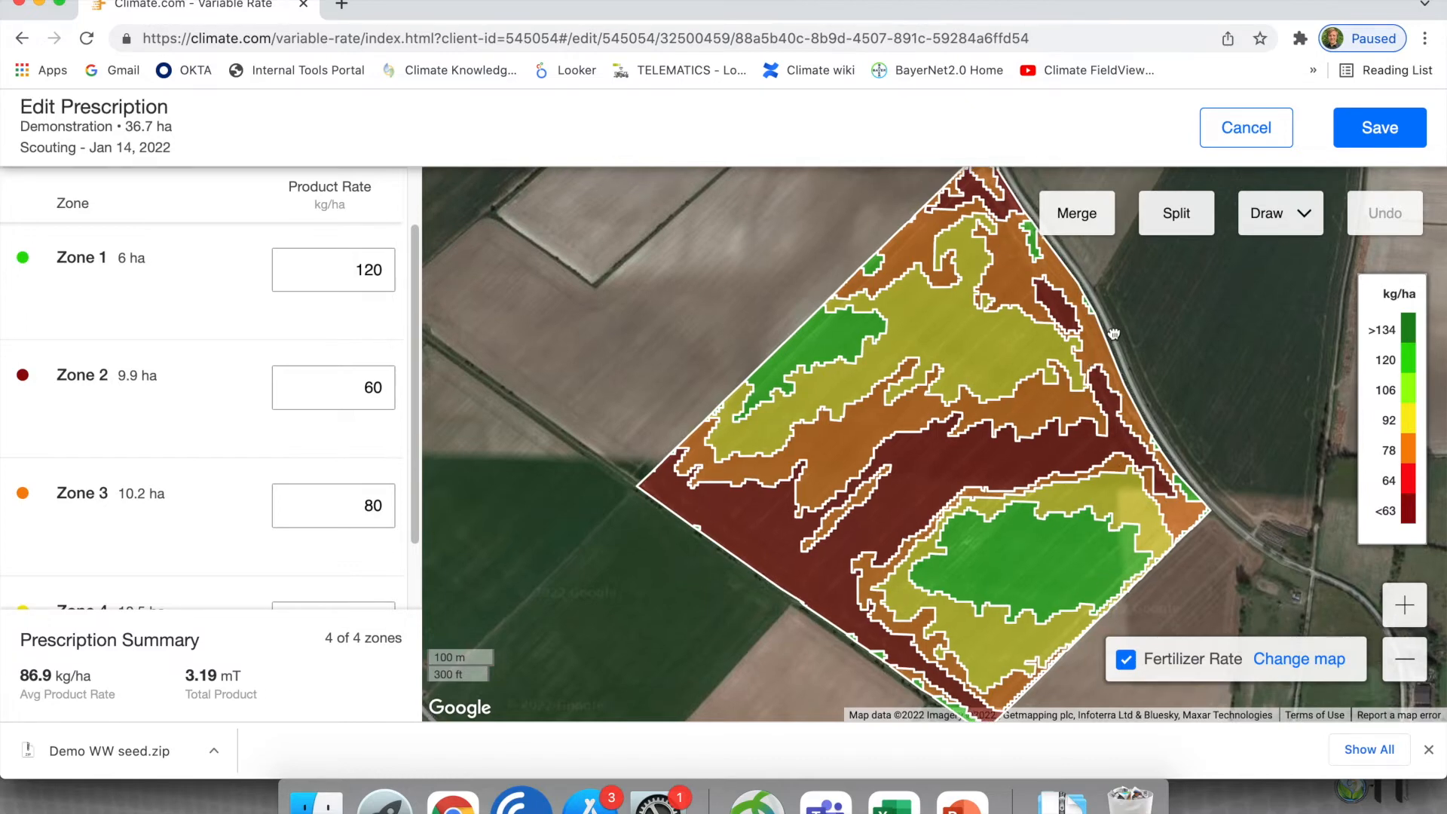
- Highlight Zones 4, 3 and 1 on the rate map to check which areas each rate covers
left_click(1111, 212)
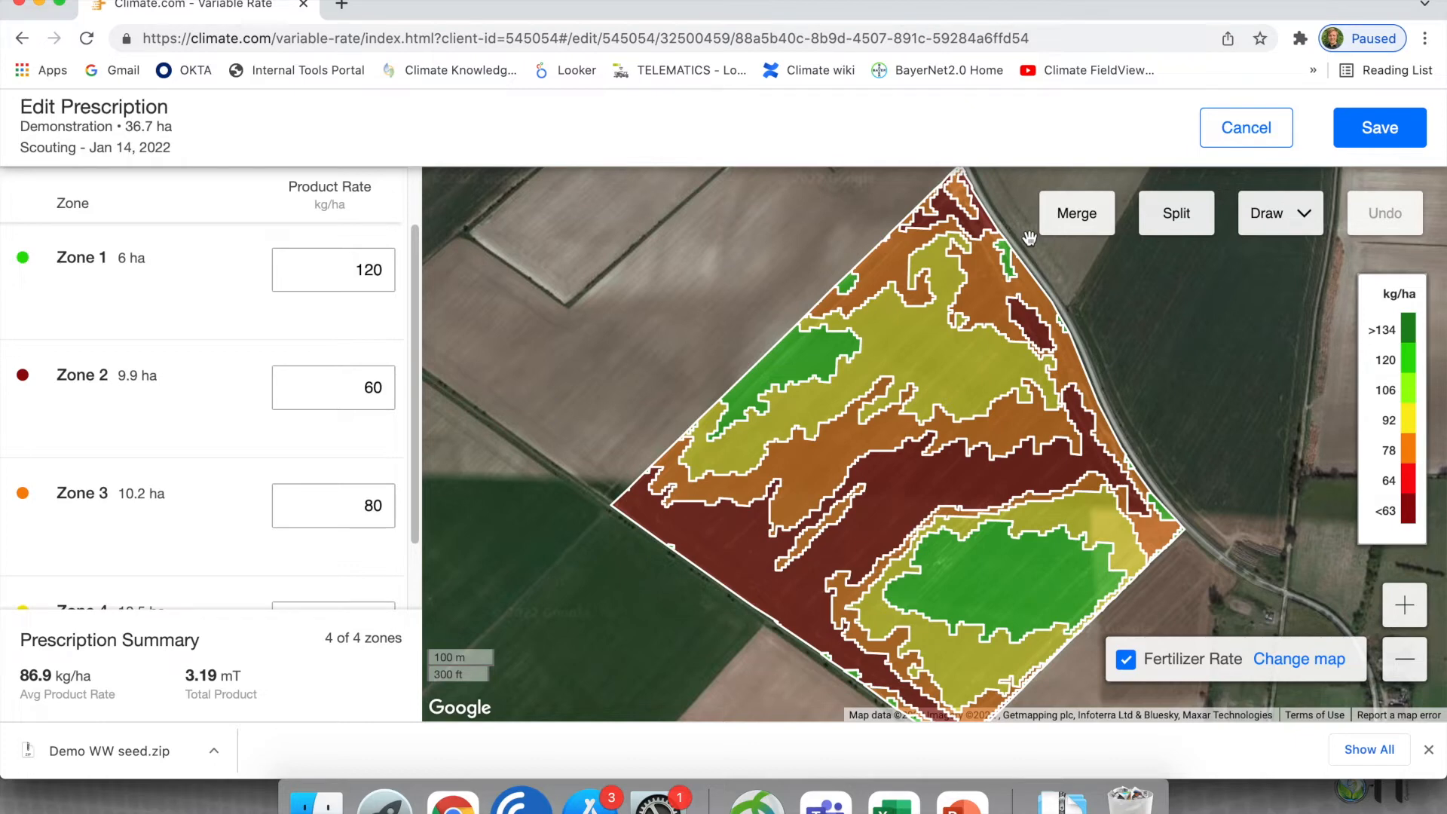
left_click(889, 357)
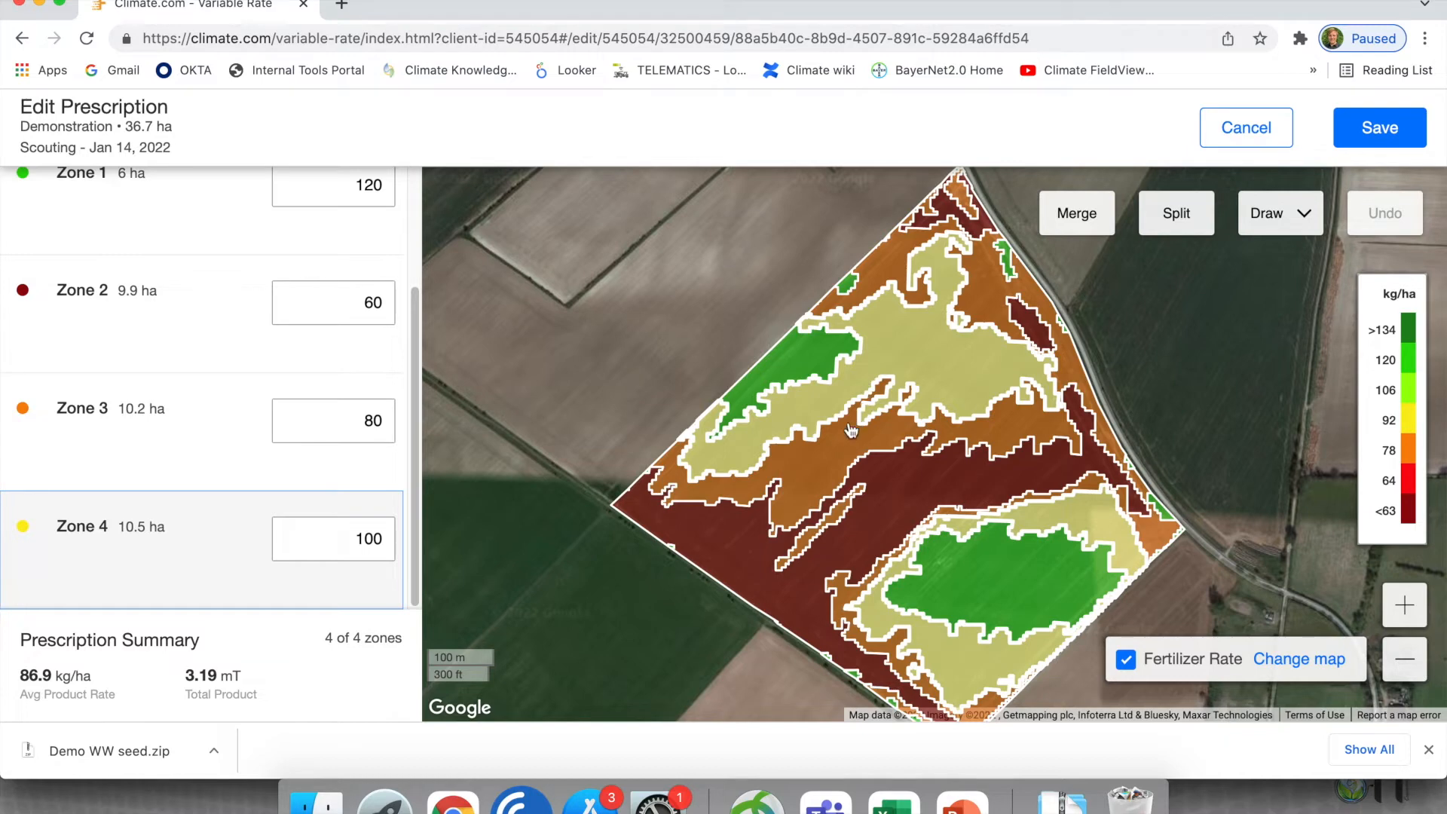
left_click(833, 442)
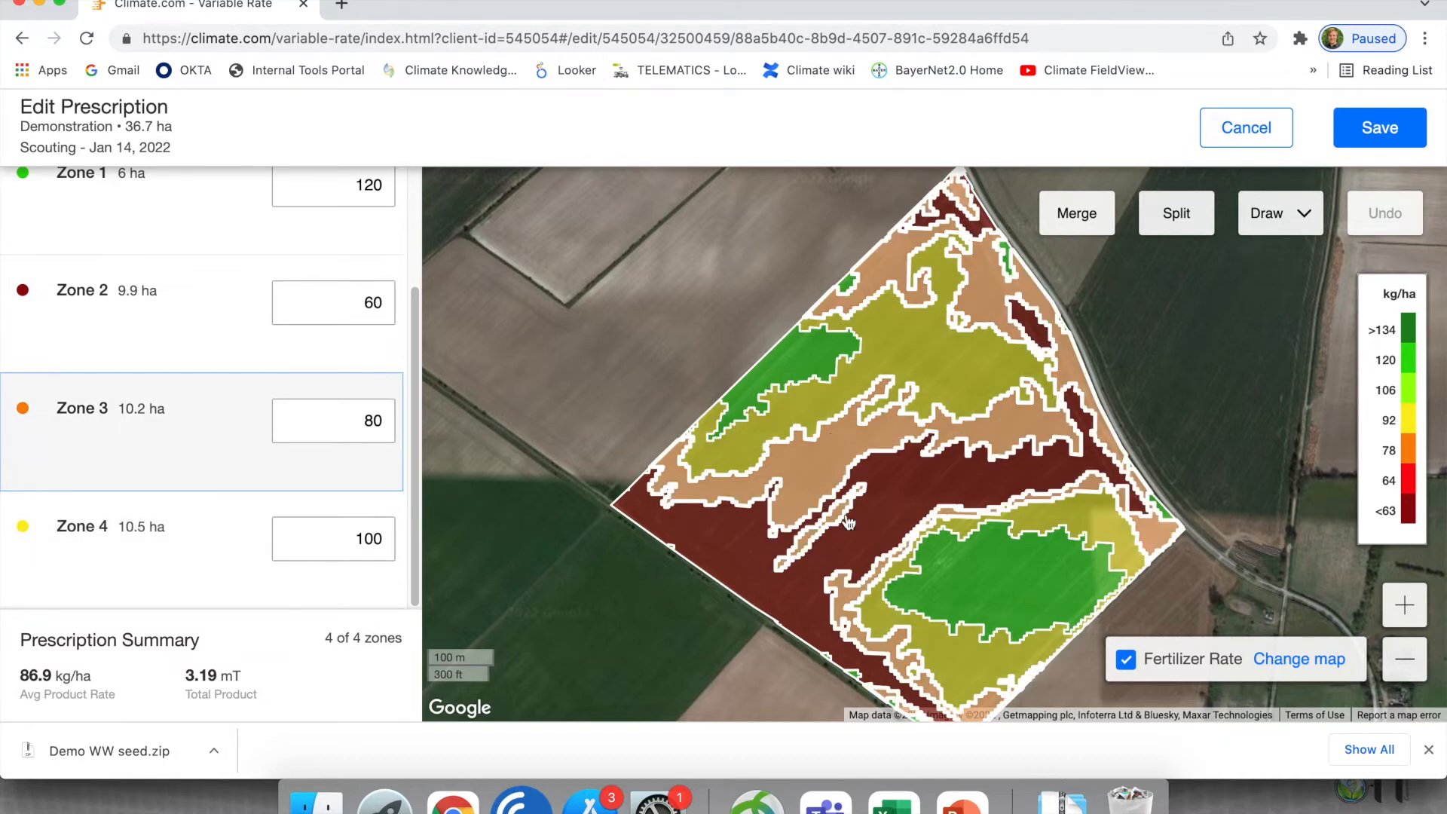
left_click(992, 583)
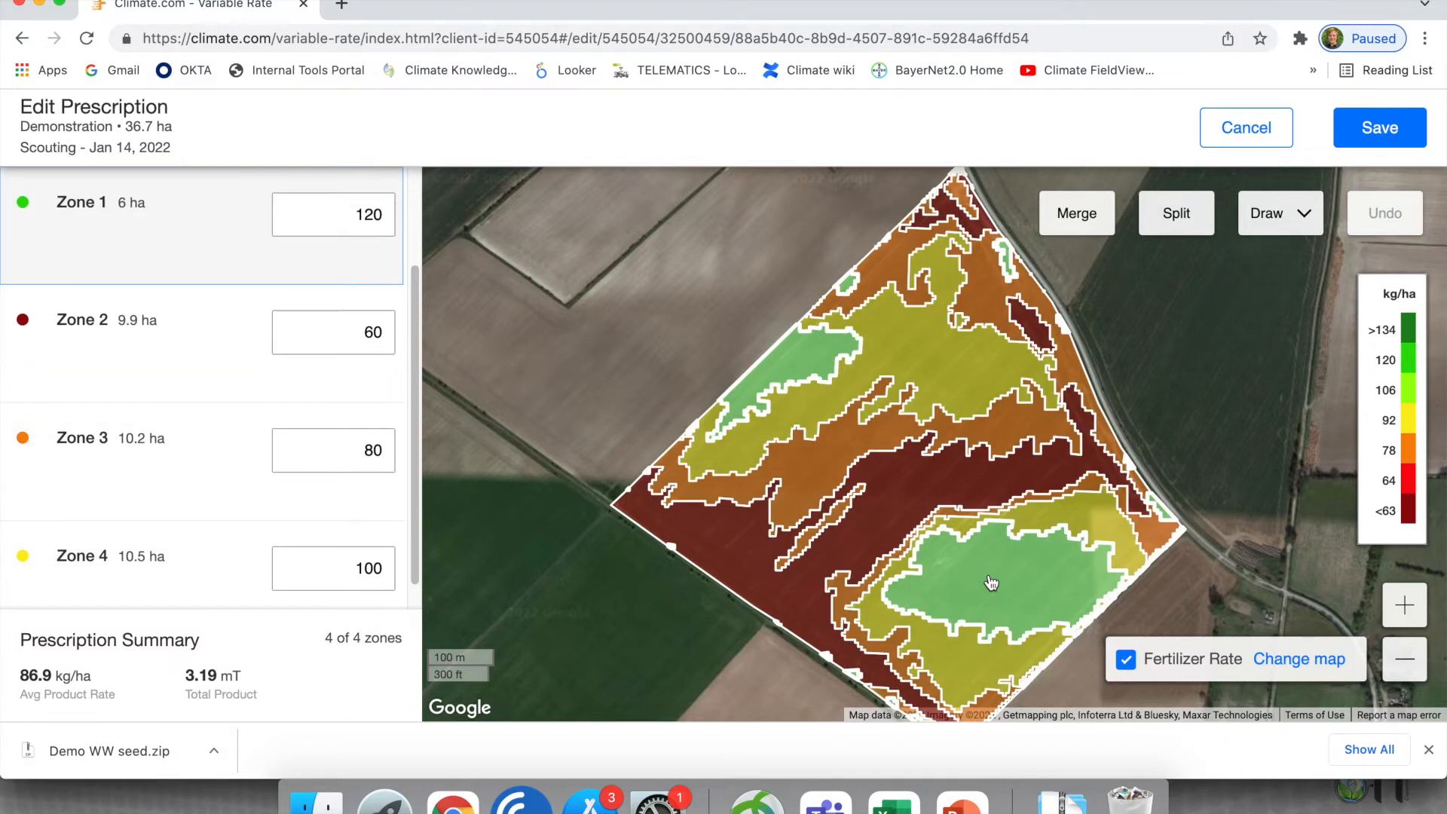
left_click(1015, 427)
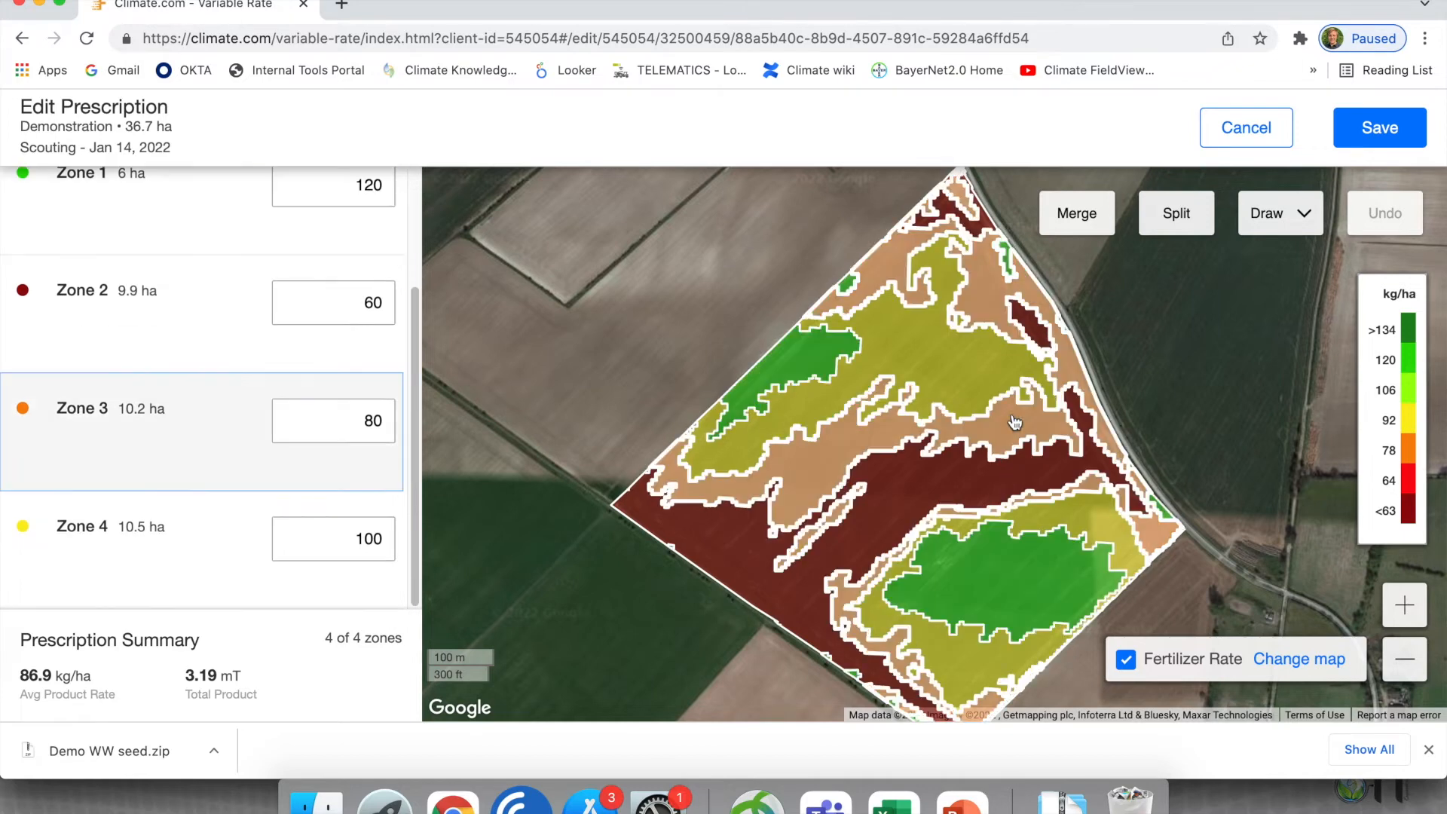
- Split Zone 3, the 80 kg/ha zone, into its separate areas and save the split
left_click(1204, 210)
left_click(1204, 210)
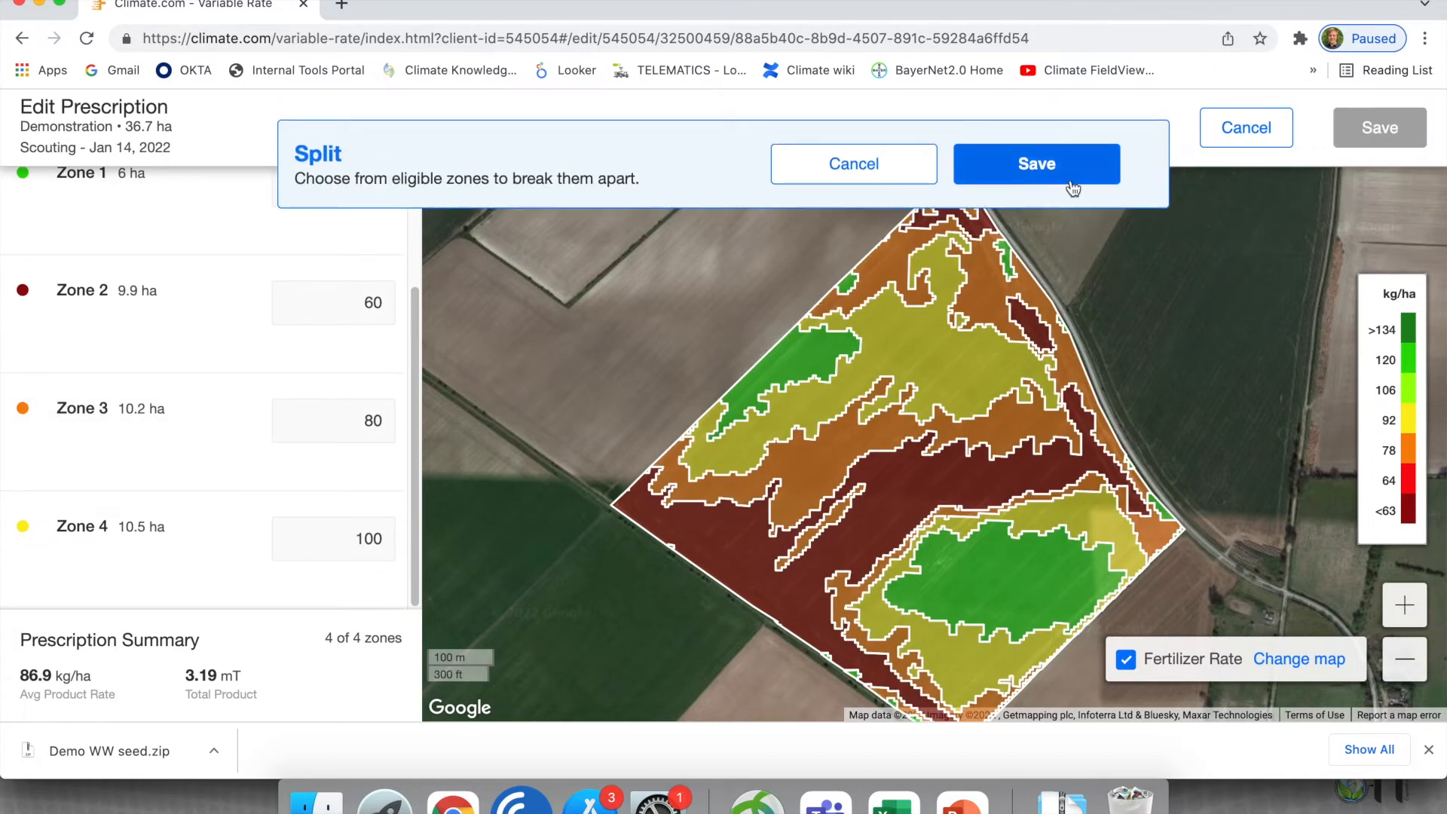
left_click(1009, 427)
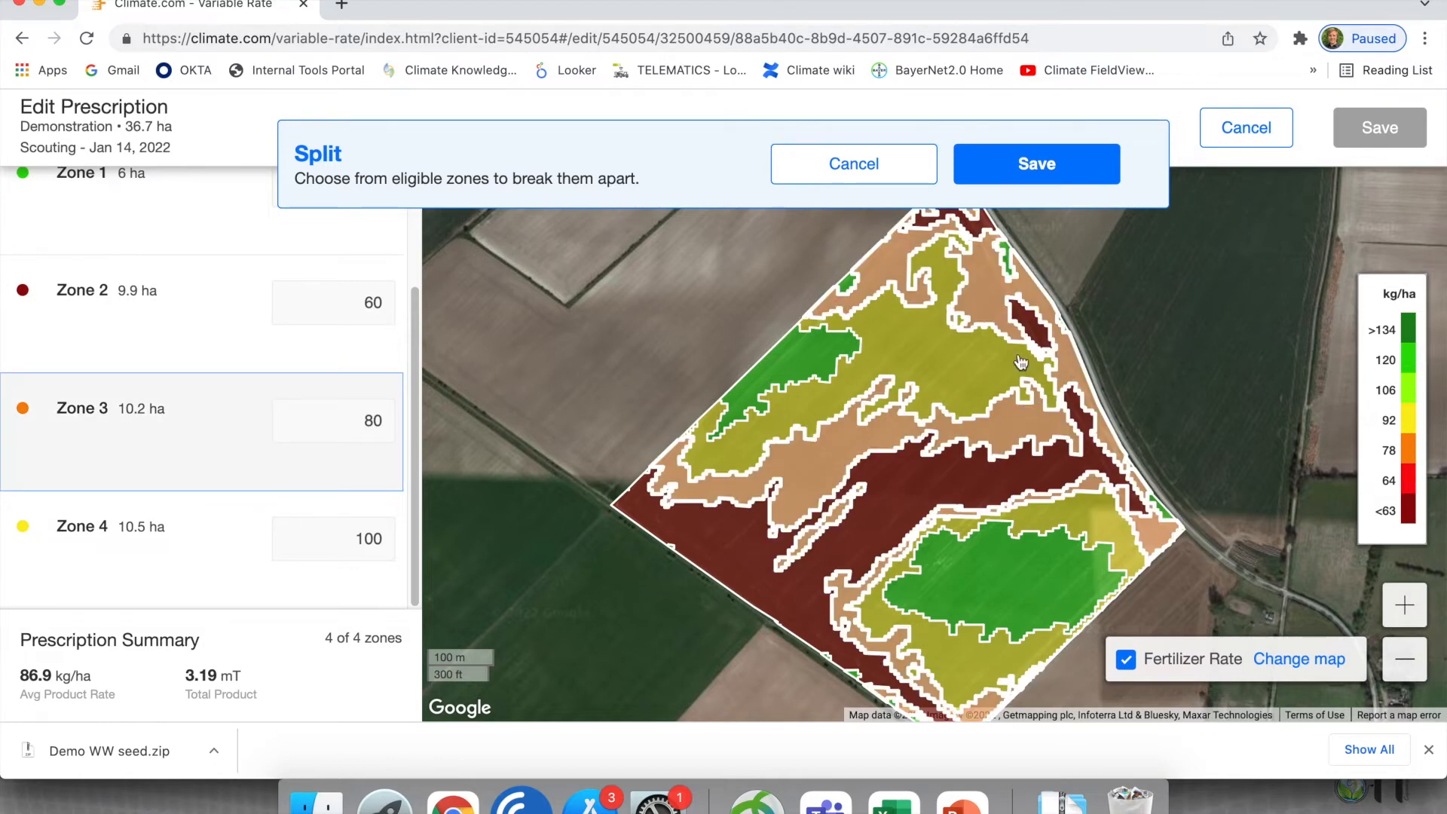
left_click(992, 484)
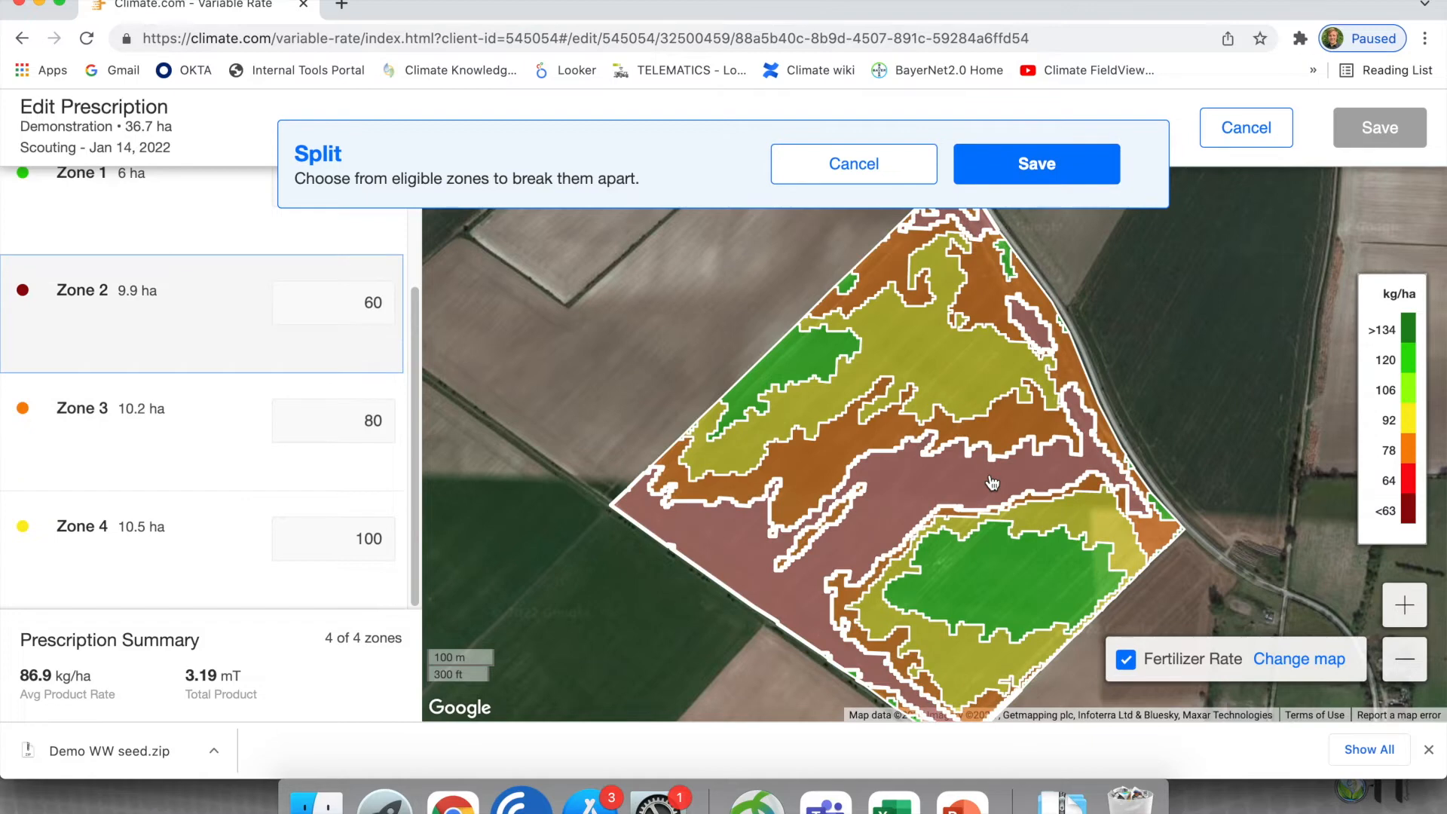
left_click(1006, 439)
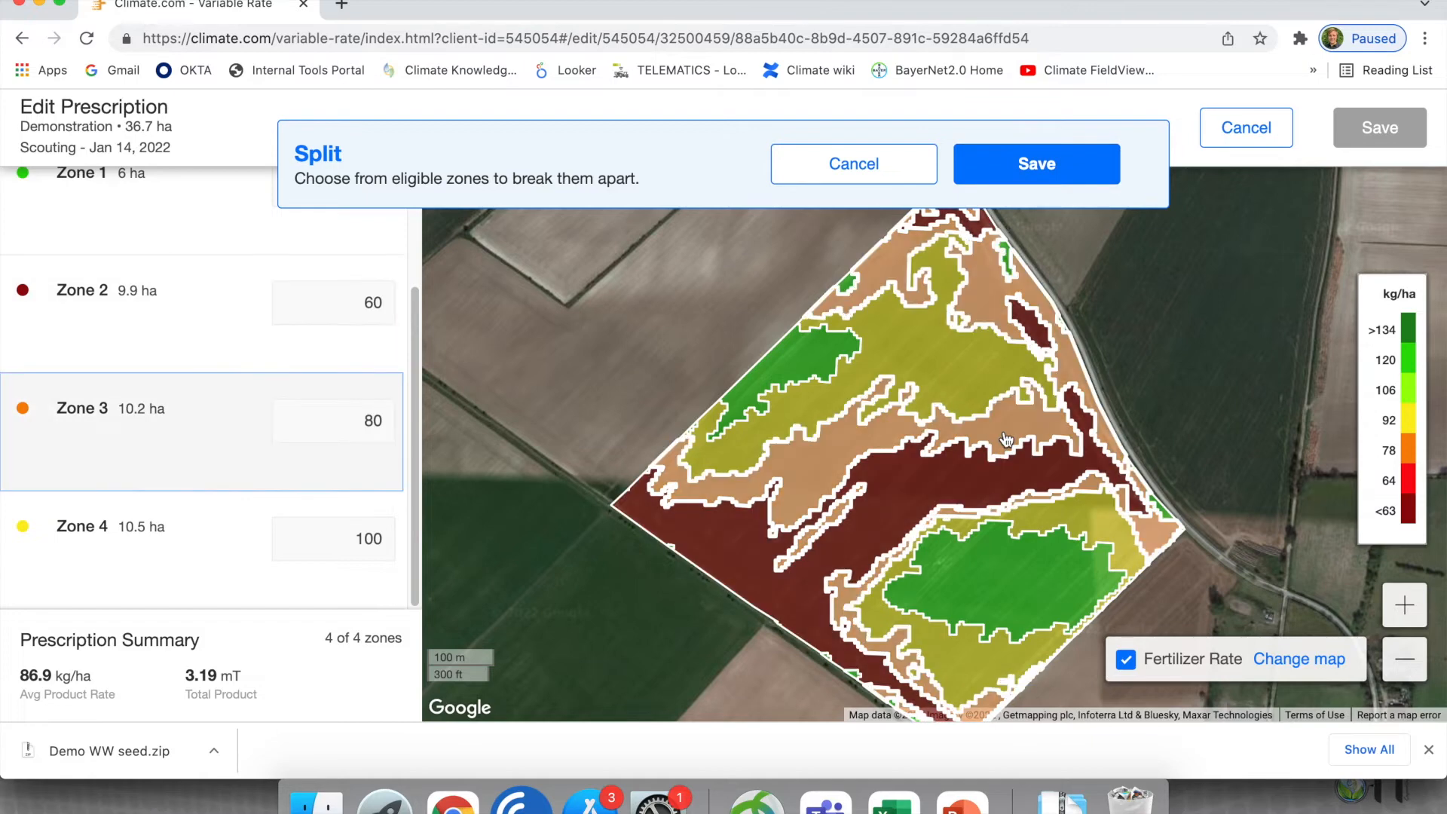
left_click(1027, 167)
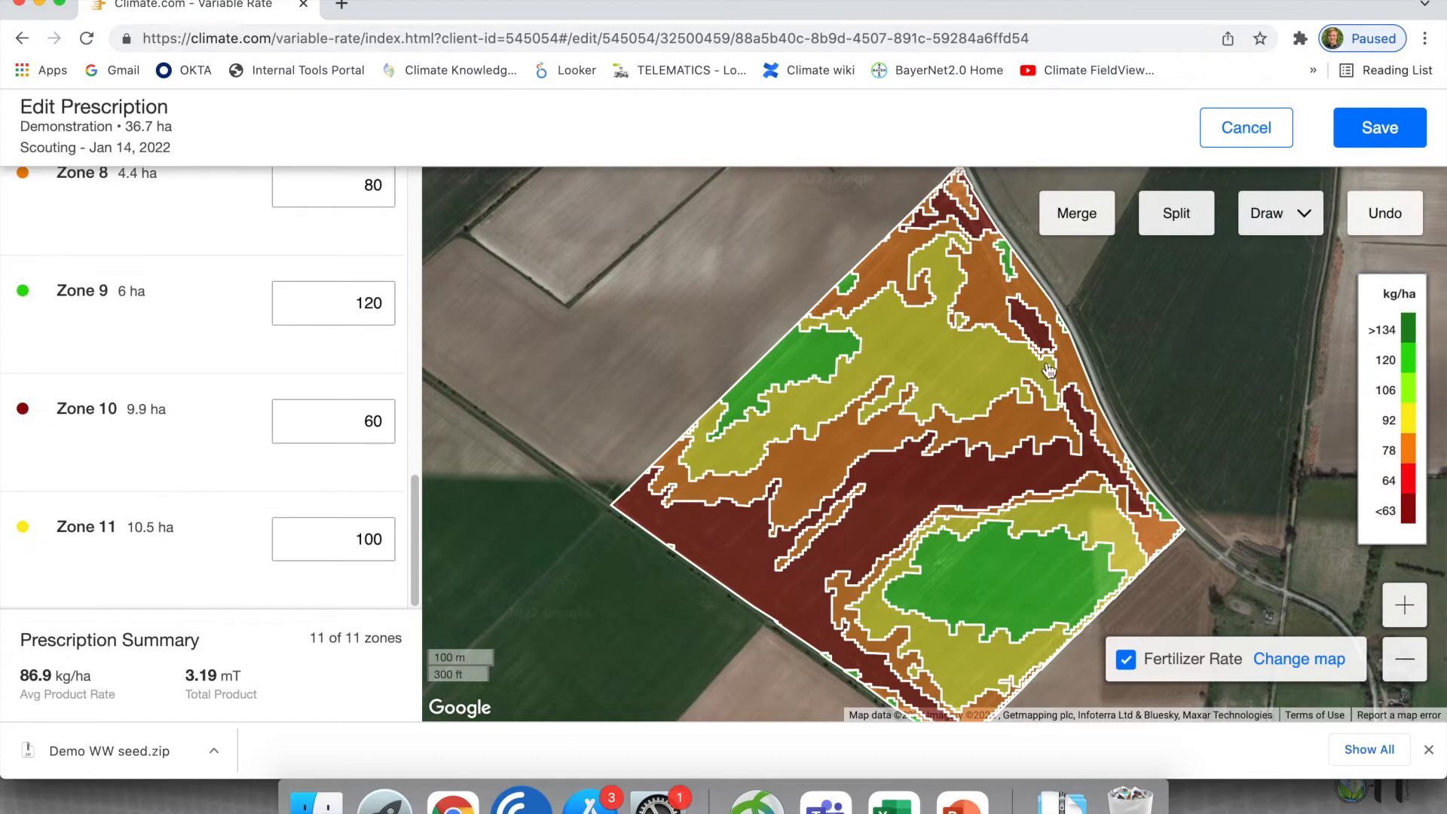
- Highlight several of the separated 80 kg/ha areas in turn to check that each is an individual zone
left_click(999, 284)
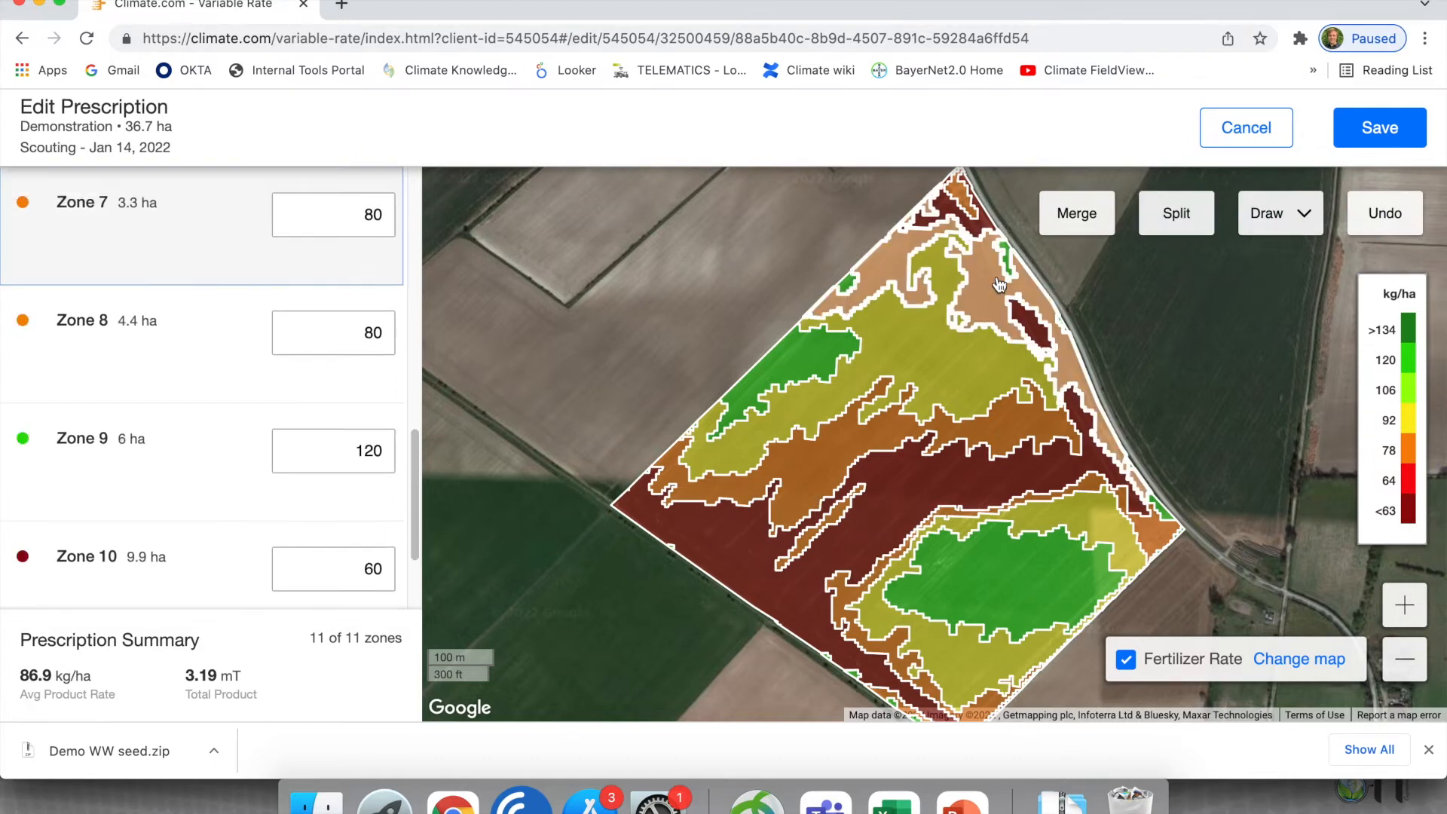
left_click(1002, 439)
left_click(830, 528)
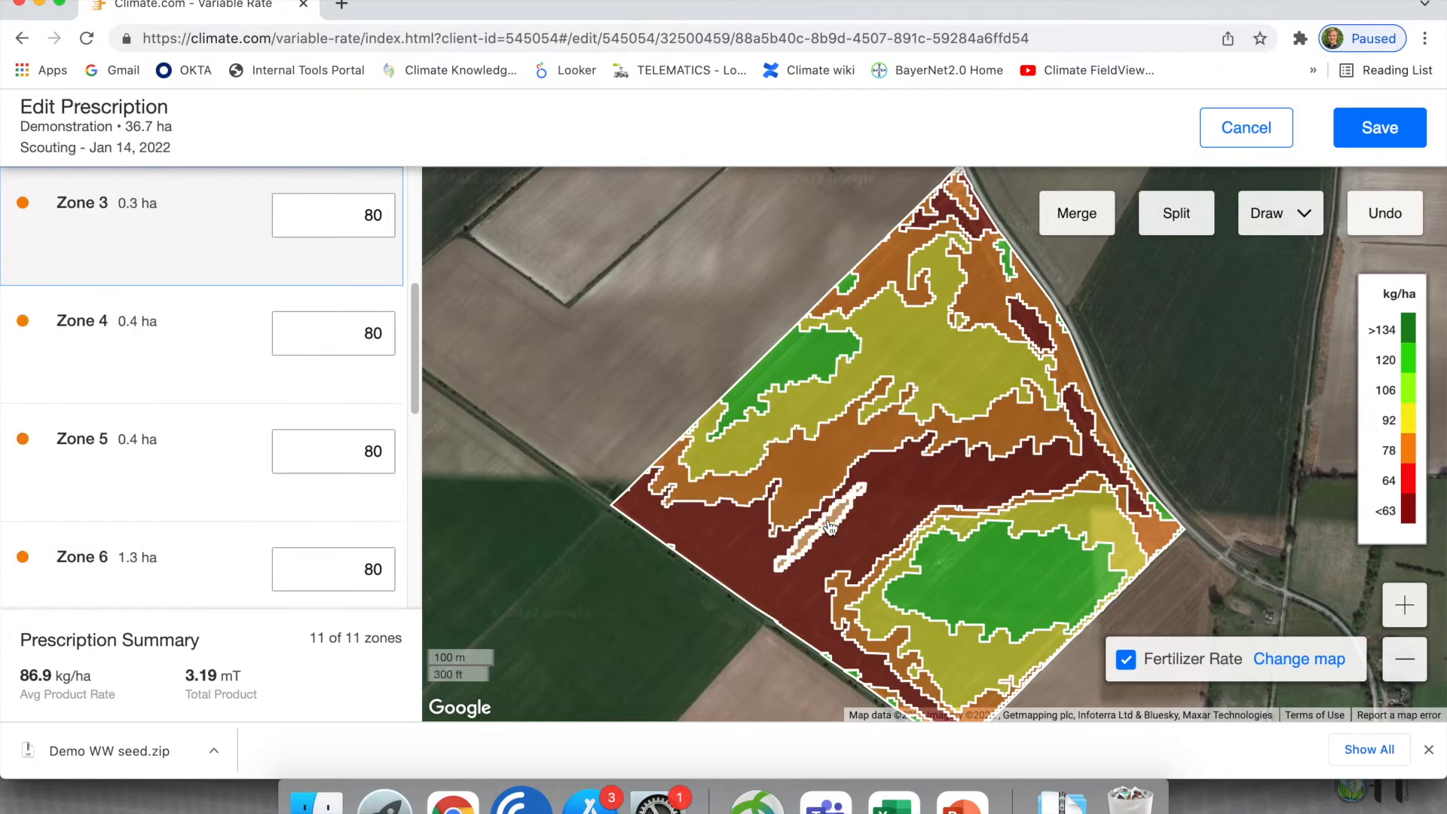
left_click(853, 603)
- Split the 60 kg/ha zone into its separate areas and check the small zones at the field's northern tip
left_click(1167, 225)
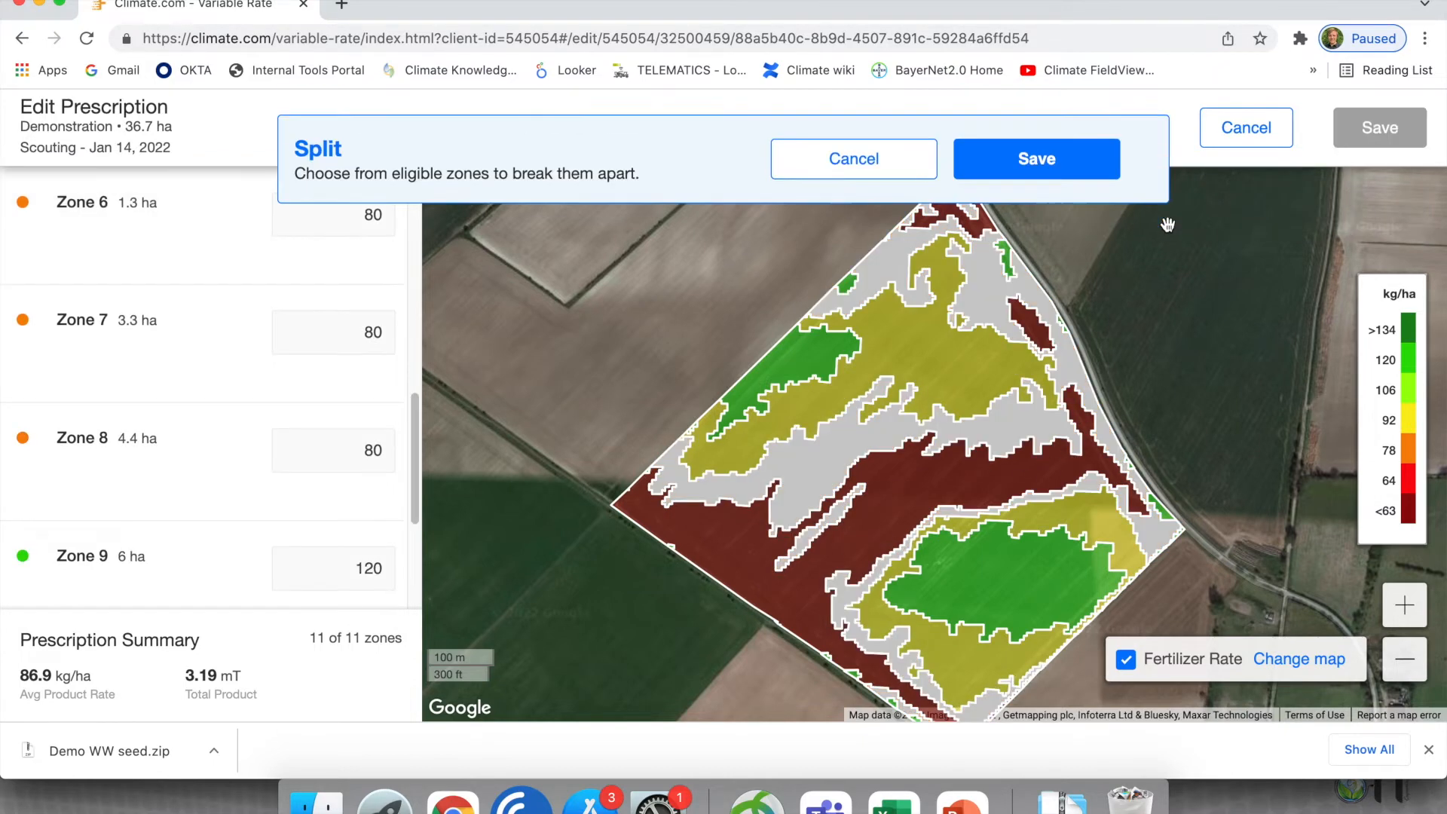
left_click(1067, 171)
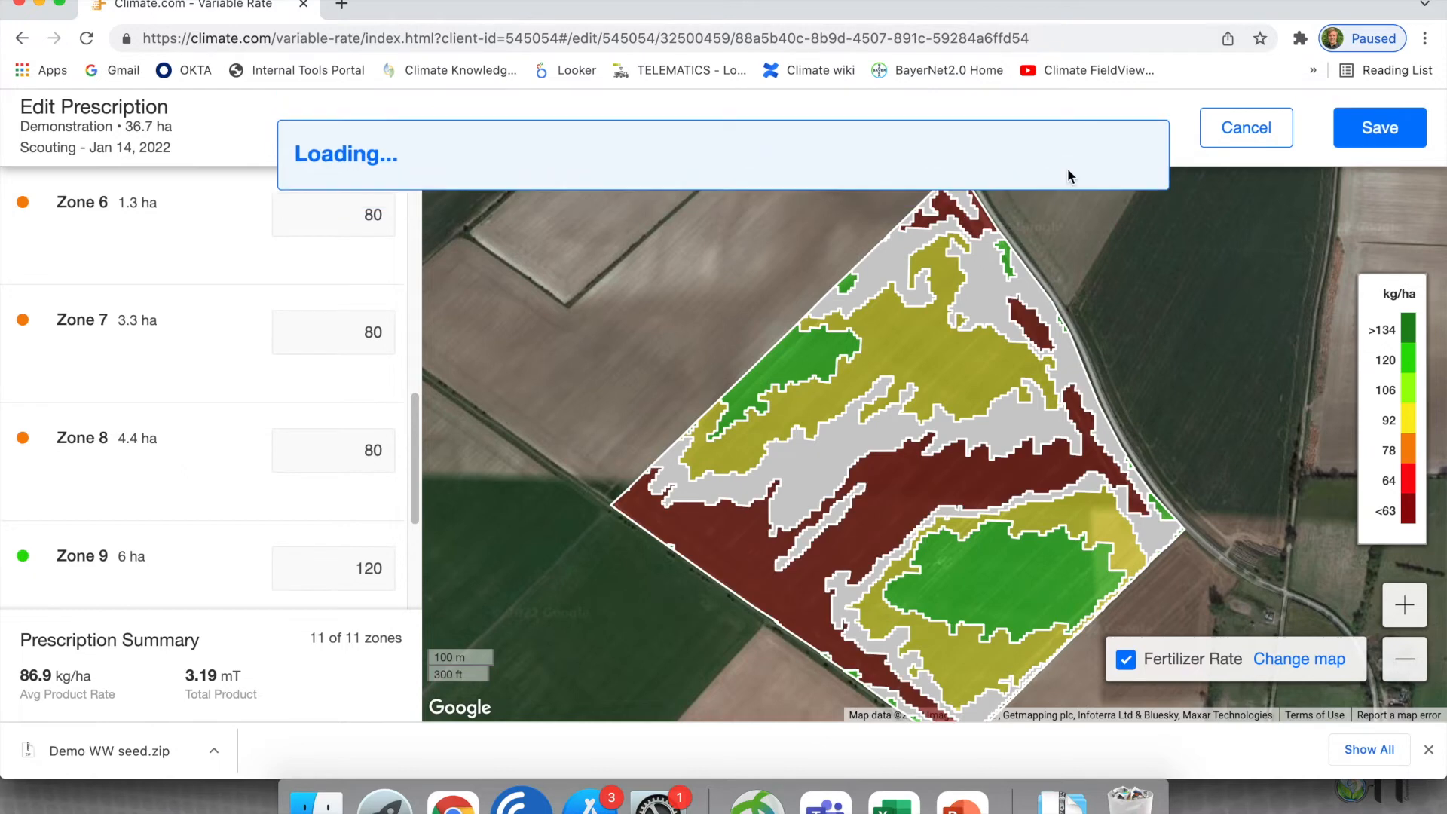
double_click(970, 218)
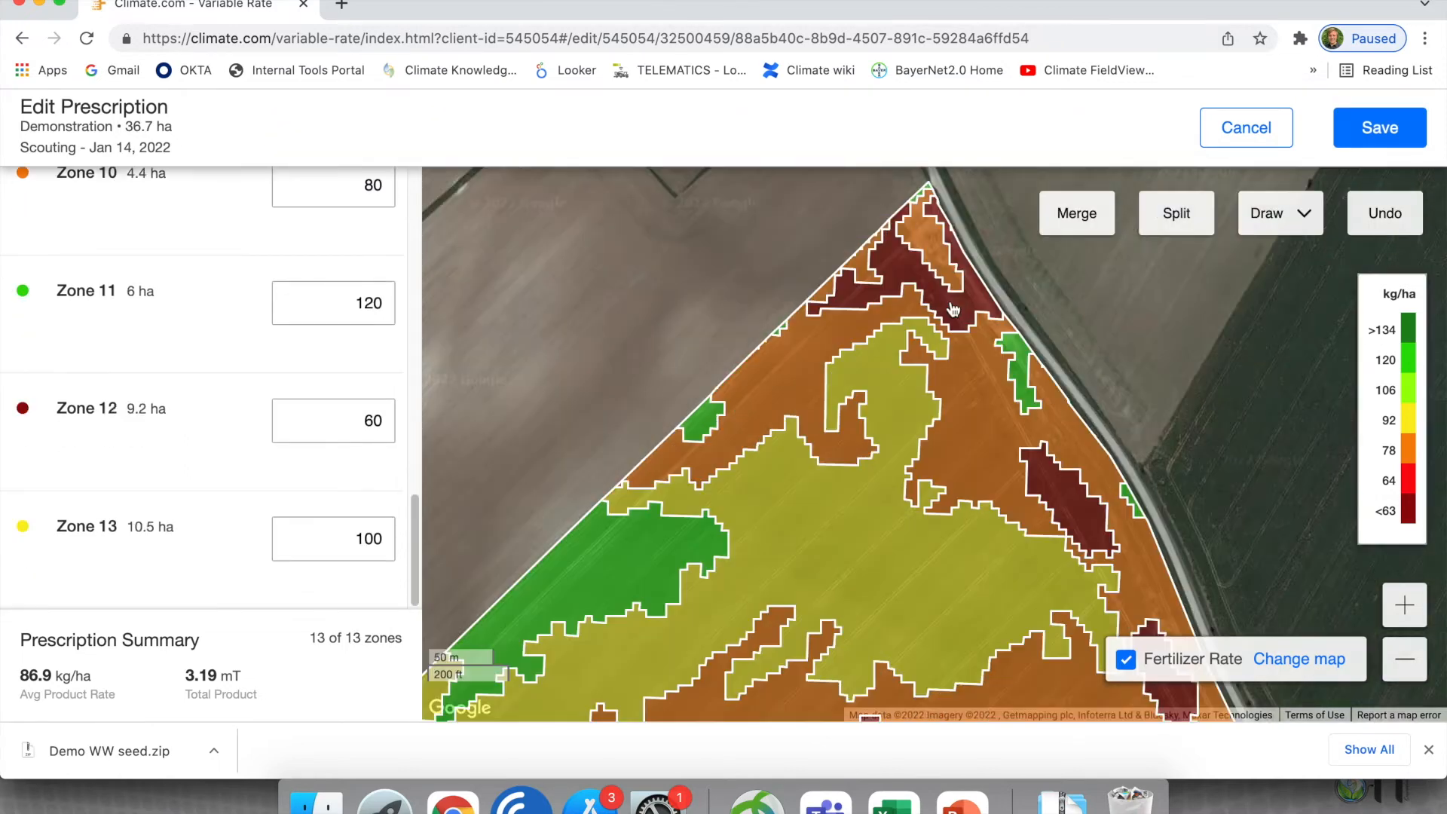
left_click(942, 259)
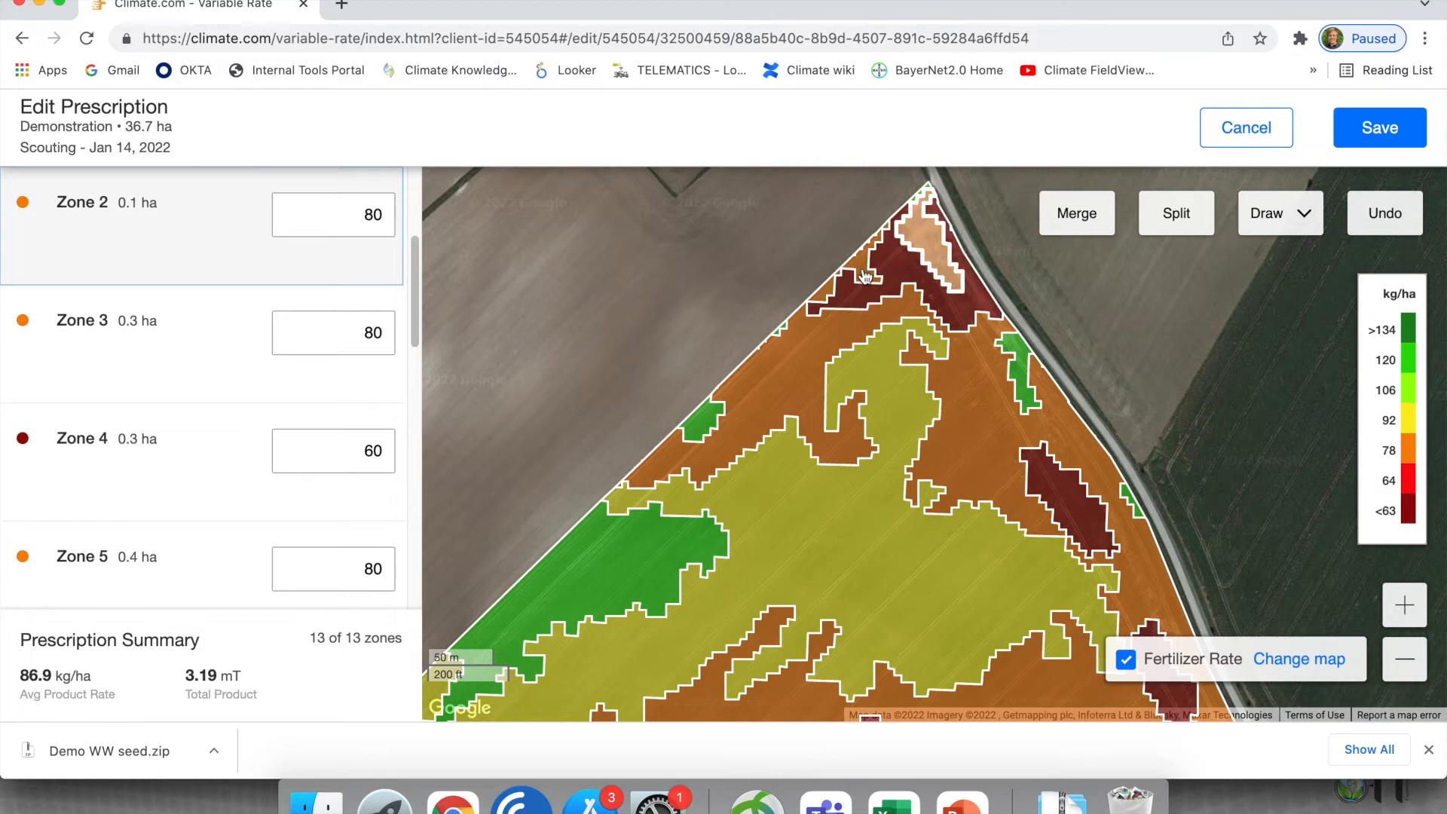
left_click(843, 332)
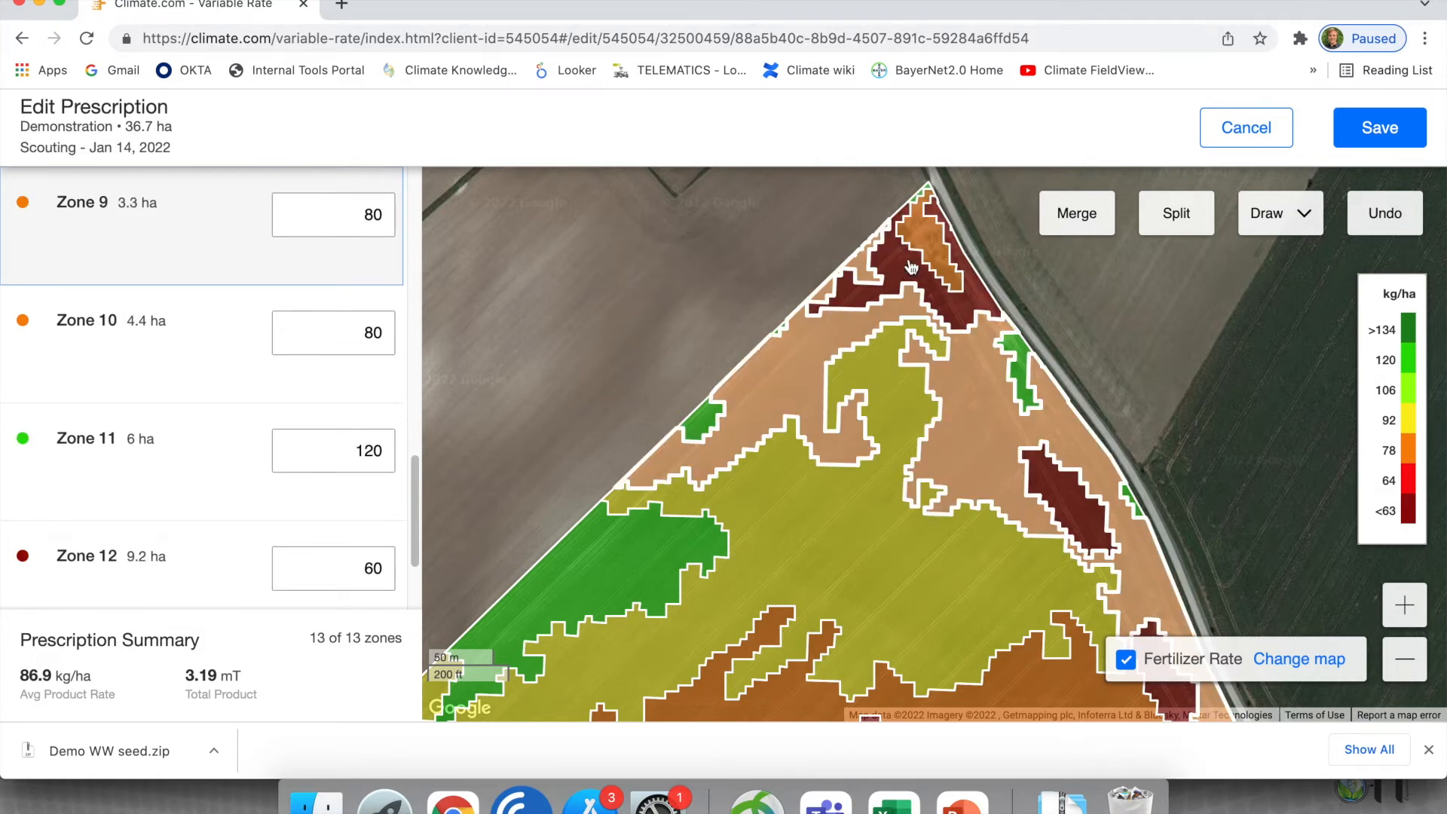
- Merge the small 80 kg/ha area at the northern tip with the surrounding 60 kg/ha area and set the merged zone to 80 kg/ha
left_click(1073, 217)
left_click(932, 254)
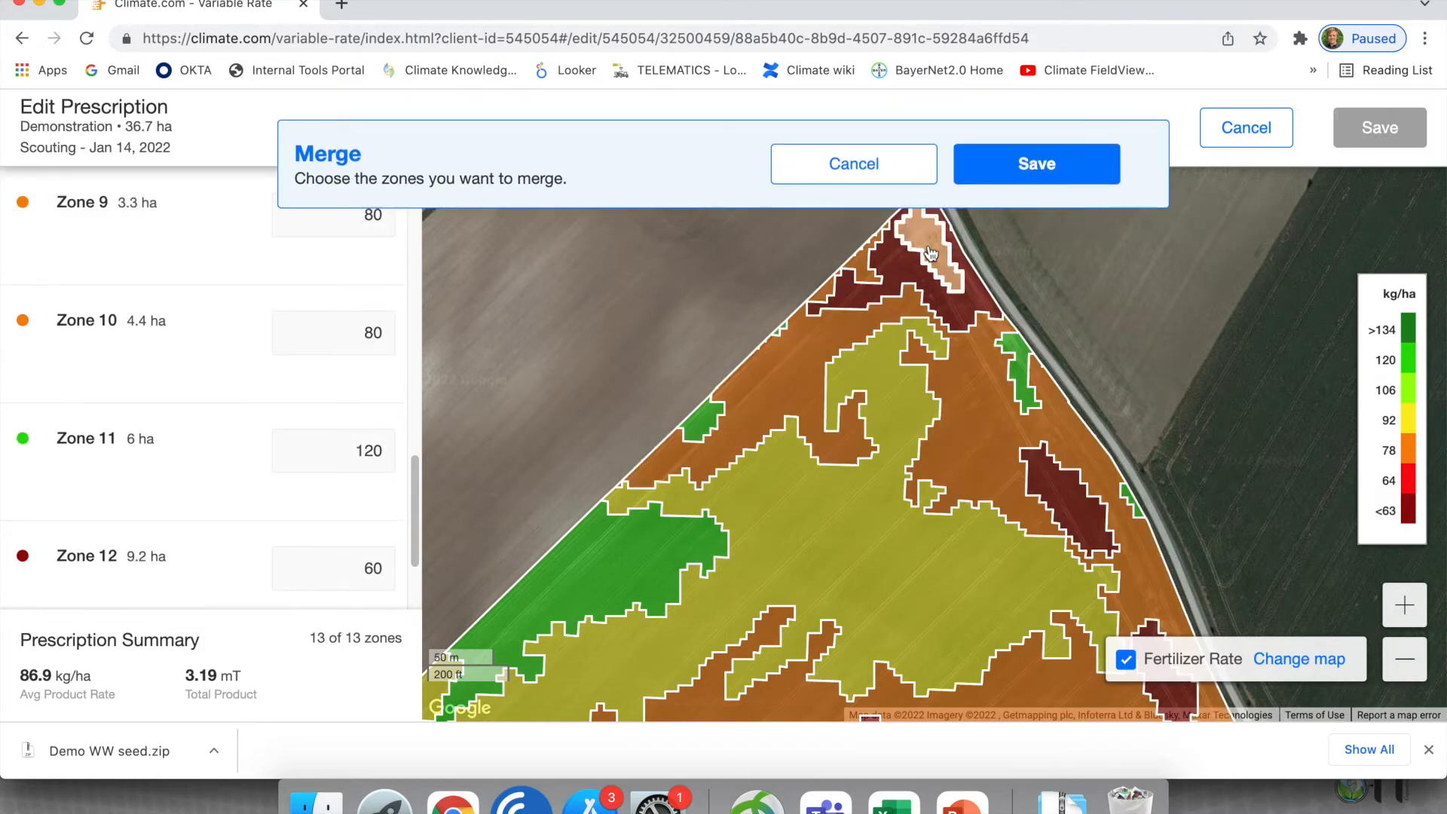
left_click(906, 273)
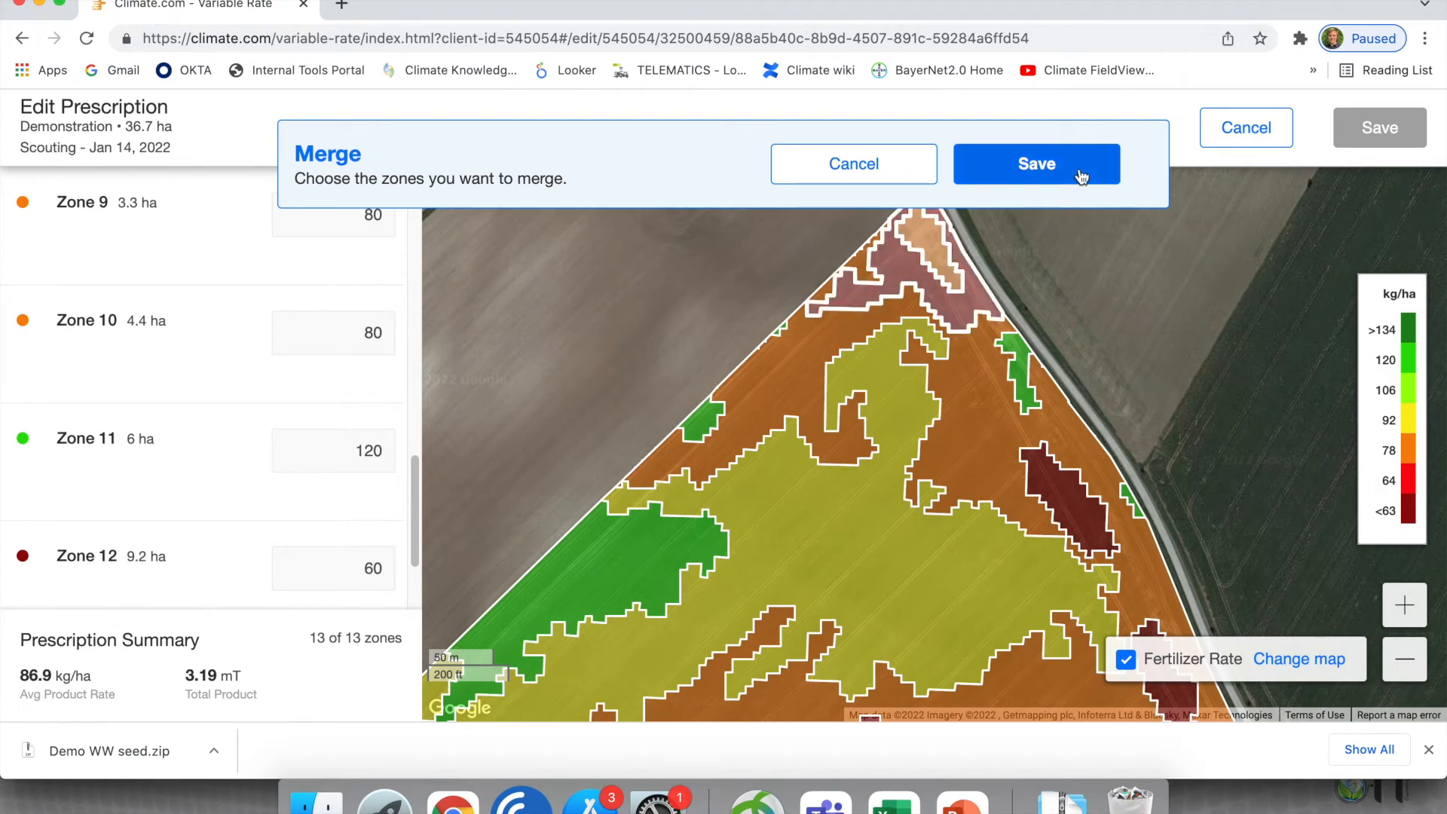
left_click(1044, 167)
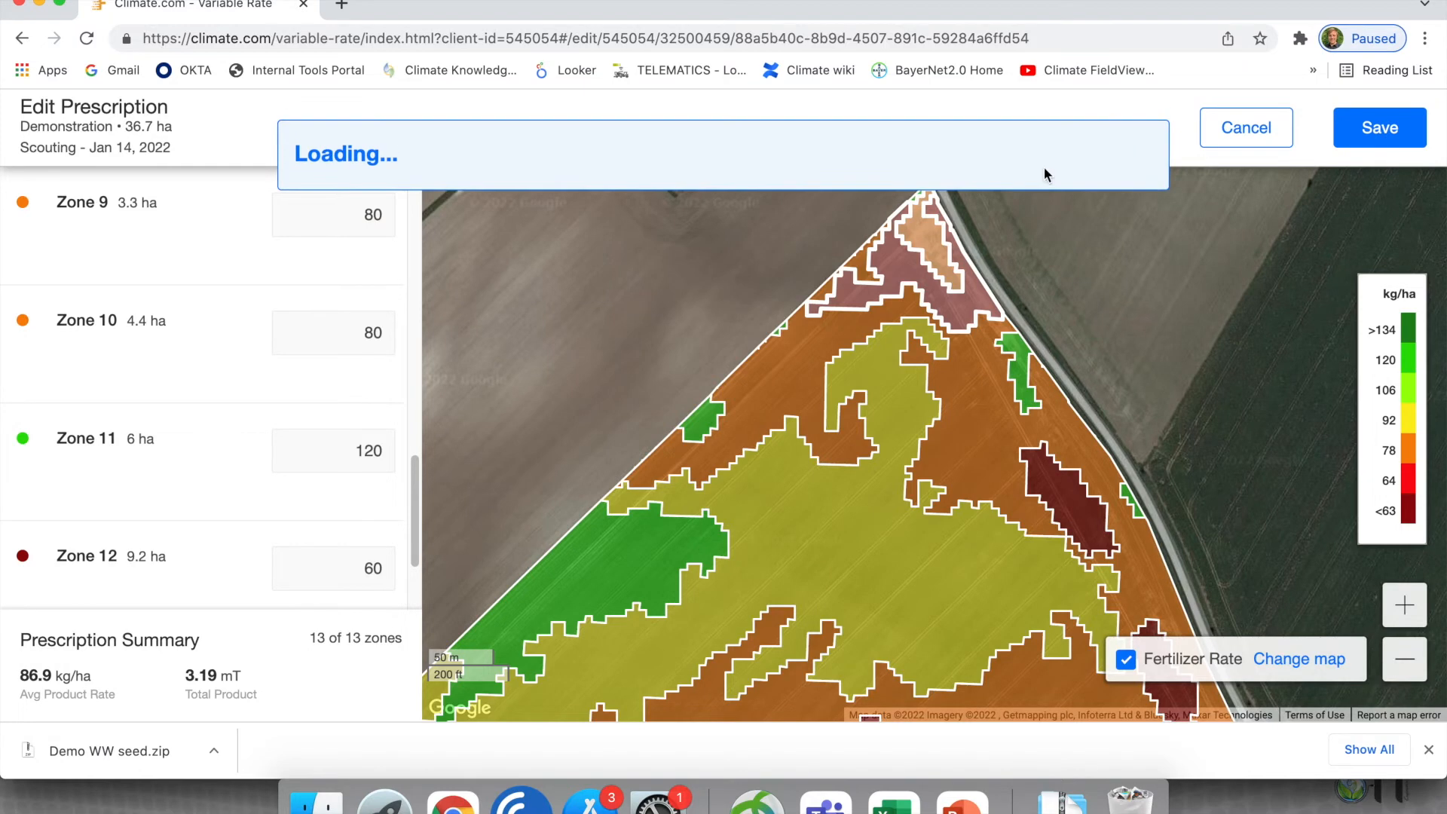
left_click(319, 212)
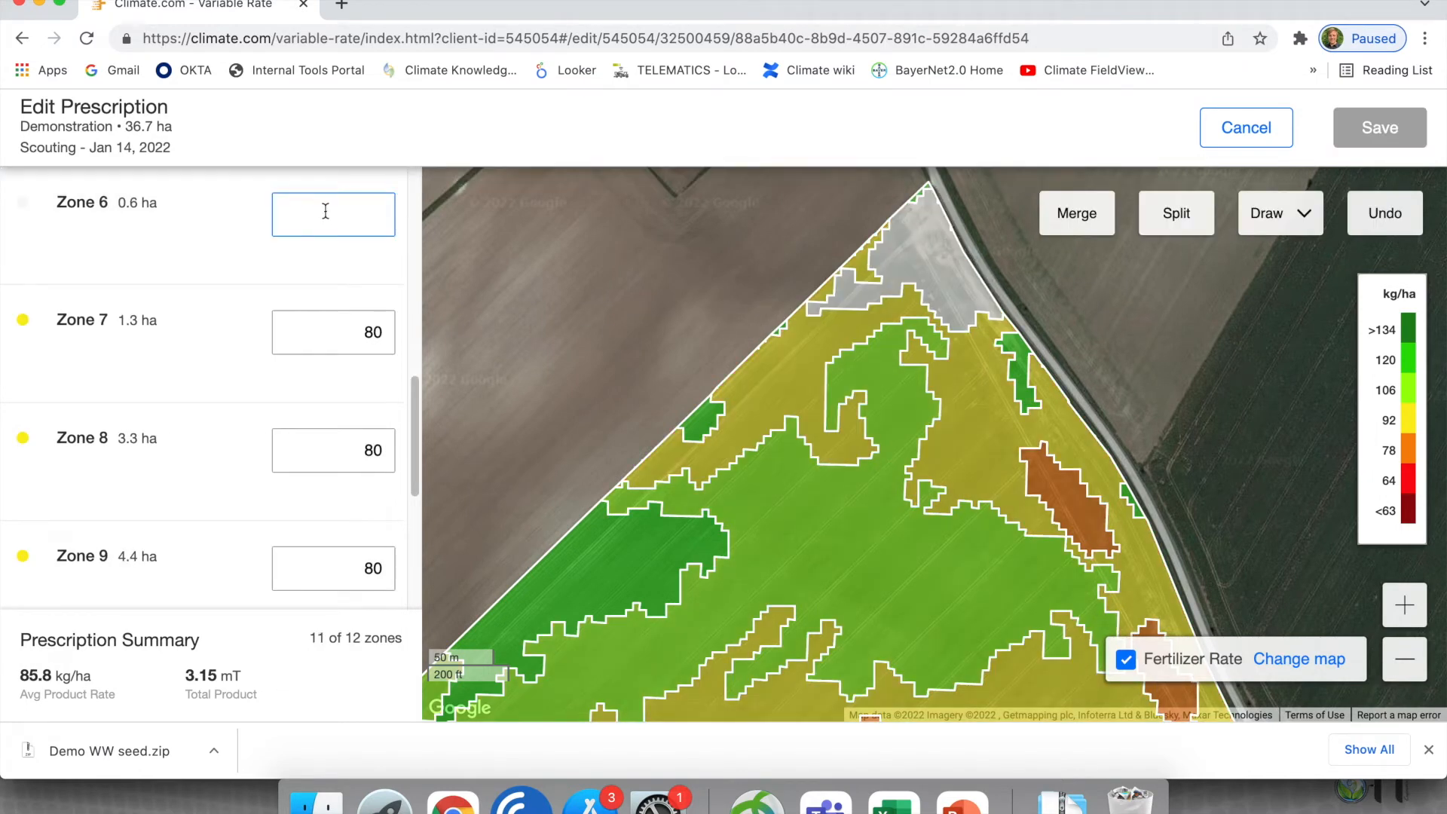
type("80")
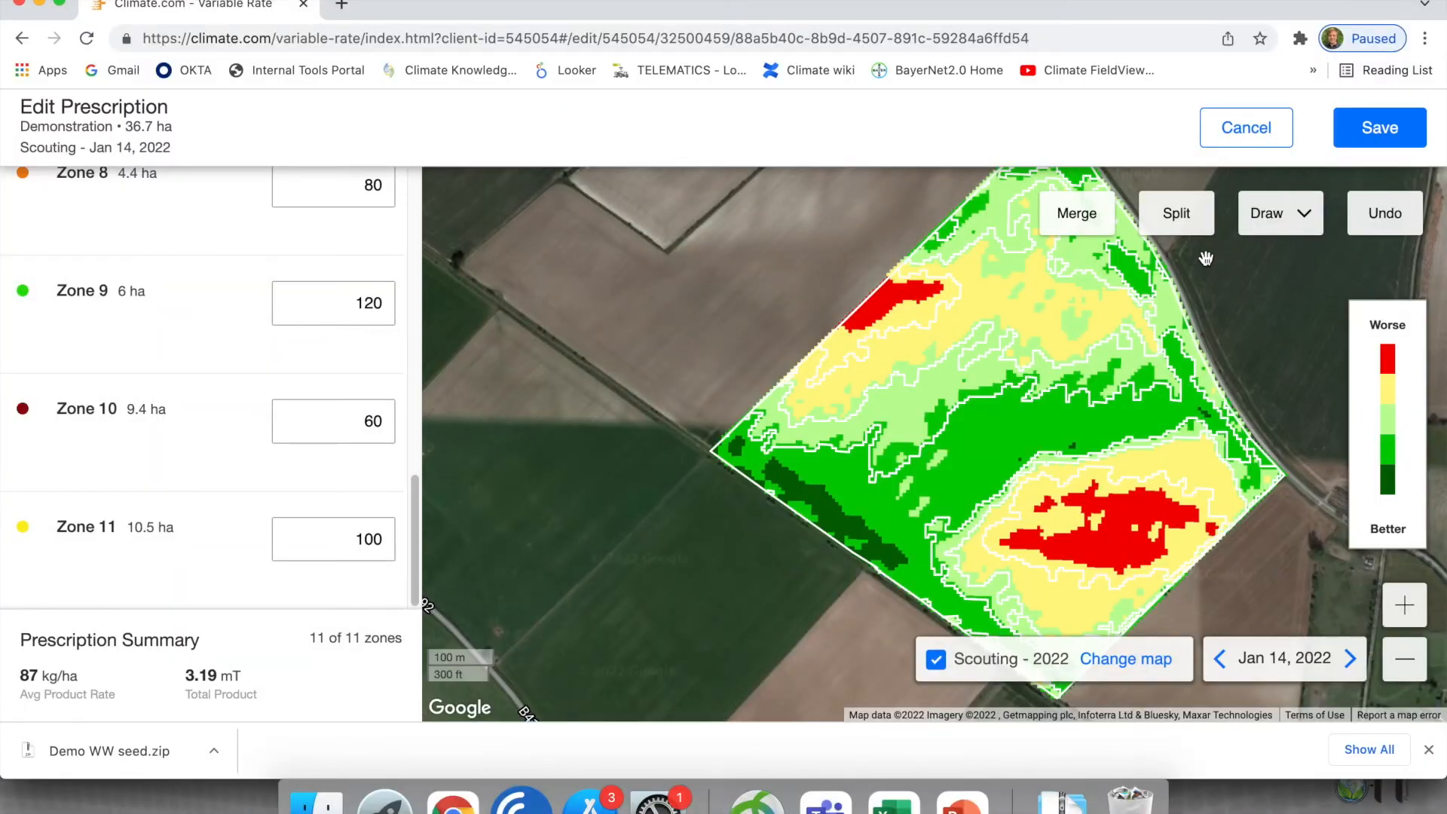
- Draw a four-cornered polygon zone around the dark green strip along the field's southwestern boundary and save the new zone
left_click(1307, 232)
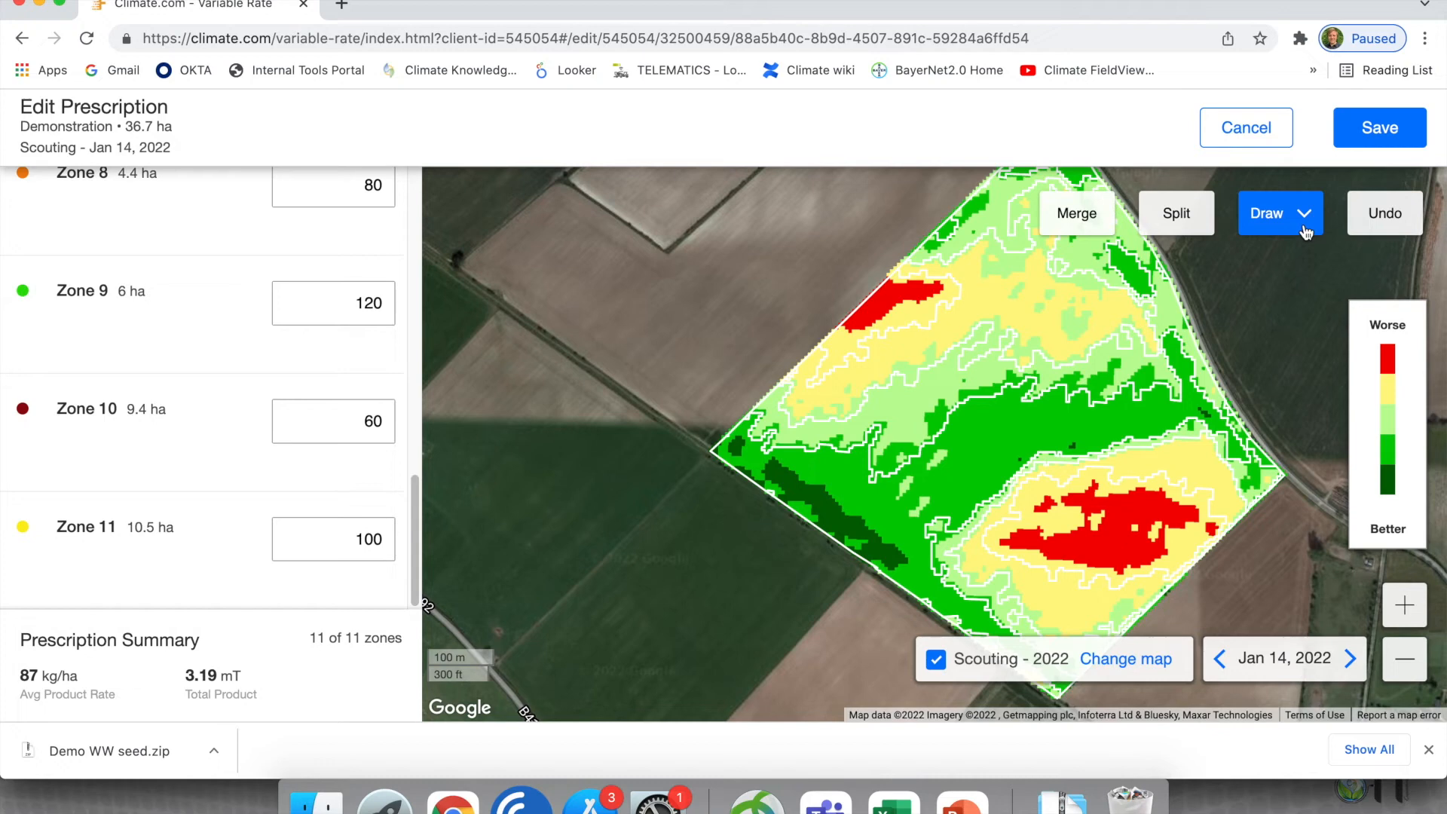
left_click(1306, 232)
scroll(882, 588, "up", 2)
left_click(874, 601)
left_click(938, 532)
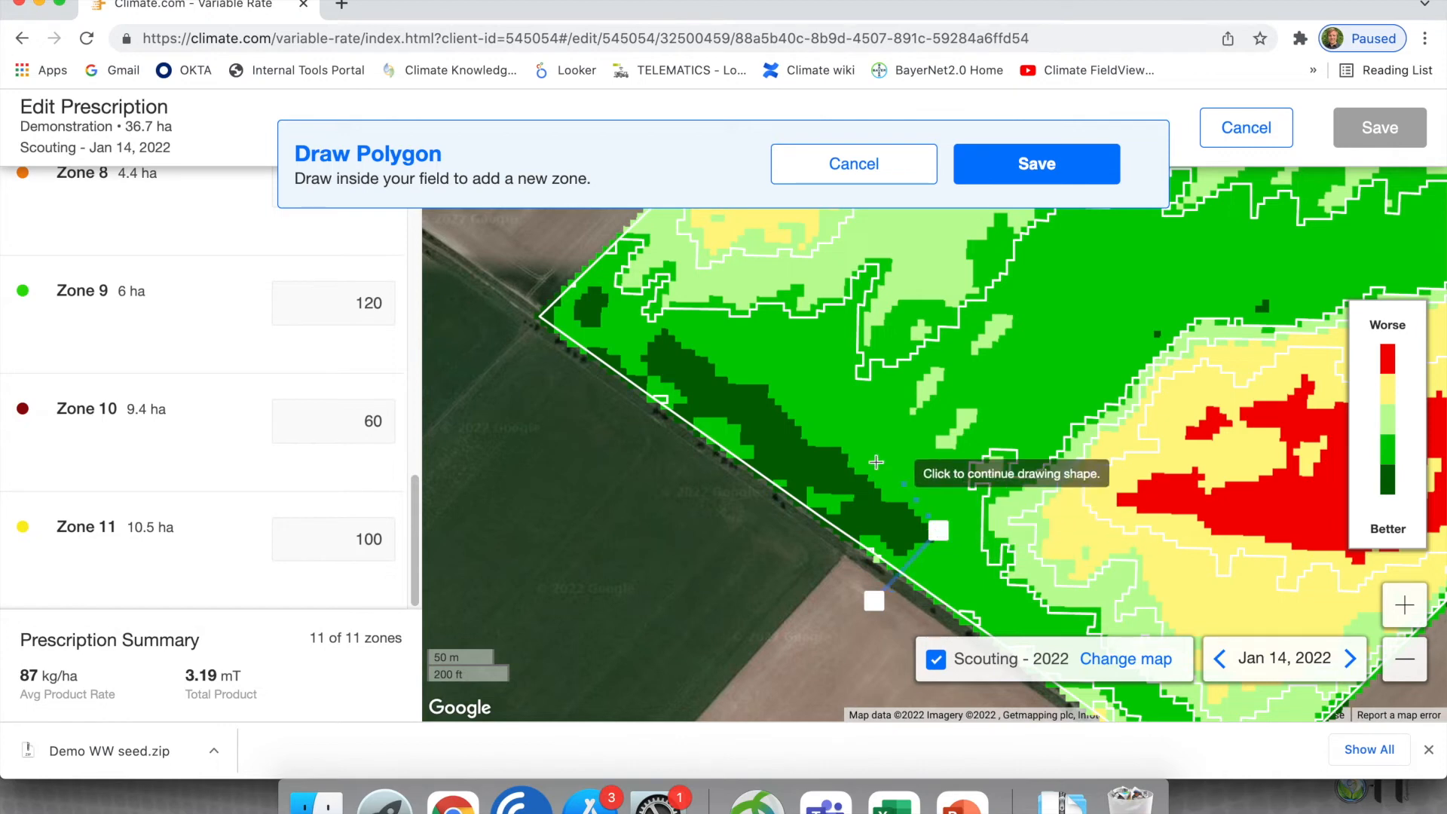
left_click(671, 324)
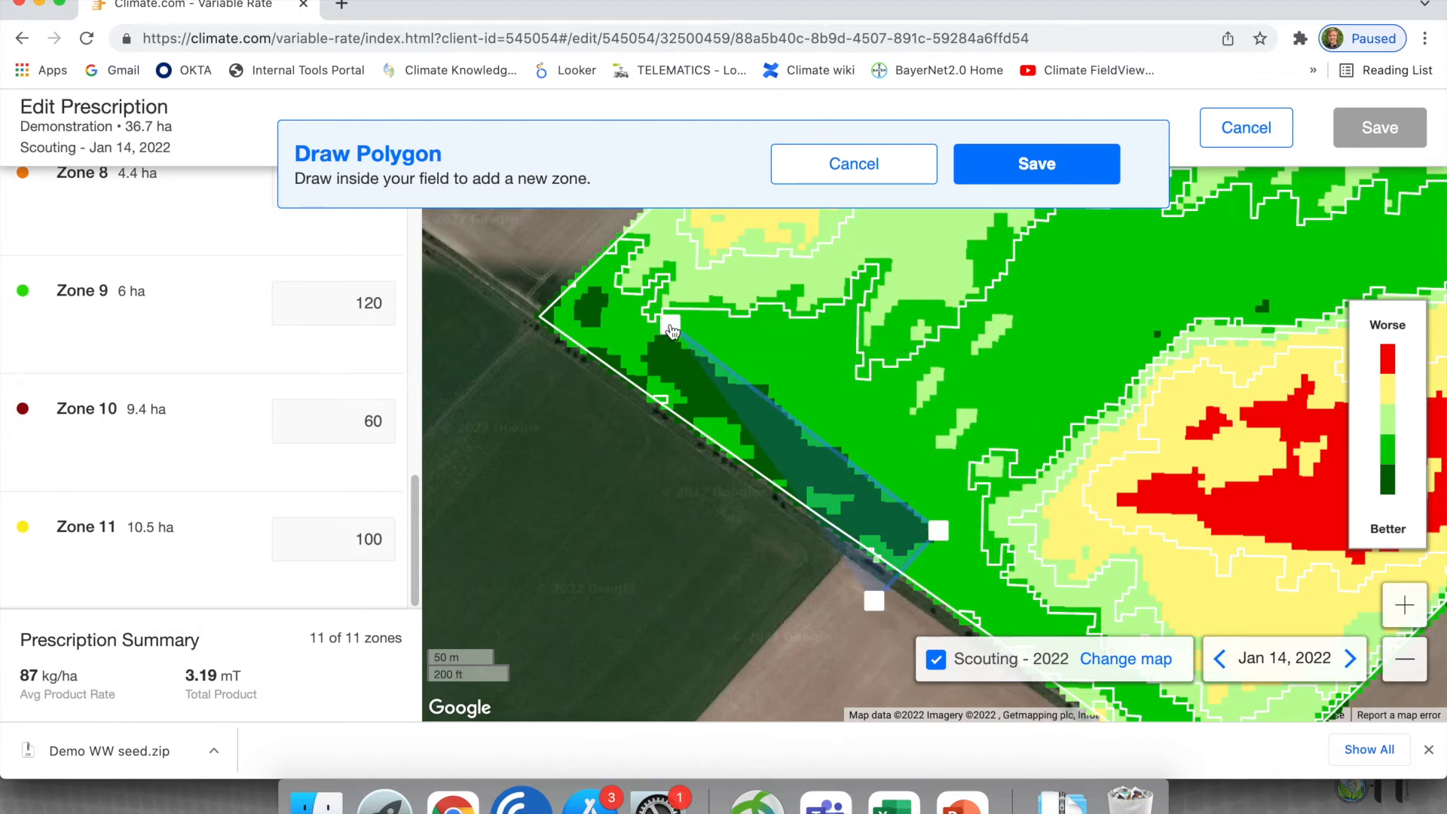
left_click(601, 393)
left_click(875, 600)
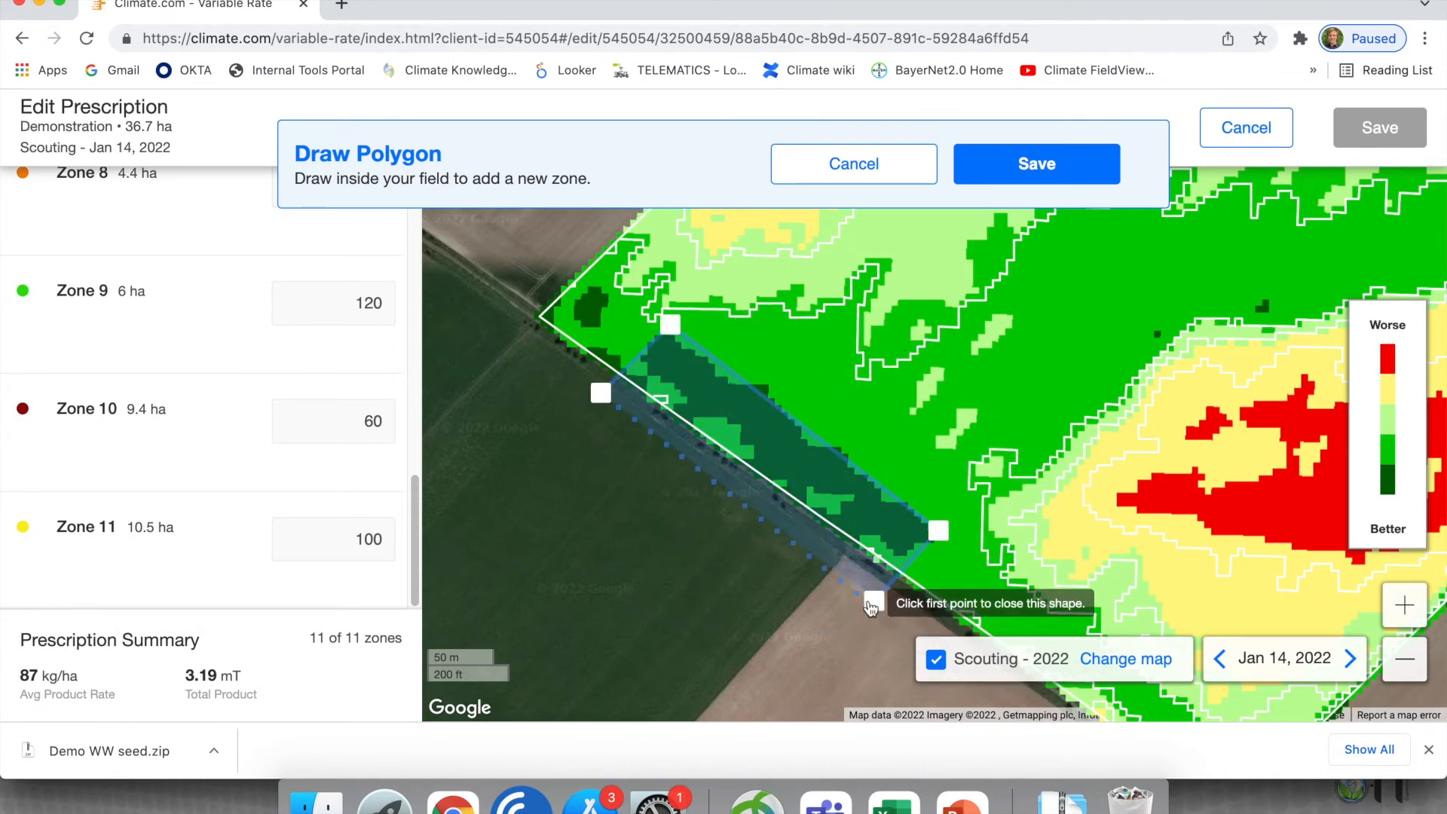
left_click(1018, 167)
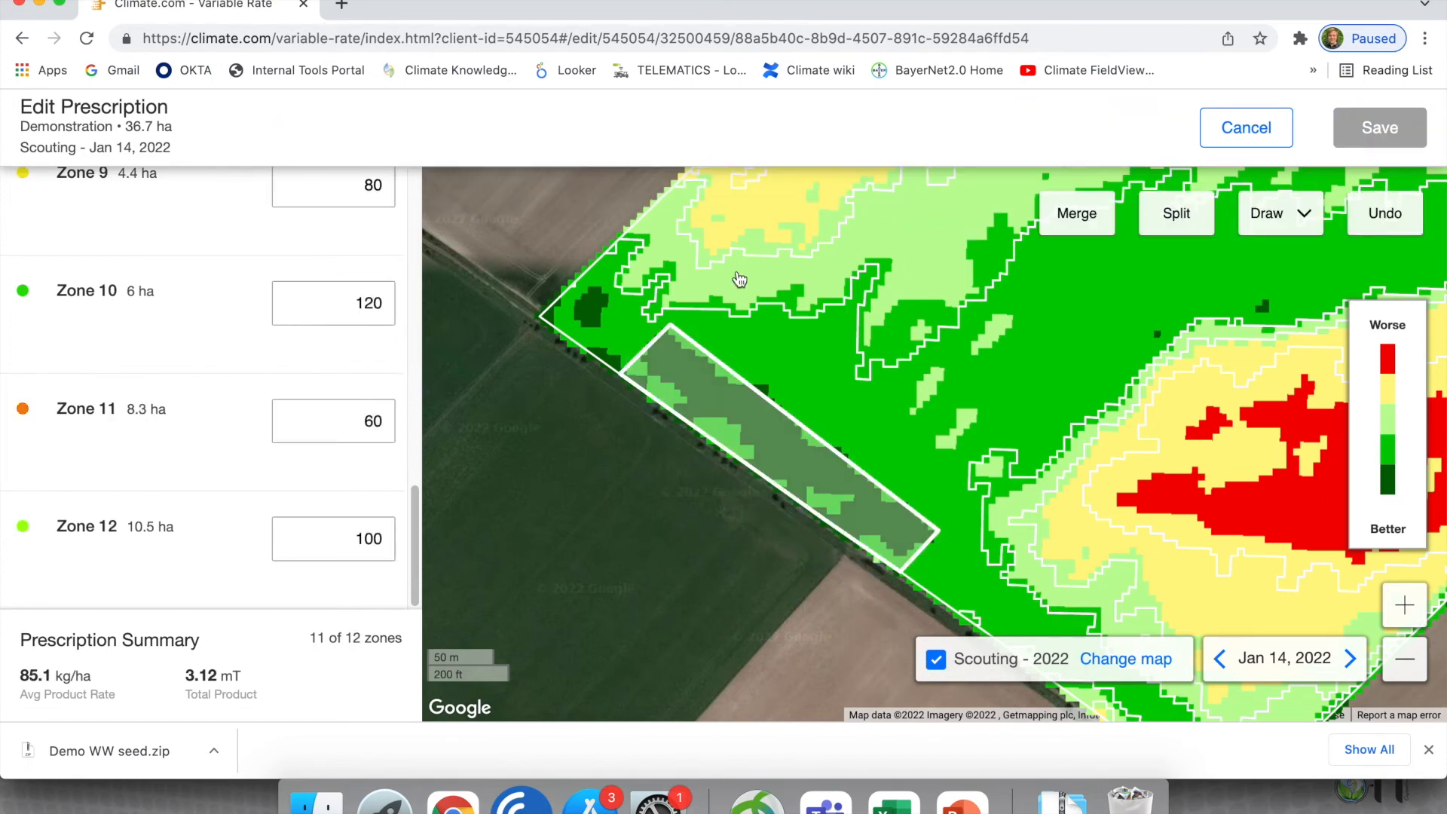
- Set the seed rate of the newly drawn zone on the southwestern boundary to 50 kg/ha
left_click(705, 401)
left_click(350, 203)
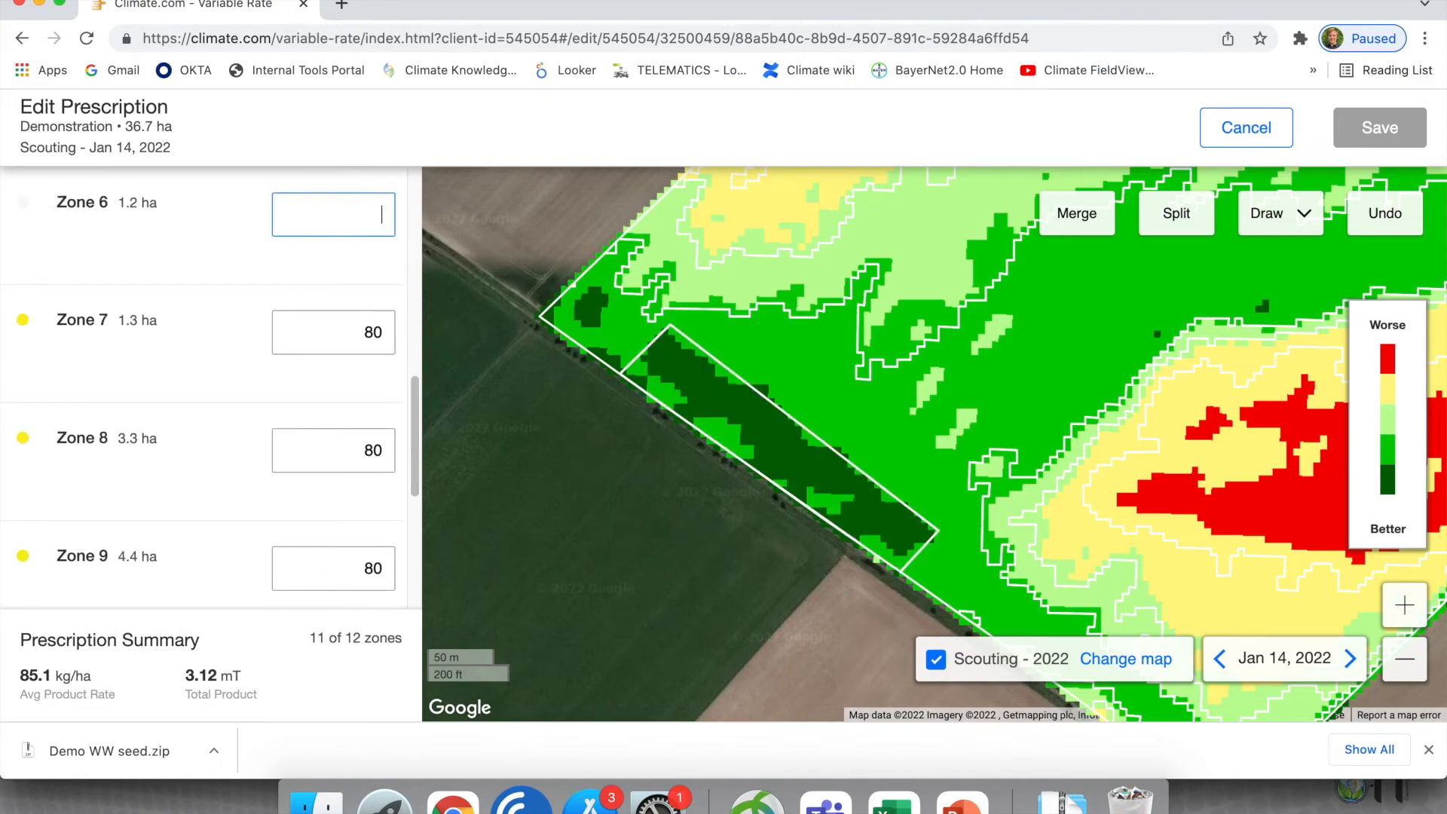
type("50")
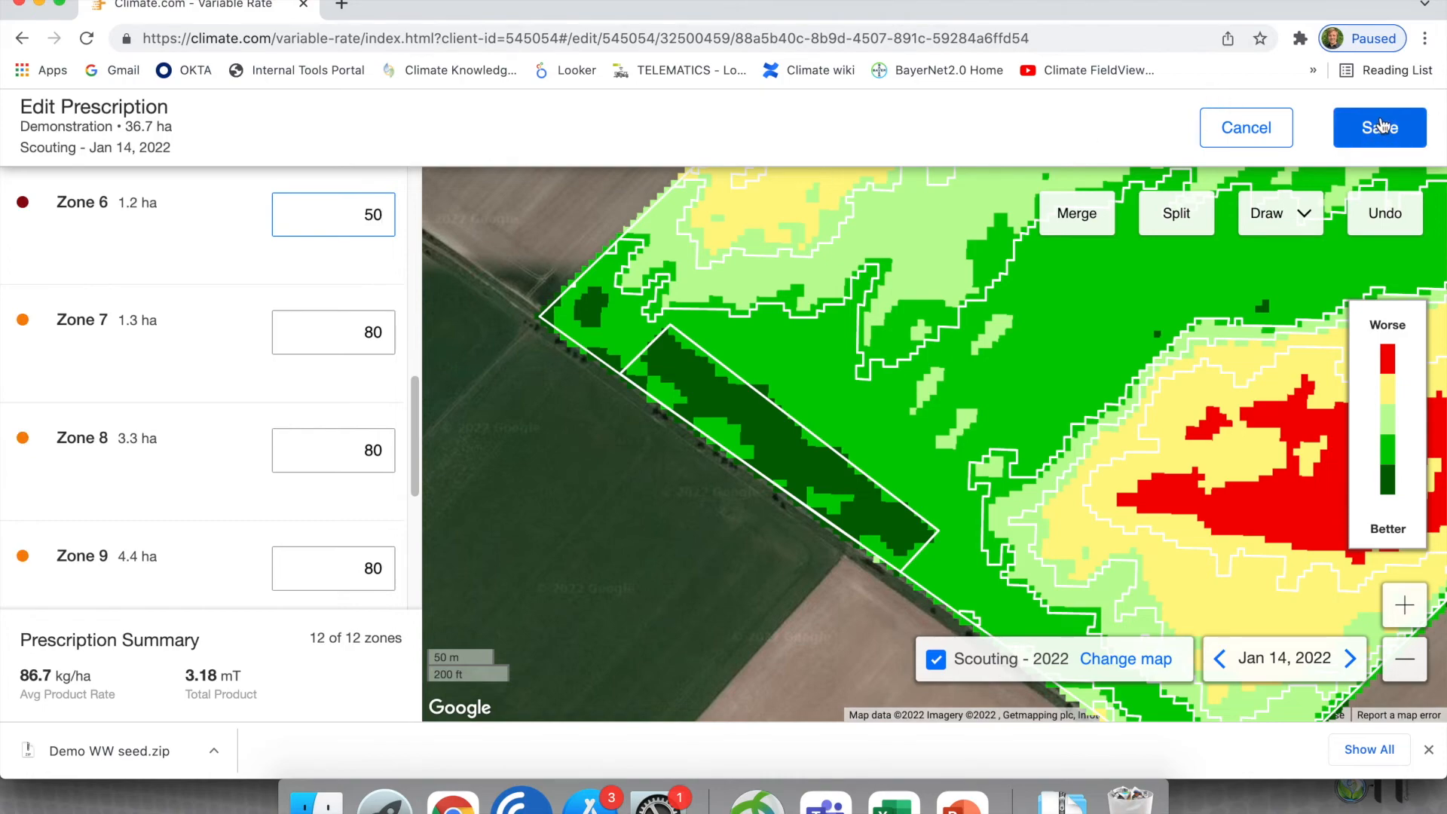
- Display the current prescription's Fertilizer Rate map, save the edited prescription and set it as primary
left_click(1160, 661)
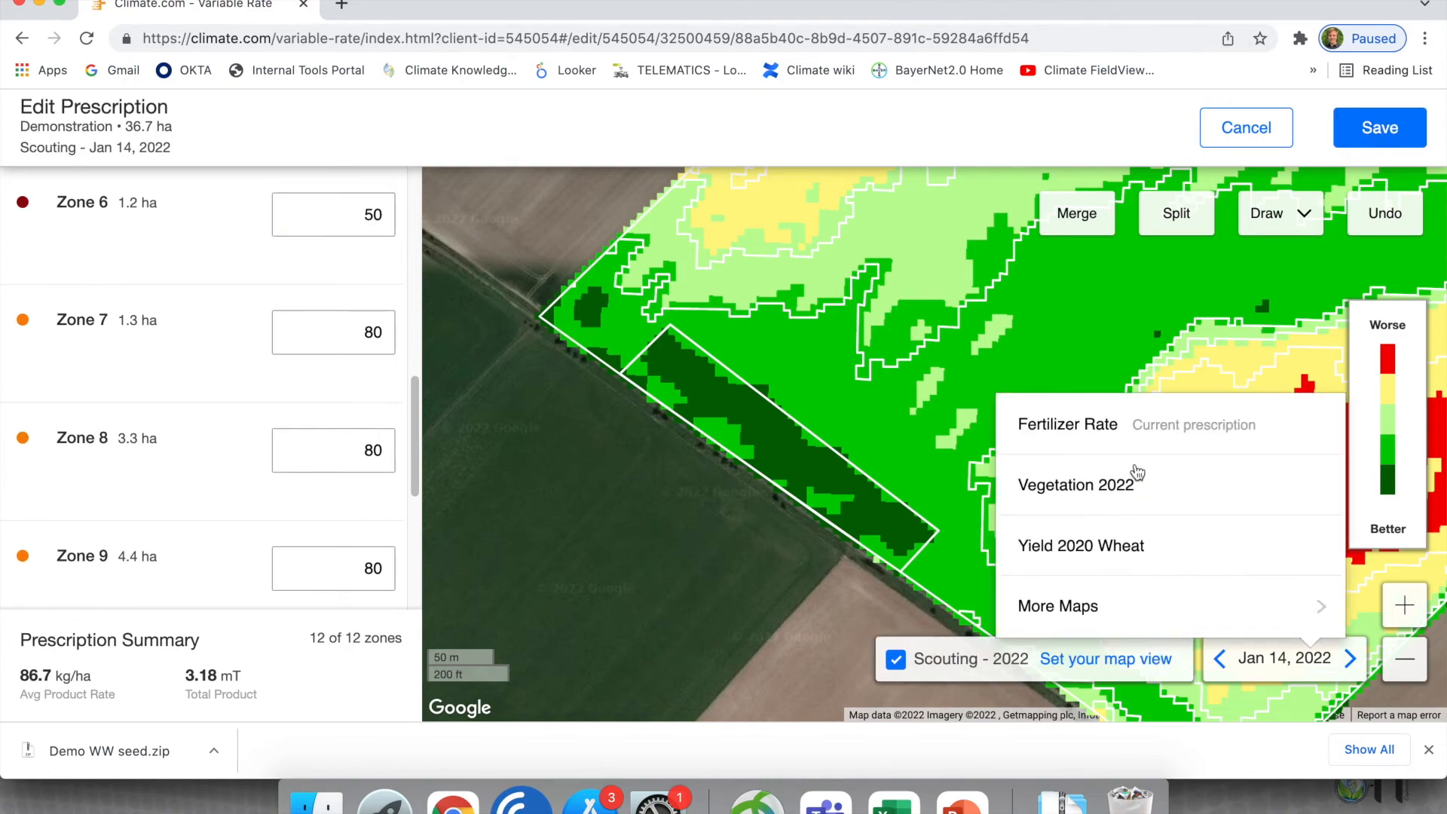
left_click(1112, 425)
scroll(946, 434, "down", 3)
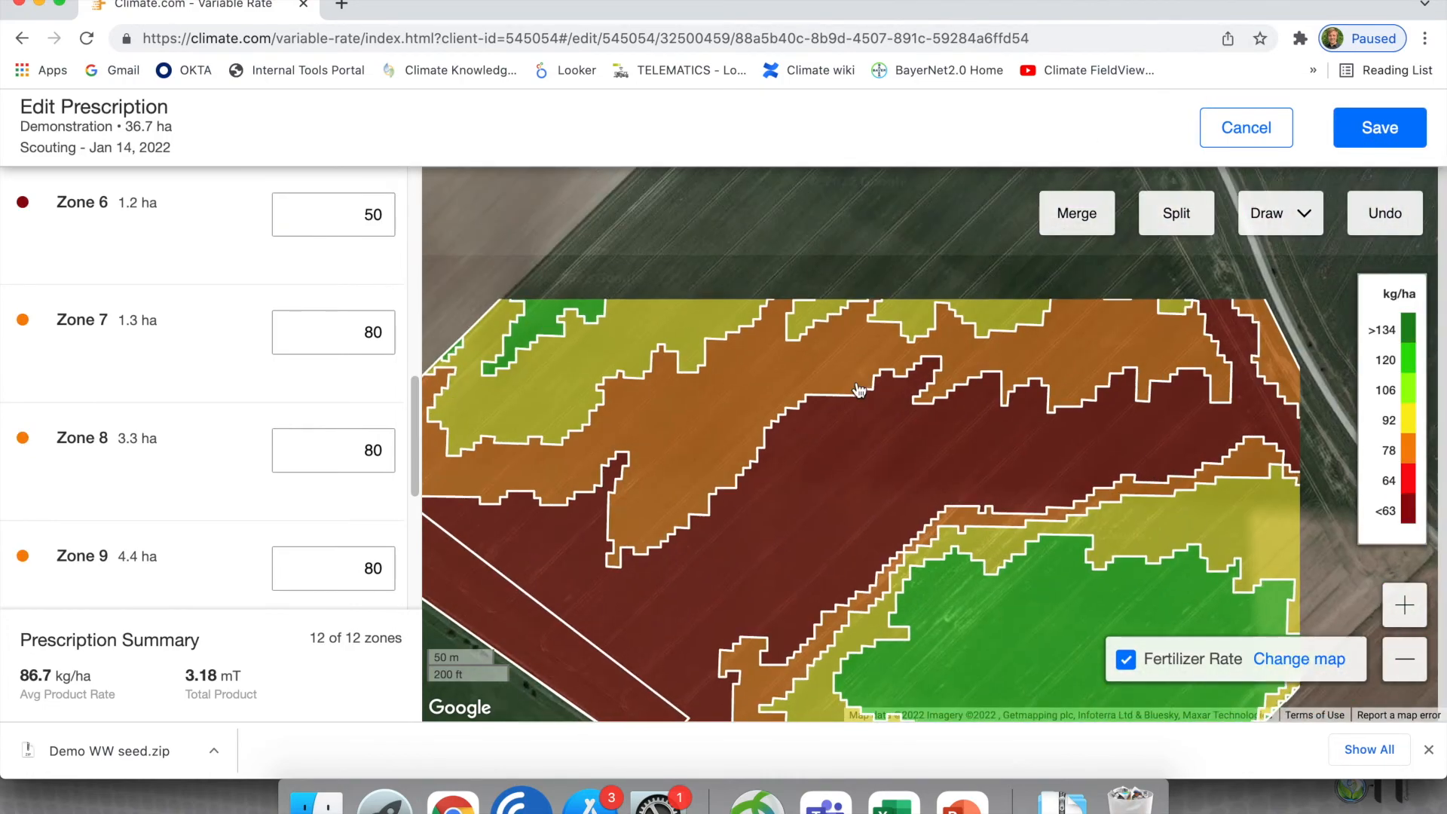
left_click(1380, 128)
left_click(786, 286)
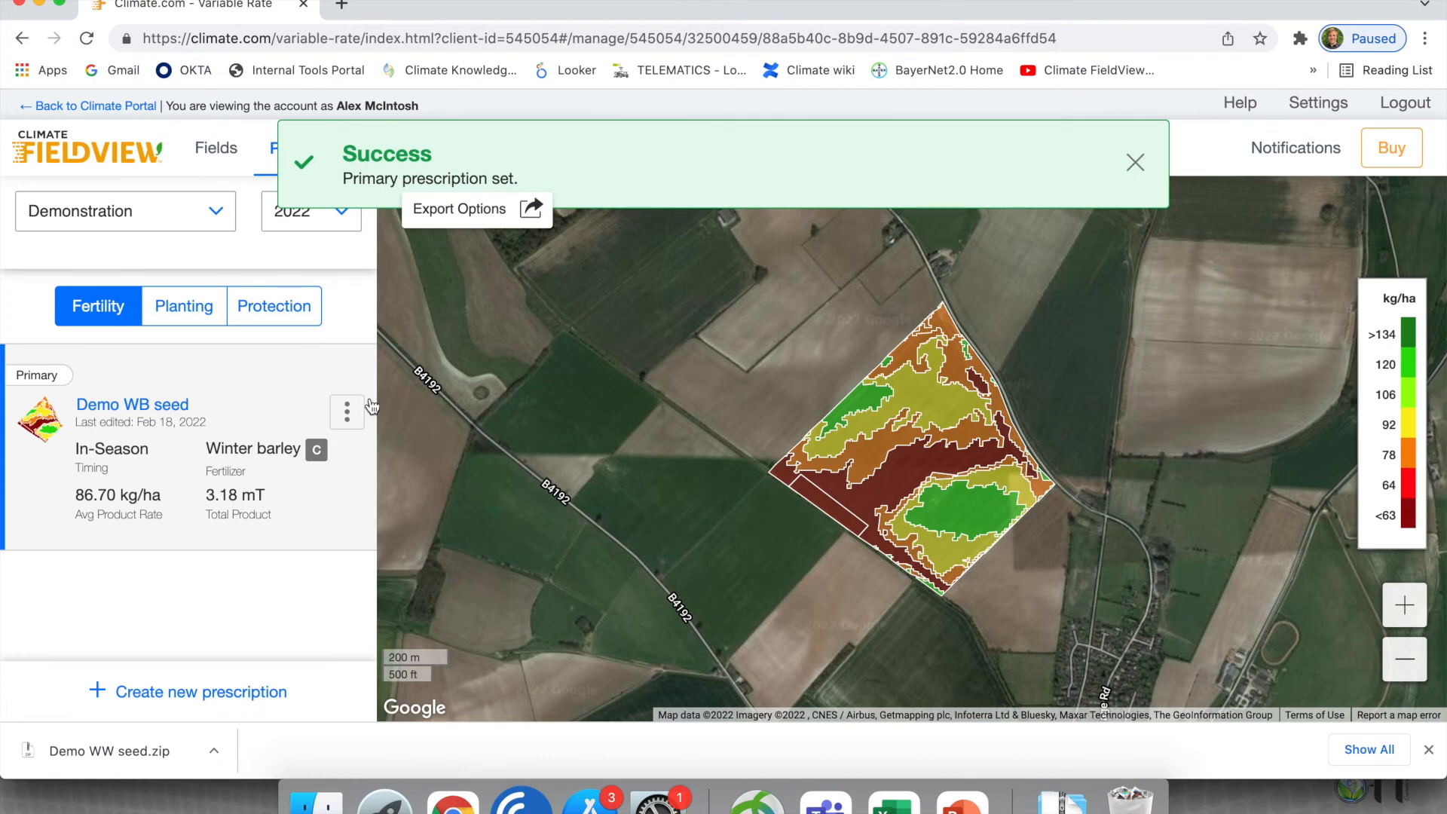
- Review the monitor formats available for exporting the Demo WB seed prescription and download it as Generic (Shapefile)
left_click(347, 413)
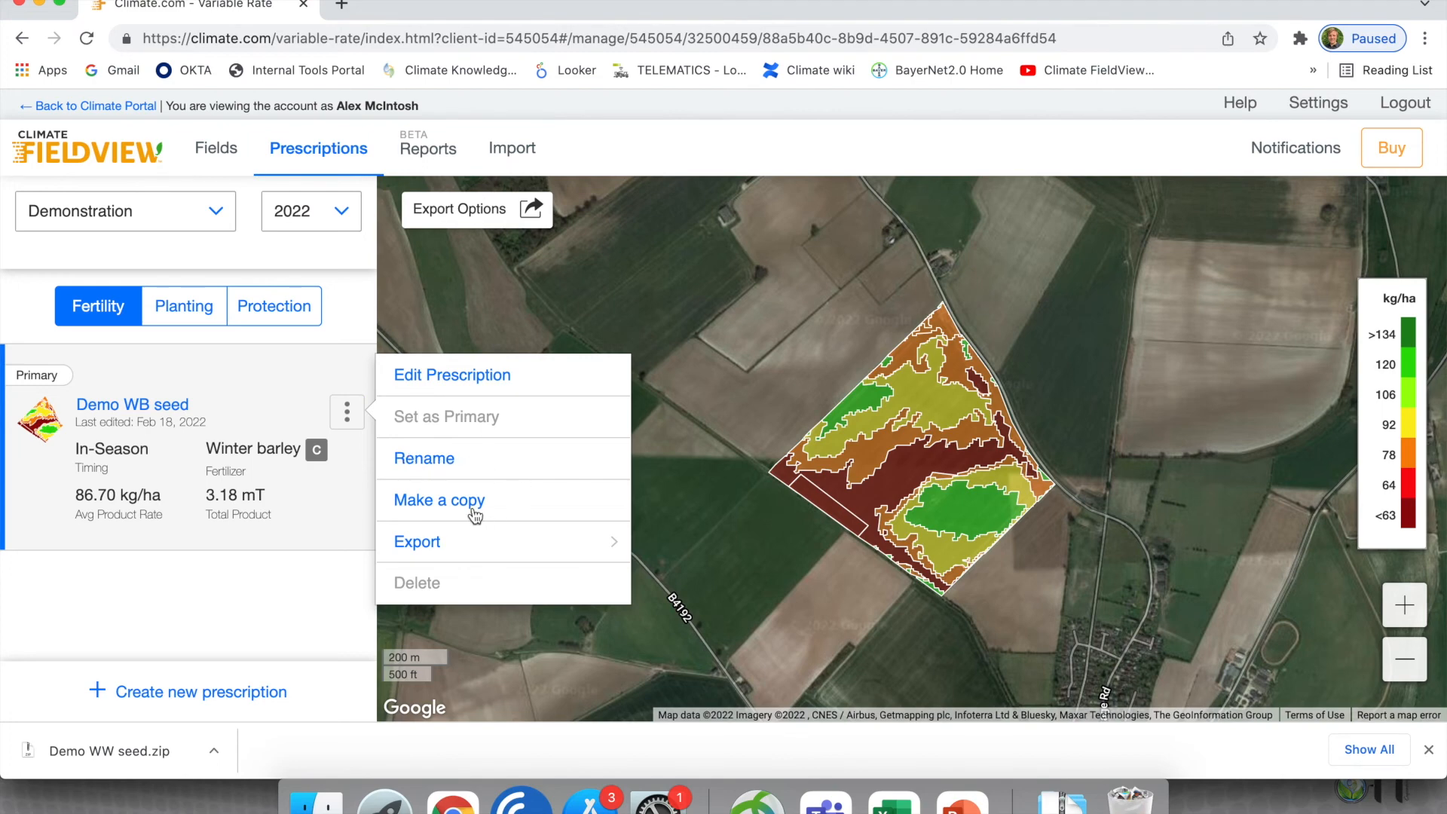
left_click(430, 550)
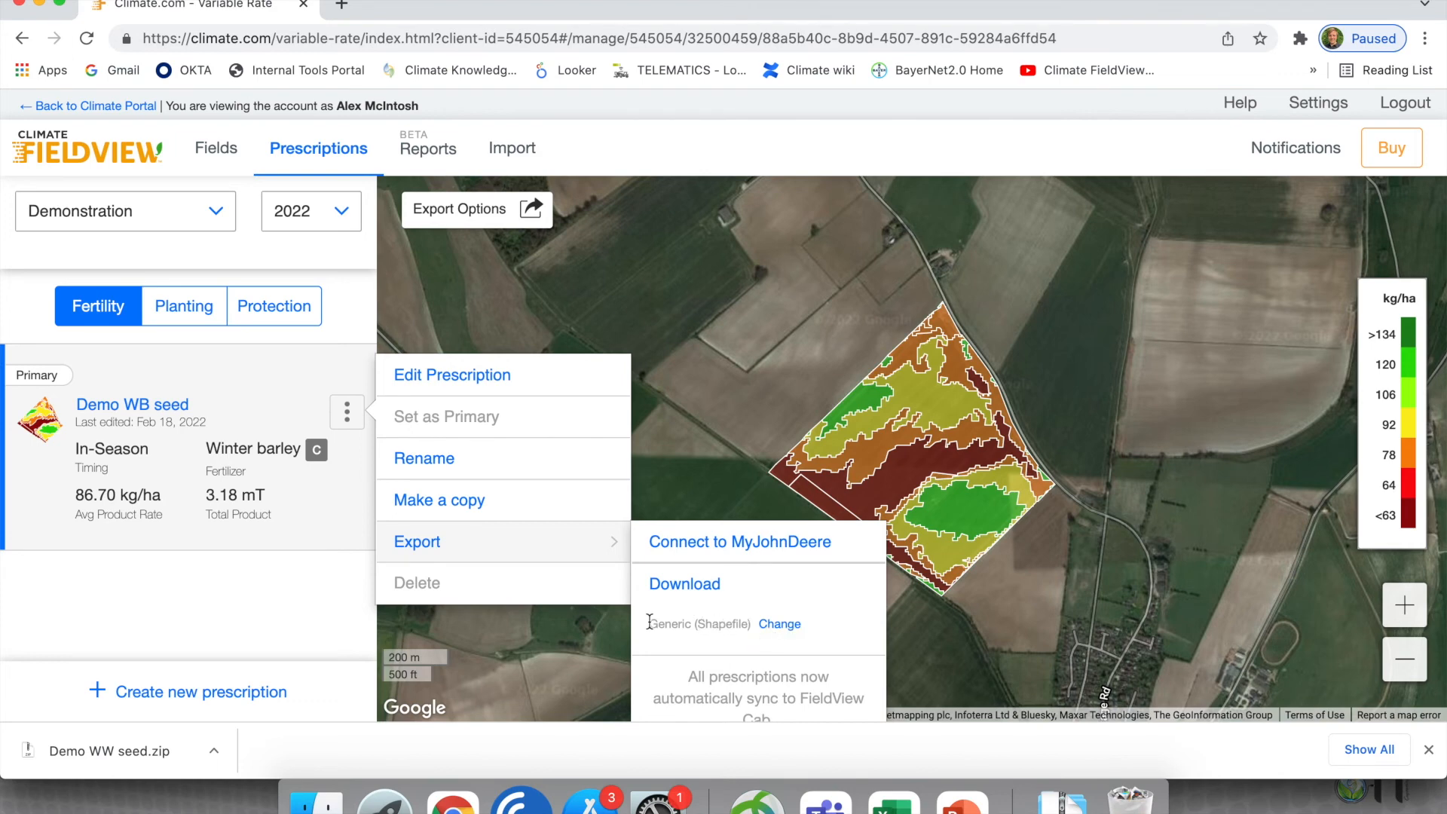
left_click(790, 626)
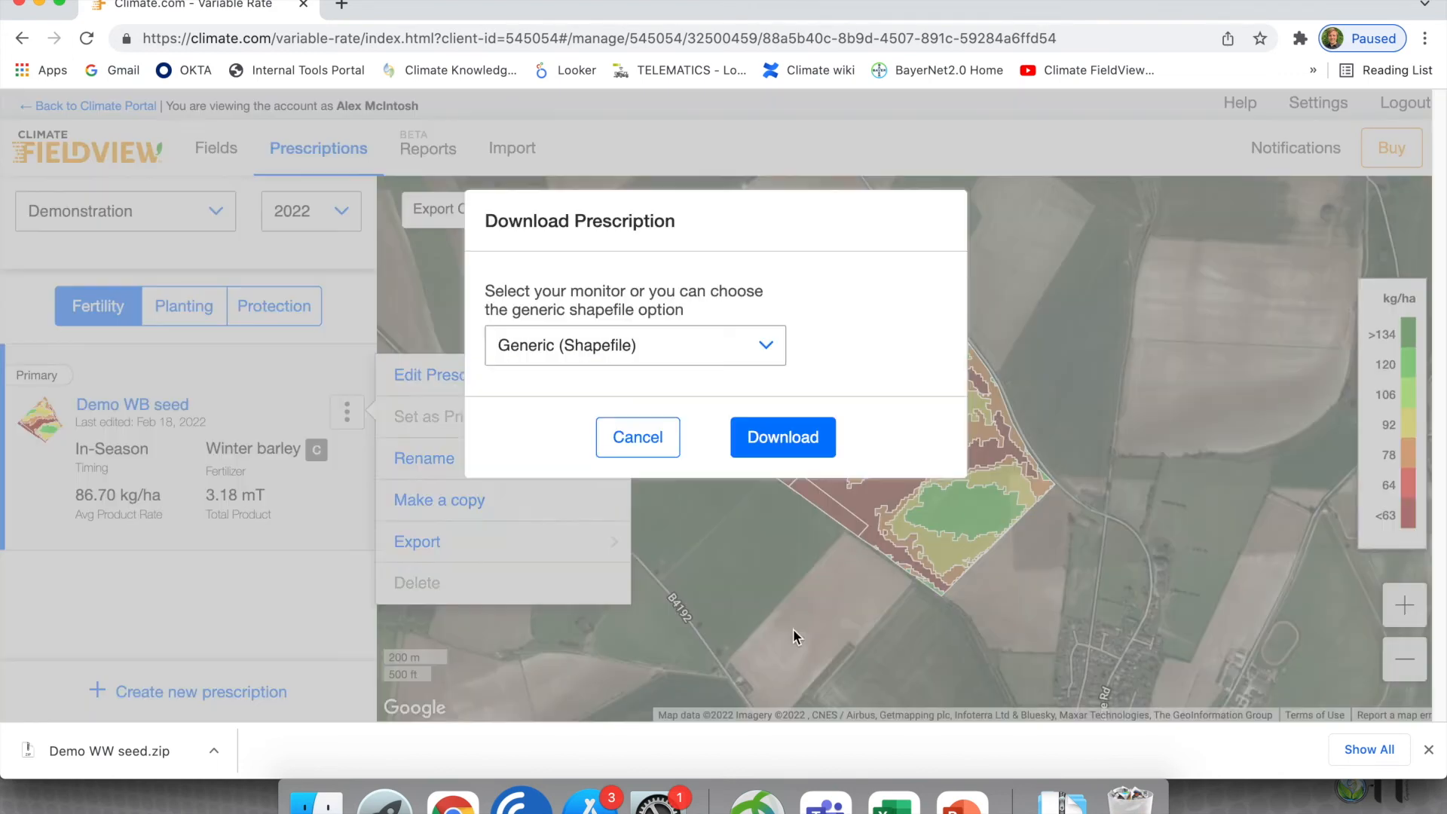
left_click(723, 357)
scroll(705, 487, "down", 1)
scroll(706, 490, "down", 7)
scroll(705, 490, "down", 4)
scroll(706, 491, "up", 10)
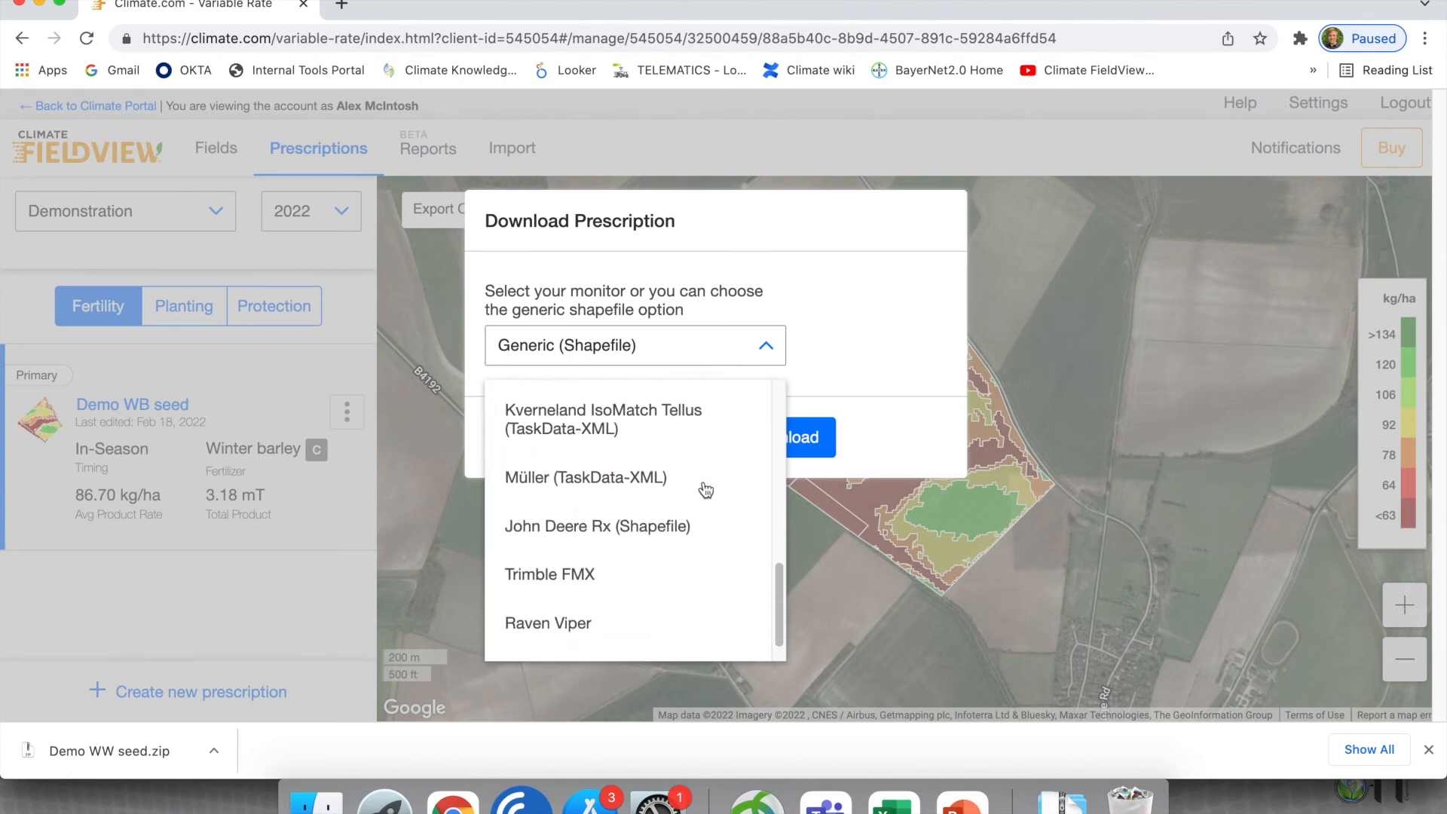
scroll(706, 490, "up", 3)
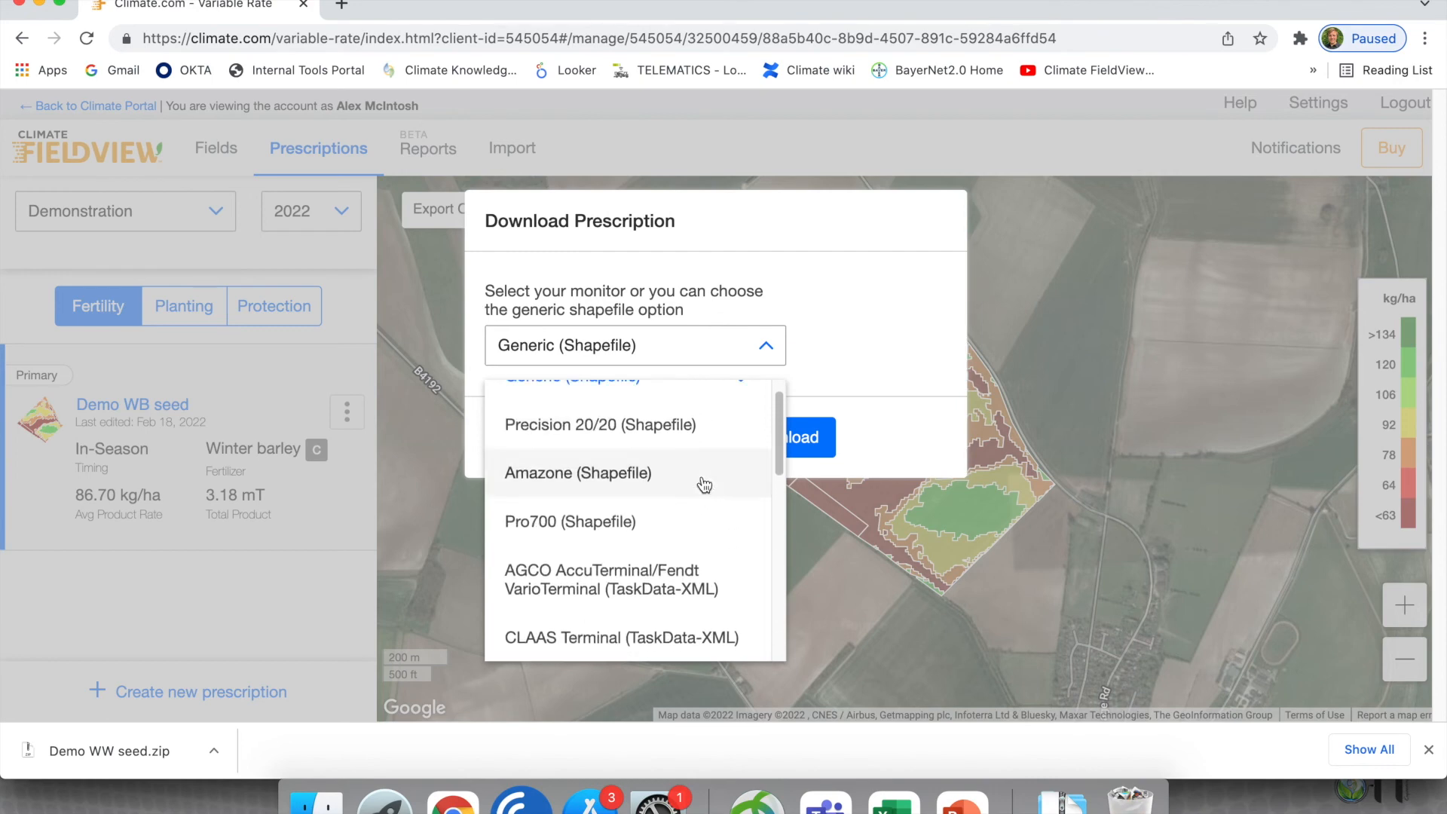
left_click(645, 413)
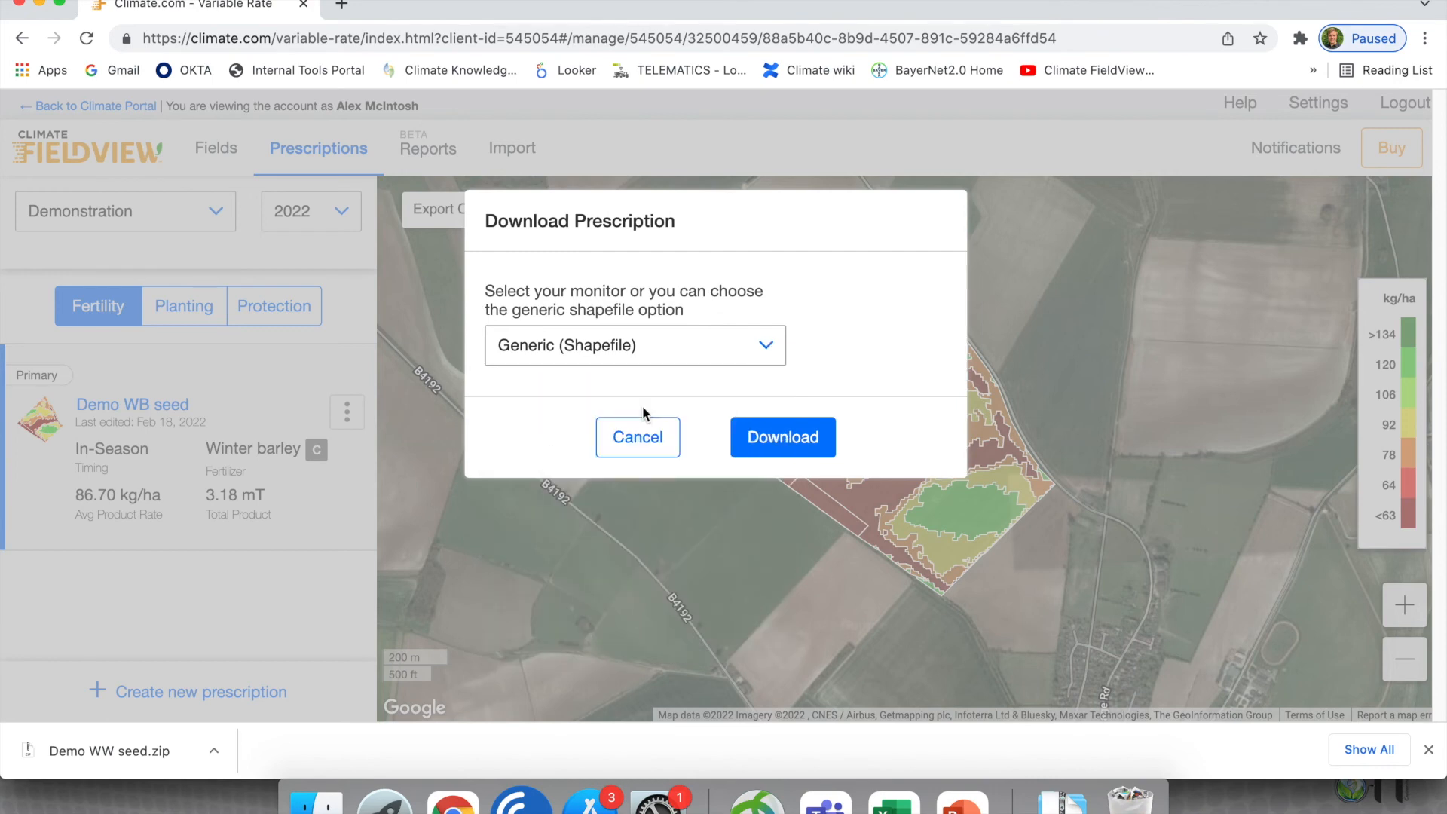
left_click(775, 431)
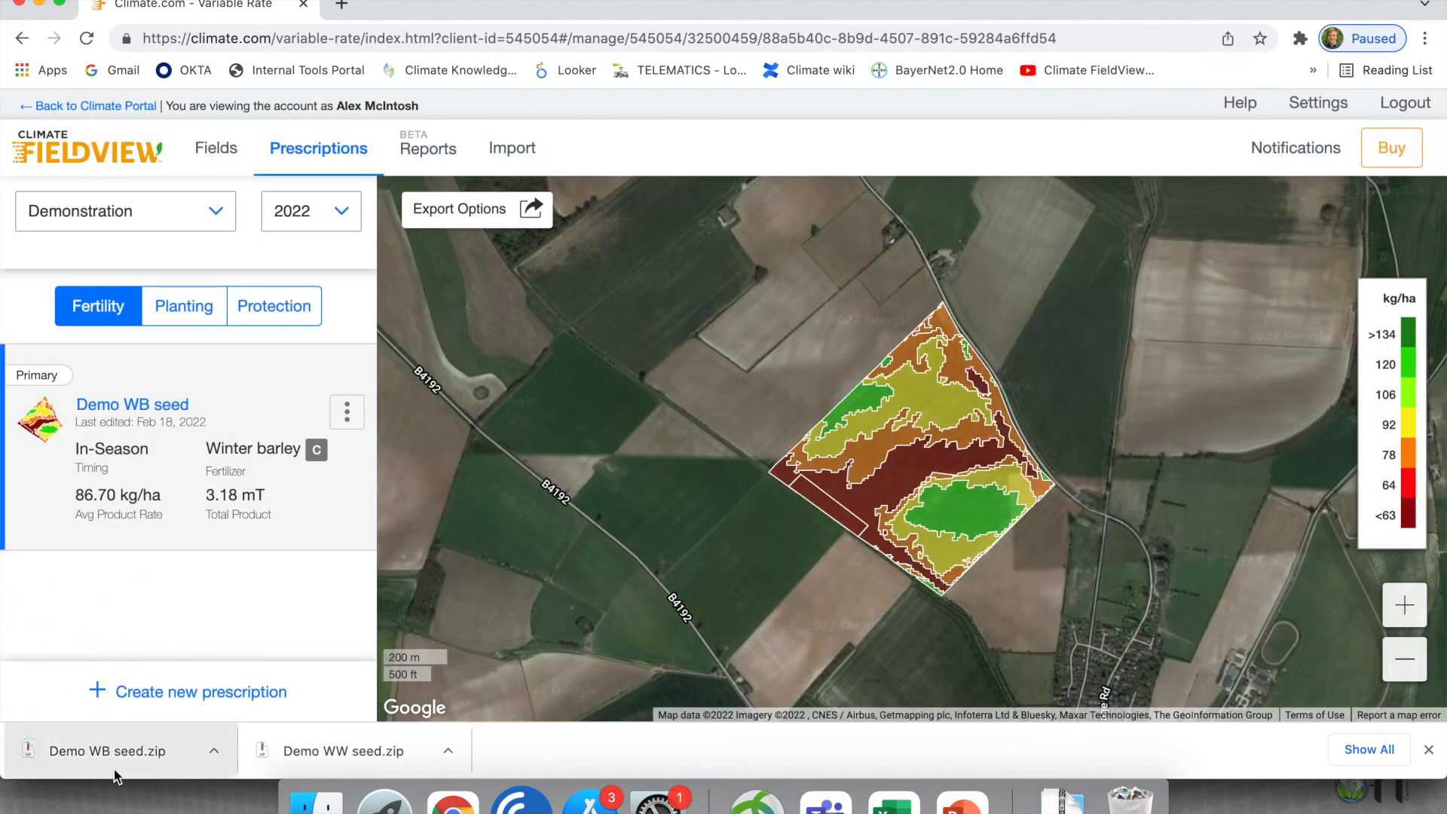
- Open the 2022 Fertility export options covering the whole operation's scripts
left_click(506, 218)
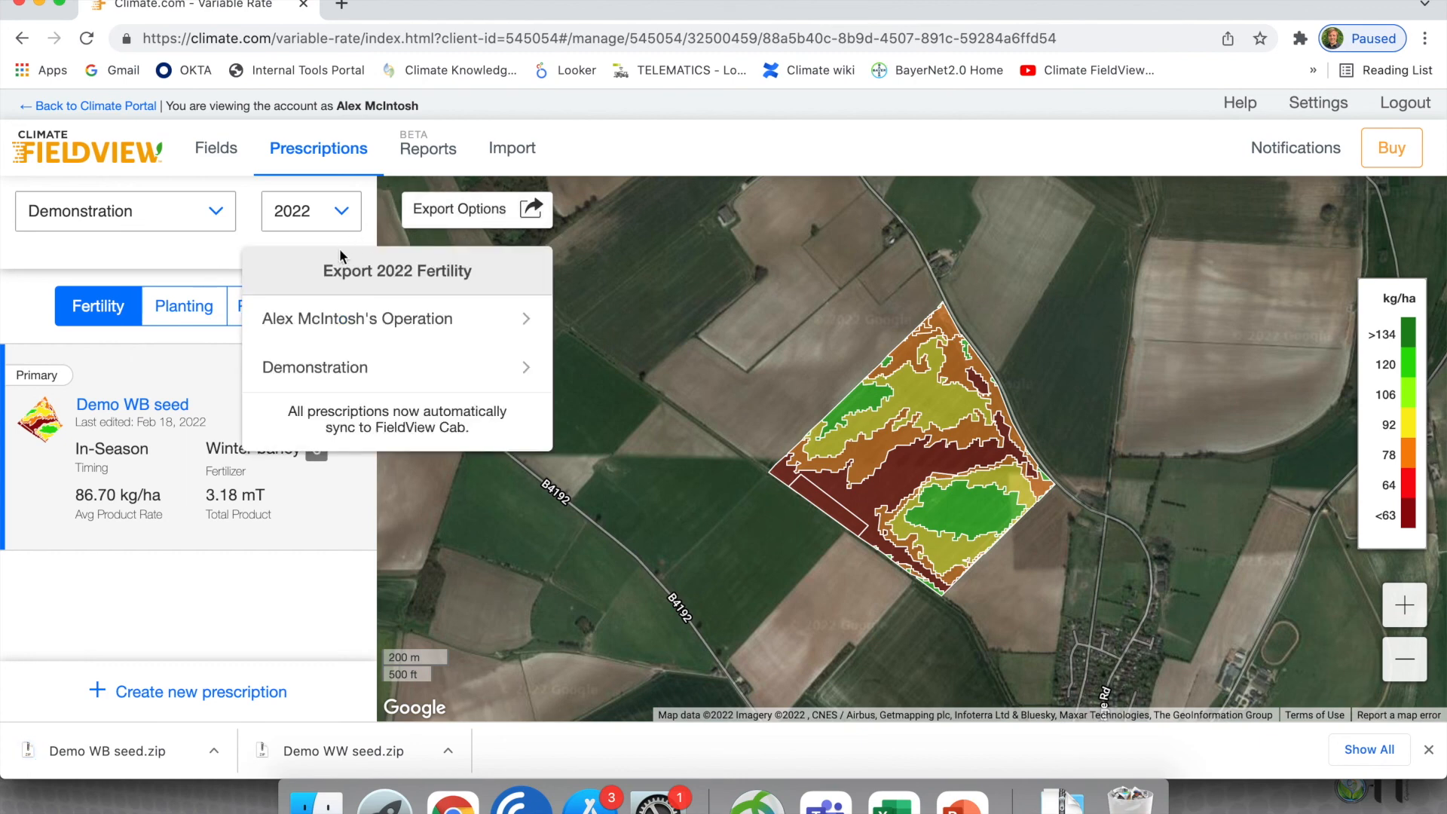
left_click(373, 336)
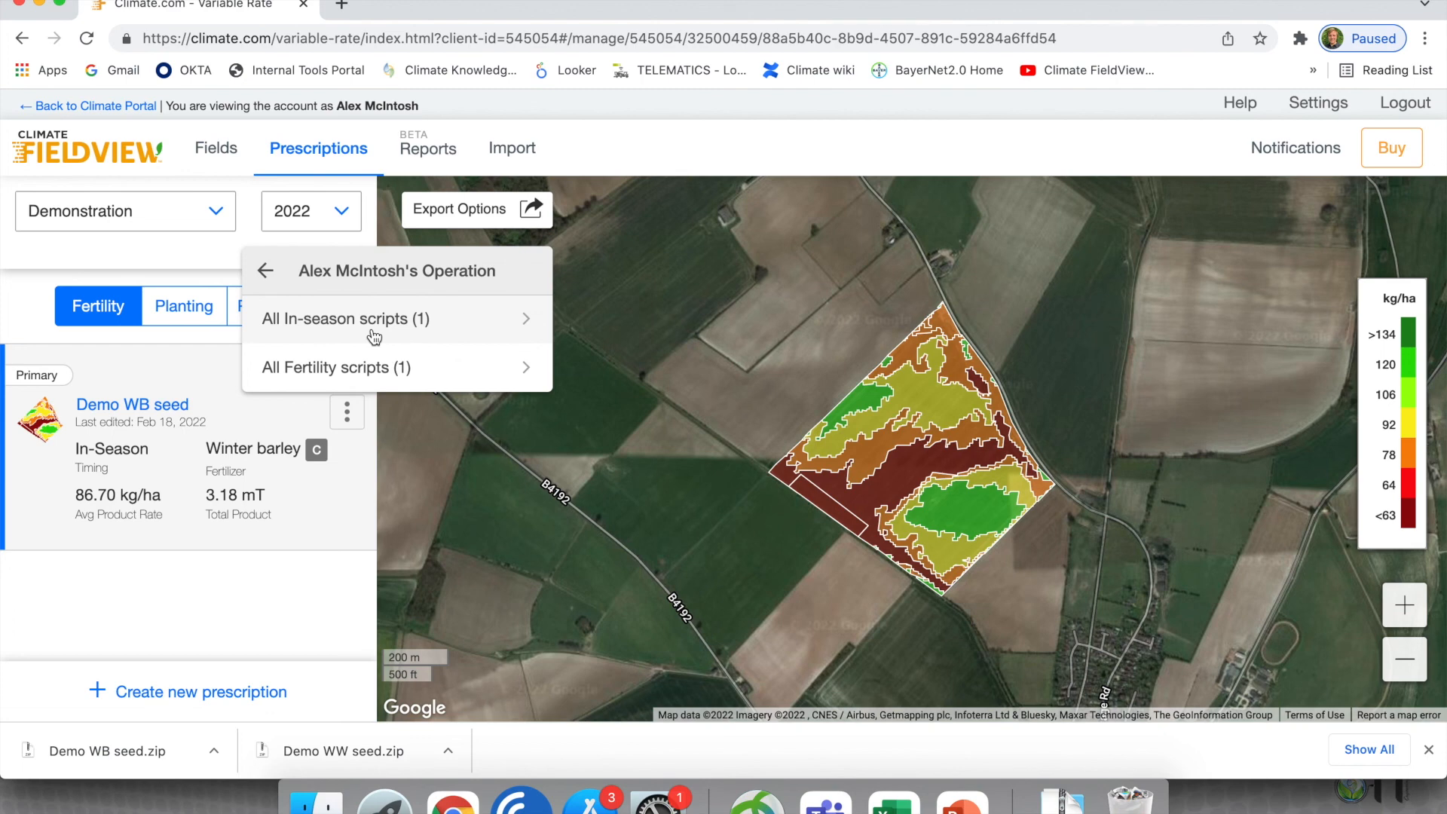